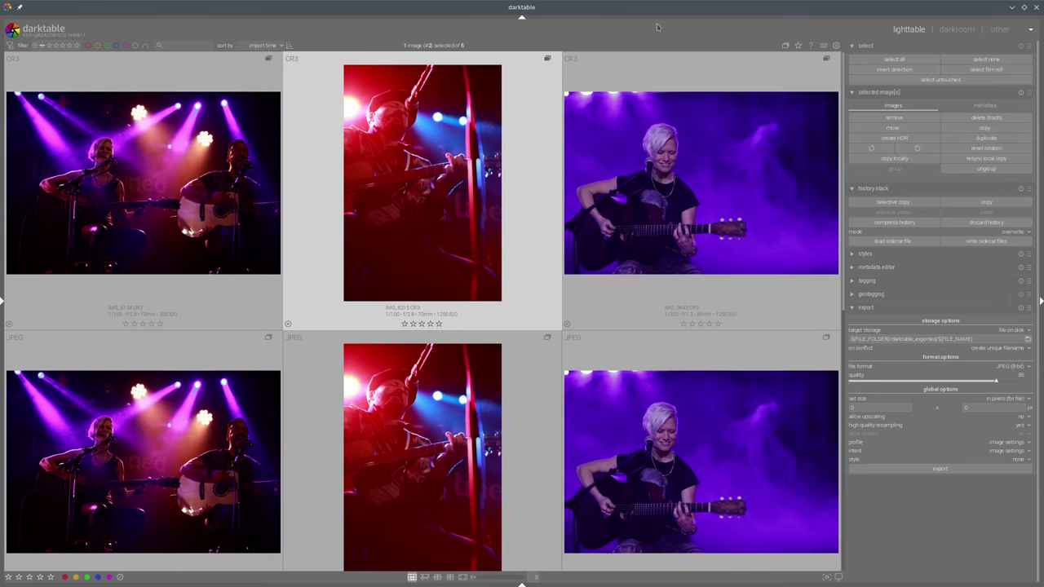
- Switch to the video comments in YouTube Studio to read the concert-photo request, and return to the concert photos in darktable
key(alt+Tab)
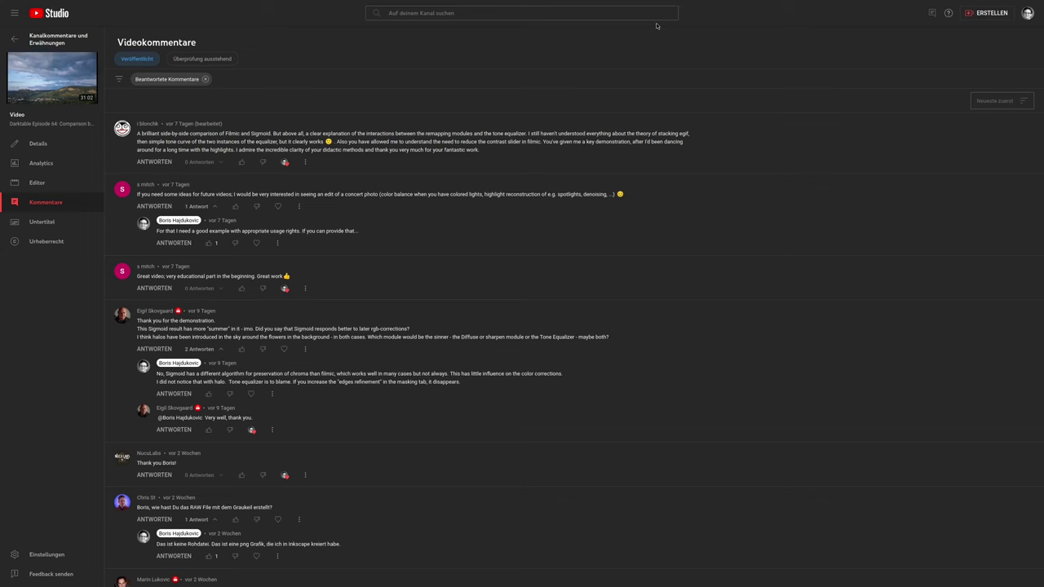
key(alt+Tab)
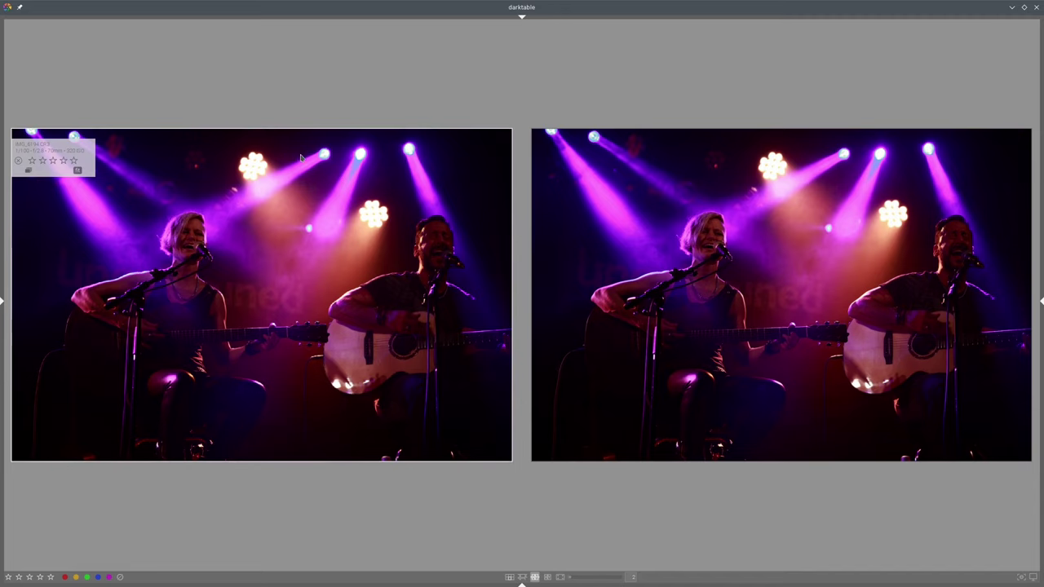
mouse_move(281, 165)
mouse_down()
mouse_move(223, 210)
mouse_move(321, 188)
mouse_move(280, 164)
mouse_up()
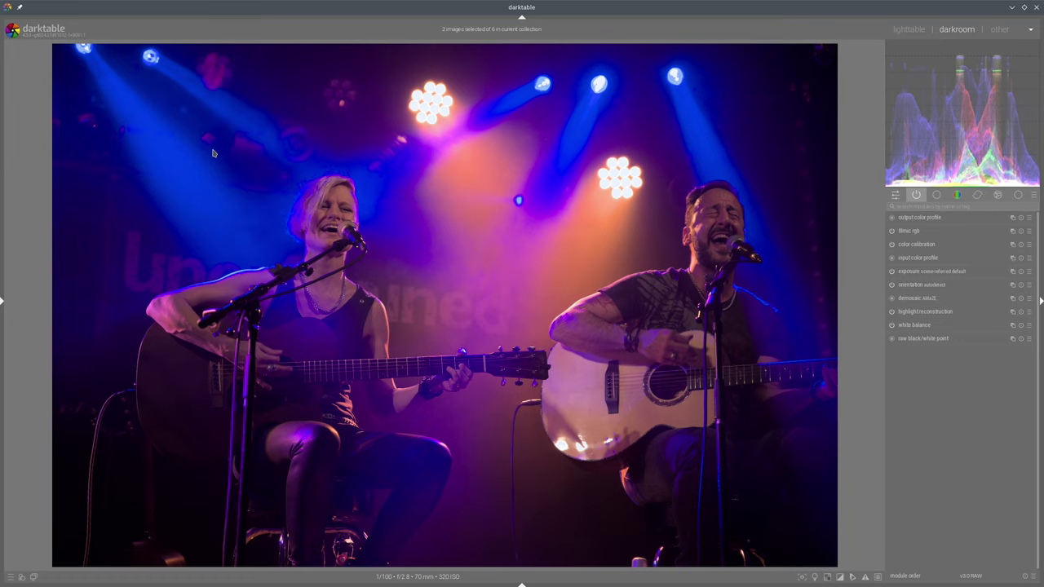
- Circle the blue spotlight beam and the blue fringes around the woman's hair and arm with temporary red marks, and clear them
mouse_move(205, 133)
mouse_down()
mouse_move(217, 227)
mouse_move(208, 135)
mouse_up()
mouse_move(569, 104)
mouse_down()
mouse_move(515, 212)
mouse_move(614, 133)
mouse_move(566, 105)
mouse_up()
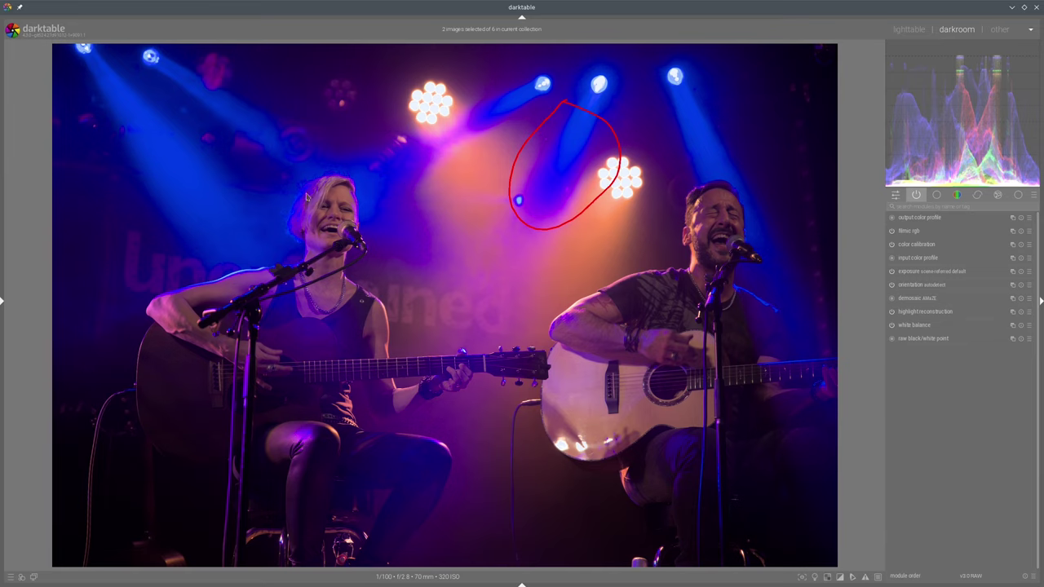
mouse_move(313, 174)
mouse_down()
mouse_move(265, 220)
mouse_move(310, 251)
mouse_move(322, 168)
mouse_up()
mouse_move(247, 260)
mouse_down()
mouse_move(176, 269)
mouse_move(124, 313)
mouse_move(282, 270)
mouse_move(215, 245)
mouse_up()
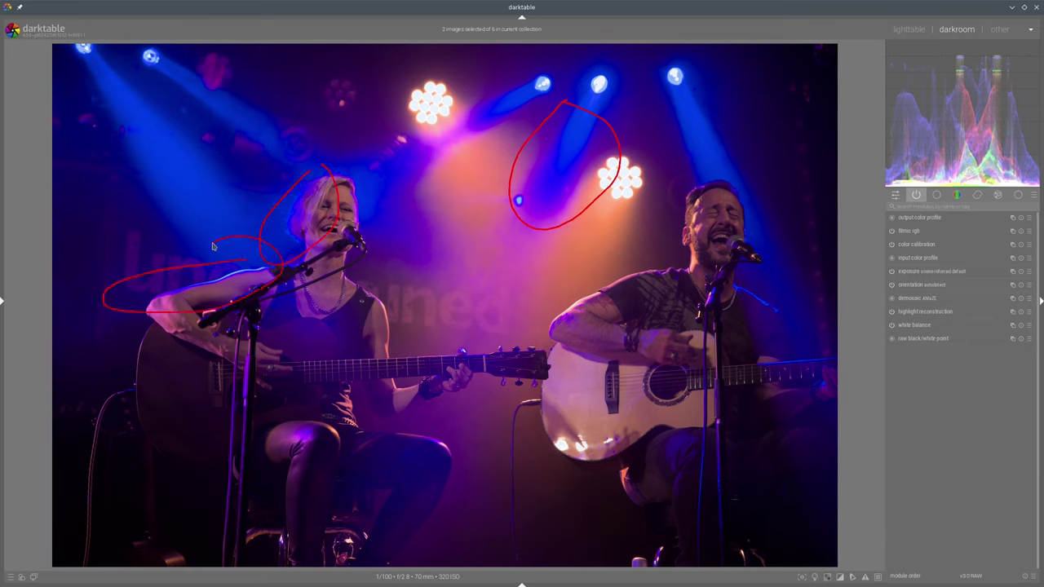
key(super+shift+F11)
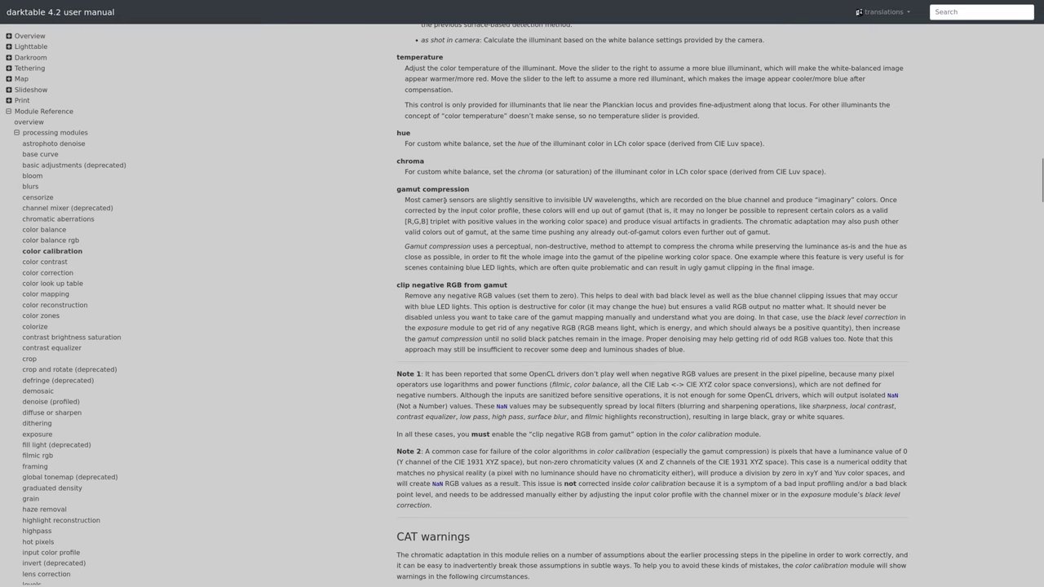
- Switch to the darktable user manual and highlight the first paragraph on gamut compression in the color calibration section
drag(406, 199, 902, 230)
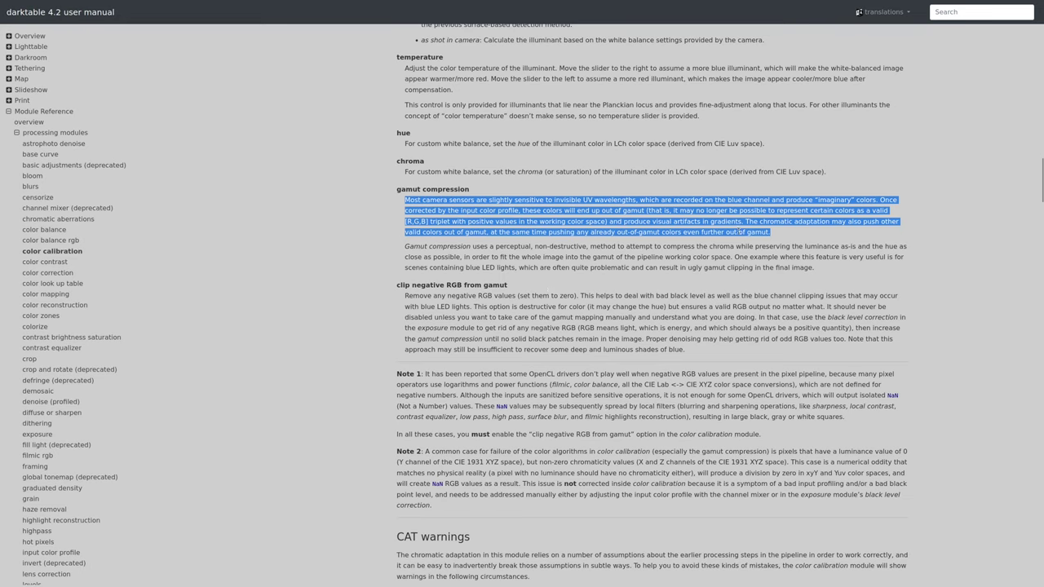
key(alt+Tab)
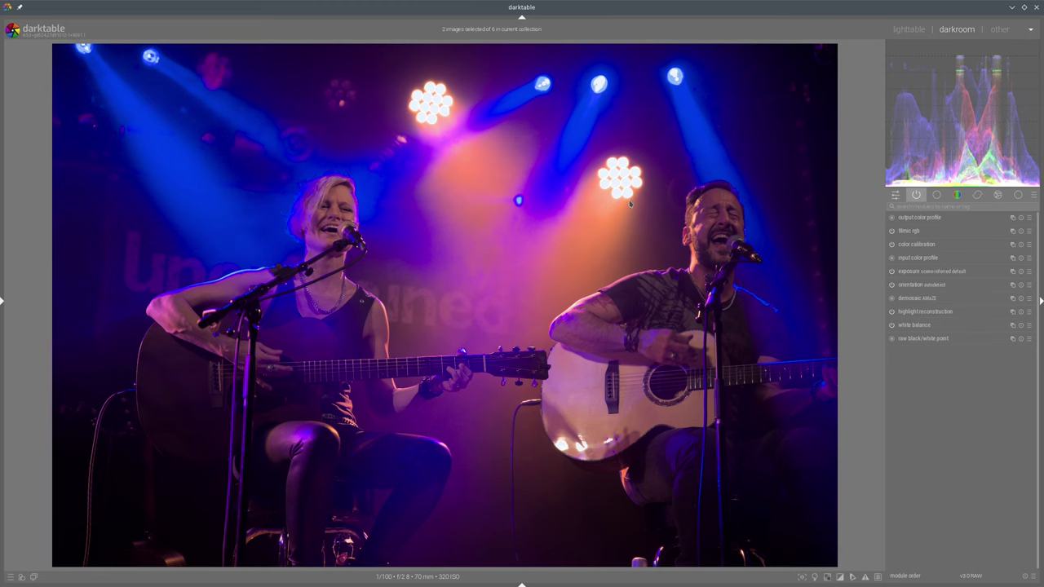
key(alt+Tab)
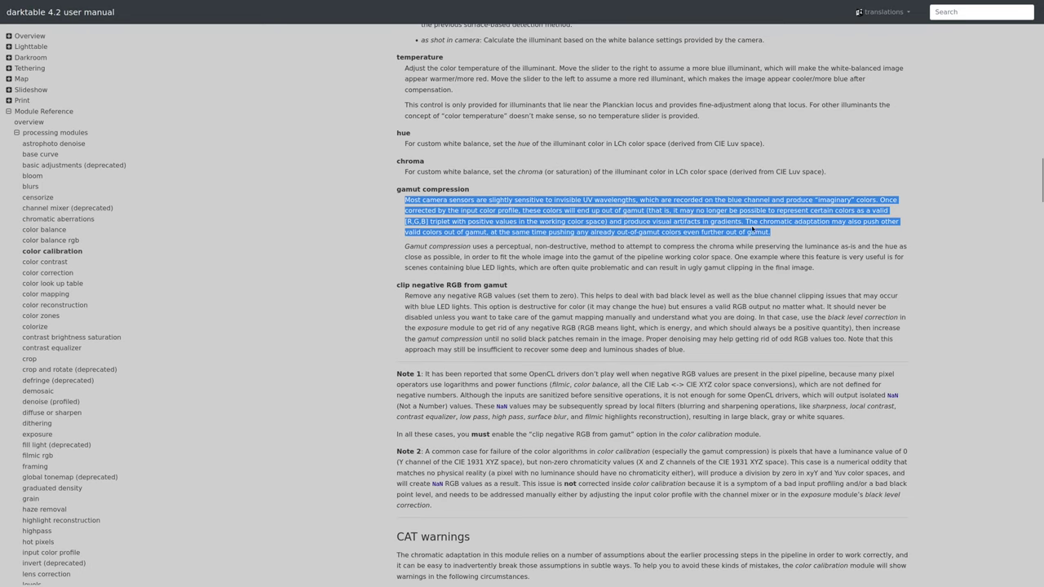
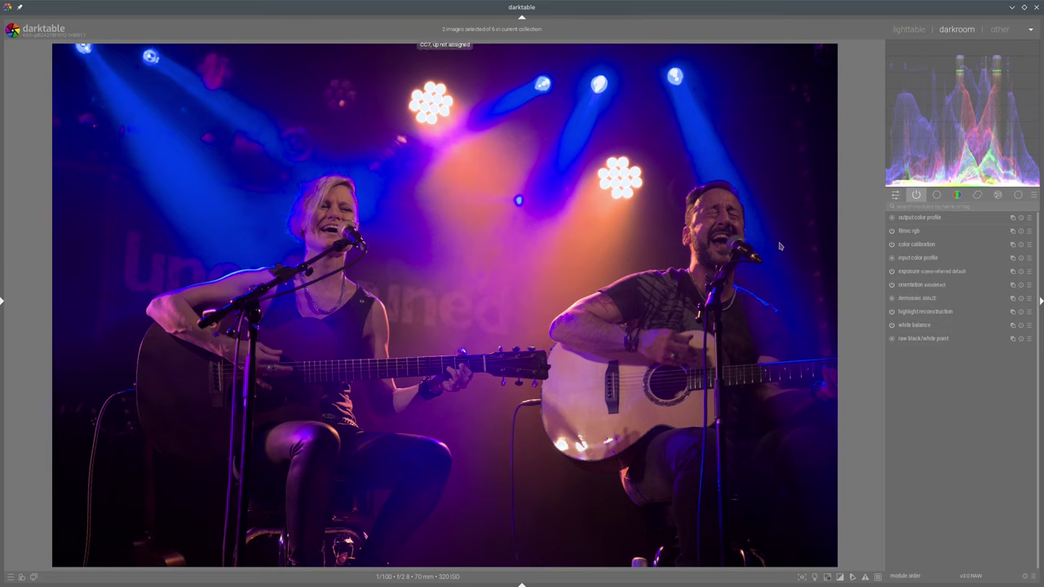
- Raise gamut compression in color calibration to 3.22
click(925, 247)
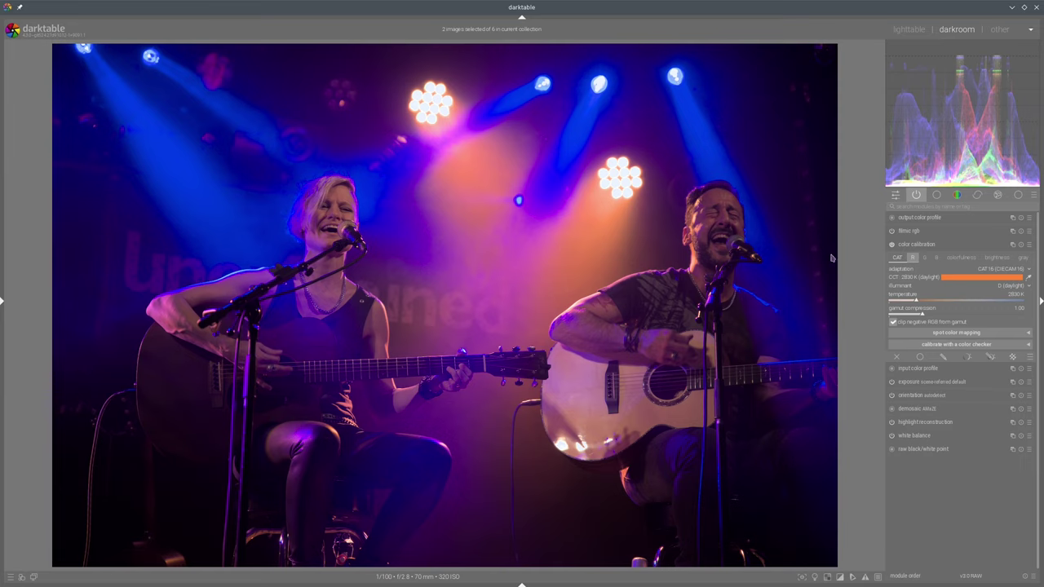
drag(922, 316, 997, 321)
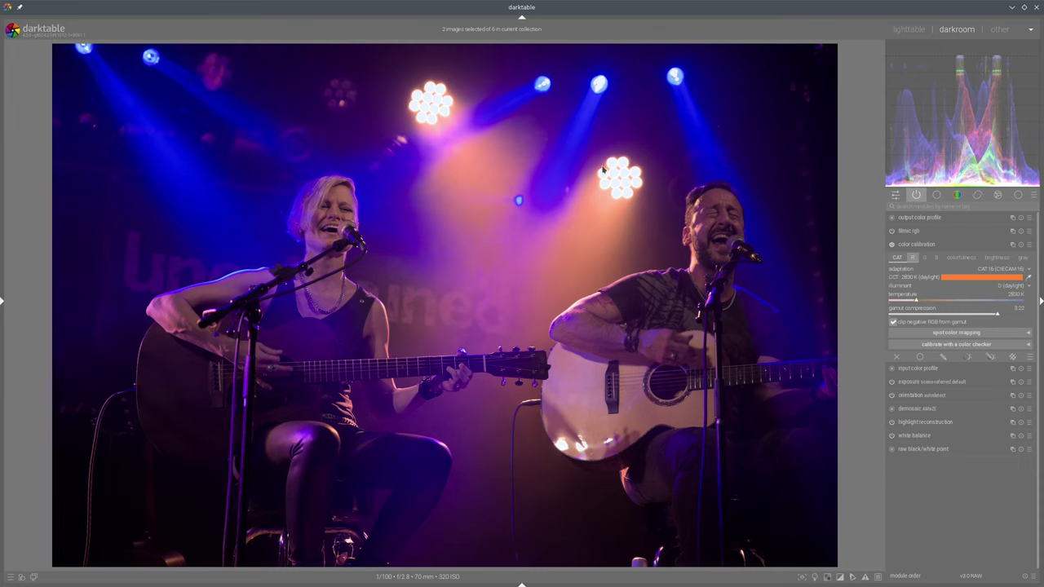
click(923, 245)
- Set preserve chrominance to no in the filmic rgb options
click(908, 231)
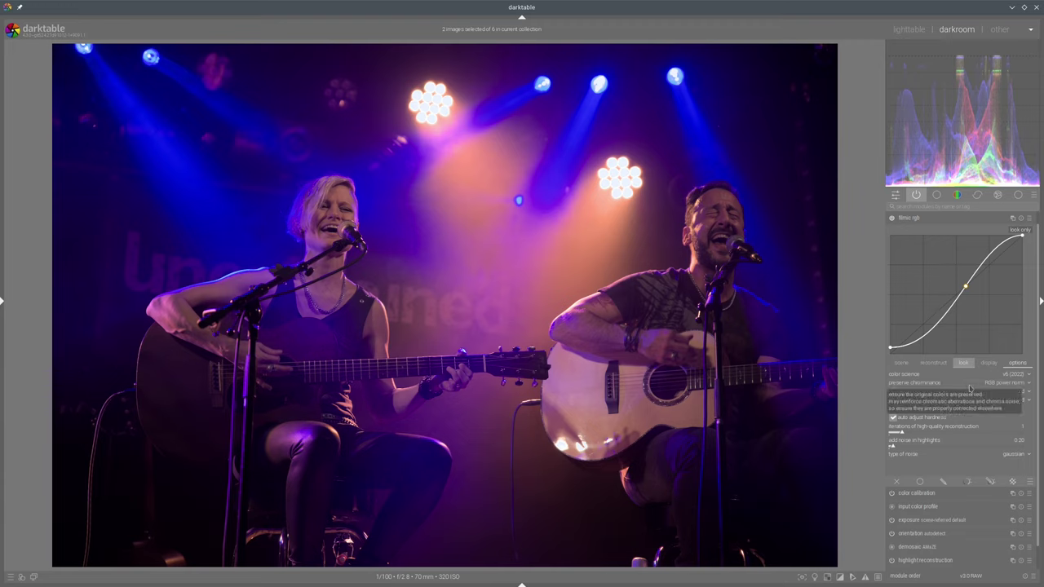
click(1007, 384)
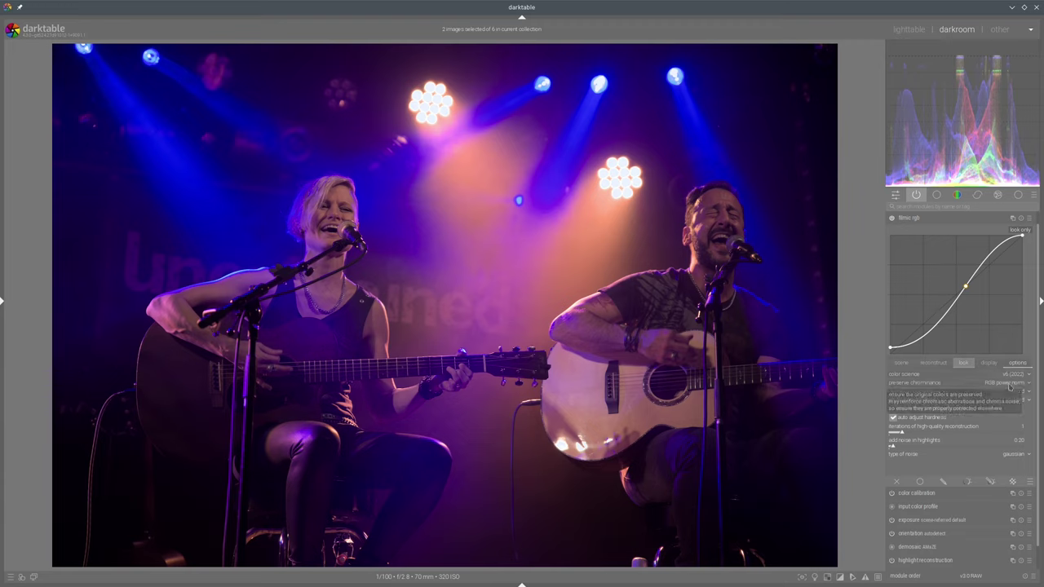
click(1025, 366)
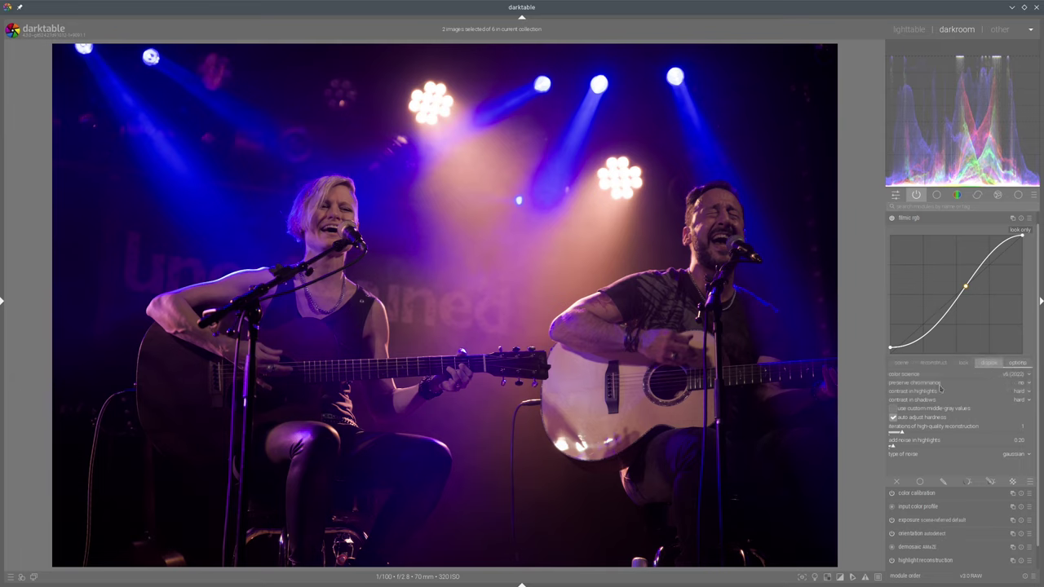
click(925, 219)
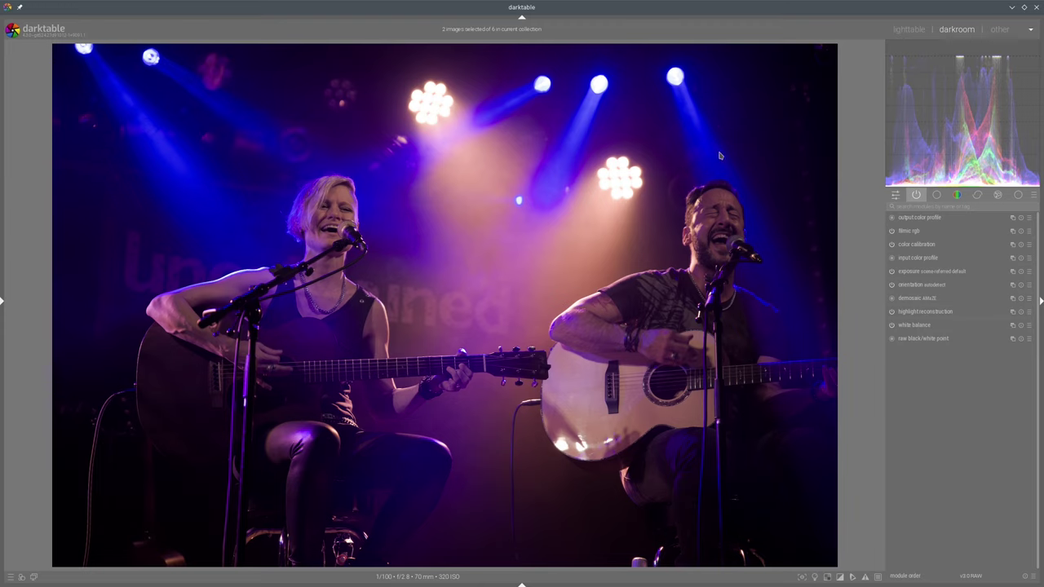
- Set the color calibration colorfulness to about -0.645 for input B and about +0.56 for input R
click(918, 245)
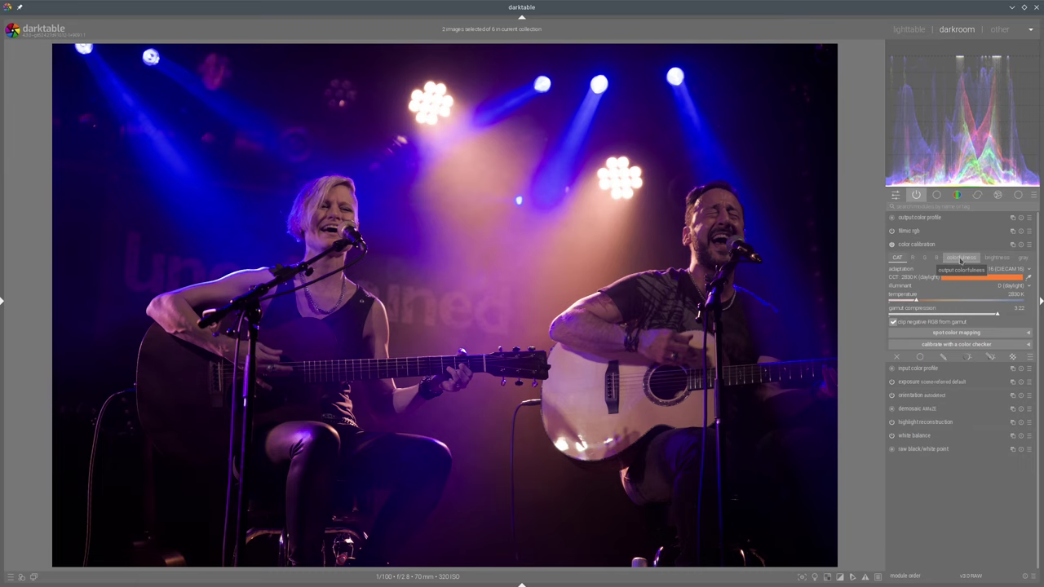
click(961, 258)
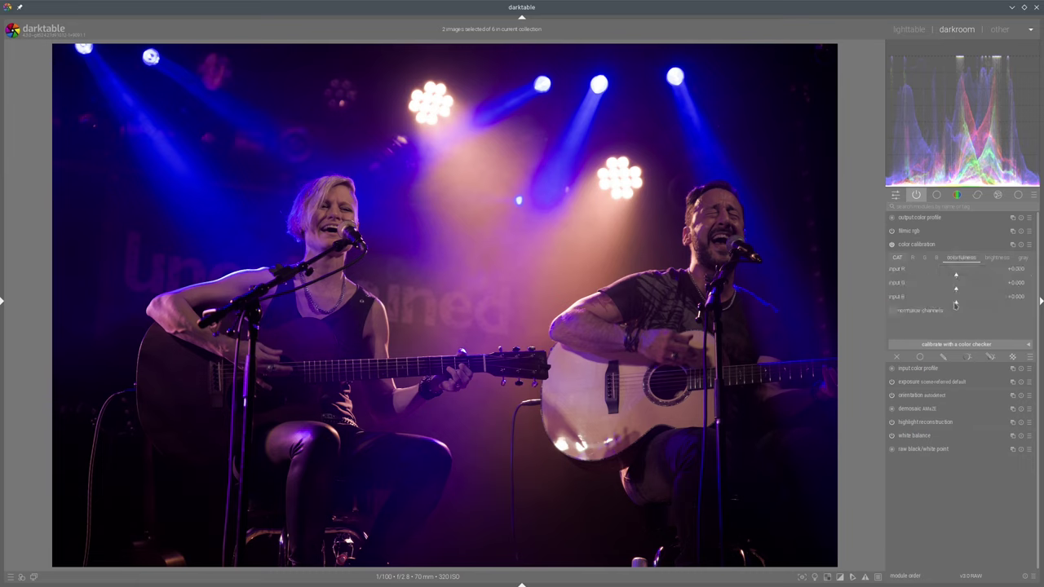
drag(955, 305, 914, 308)
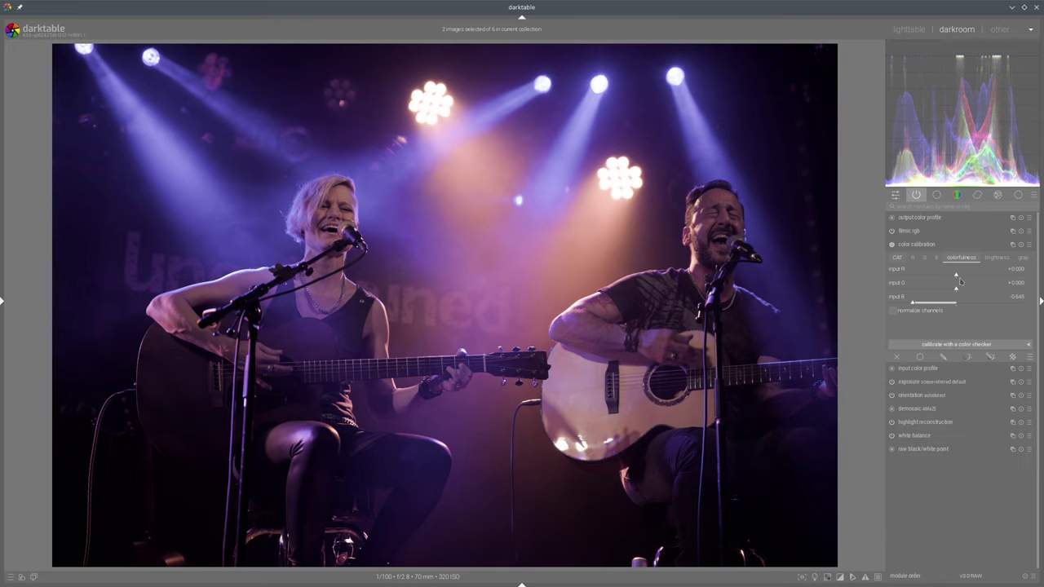
drag(960, 282, 994, 278)
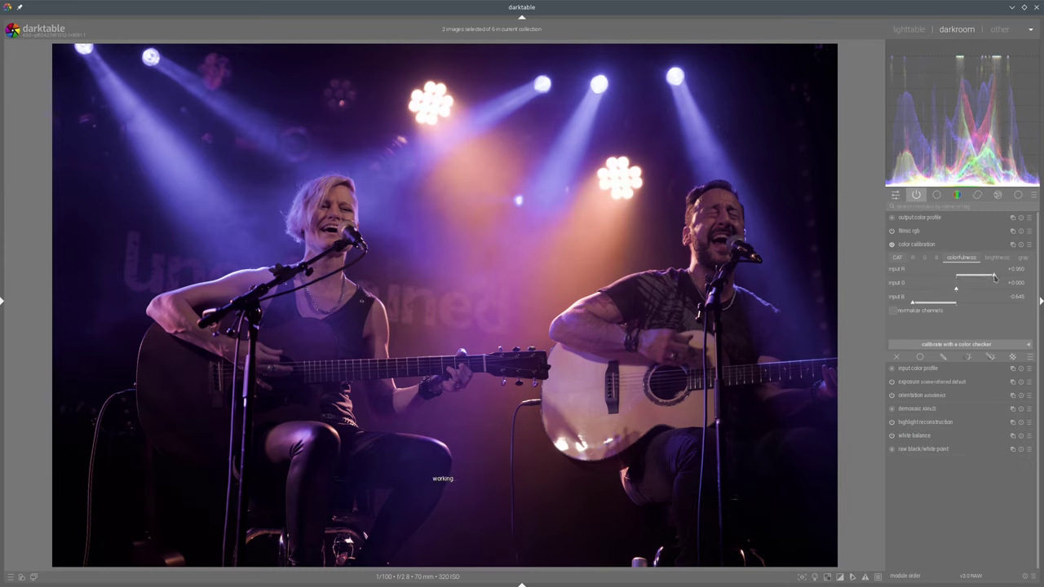
click(931, 245)
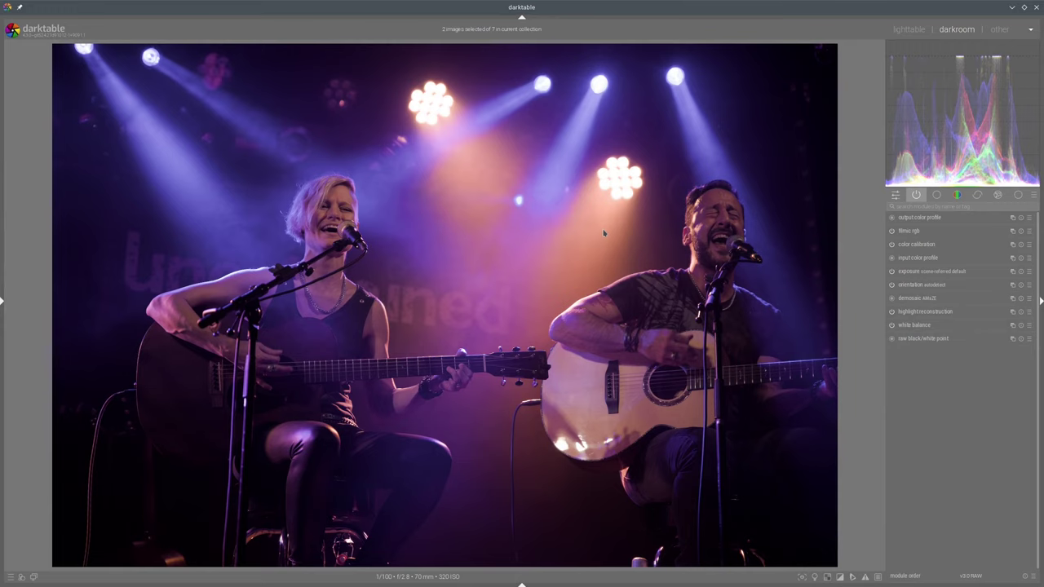
- Enable lens correction and denoise (profiled) for the concert photo
click(1016, 196)
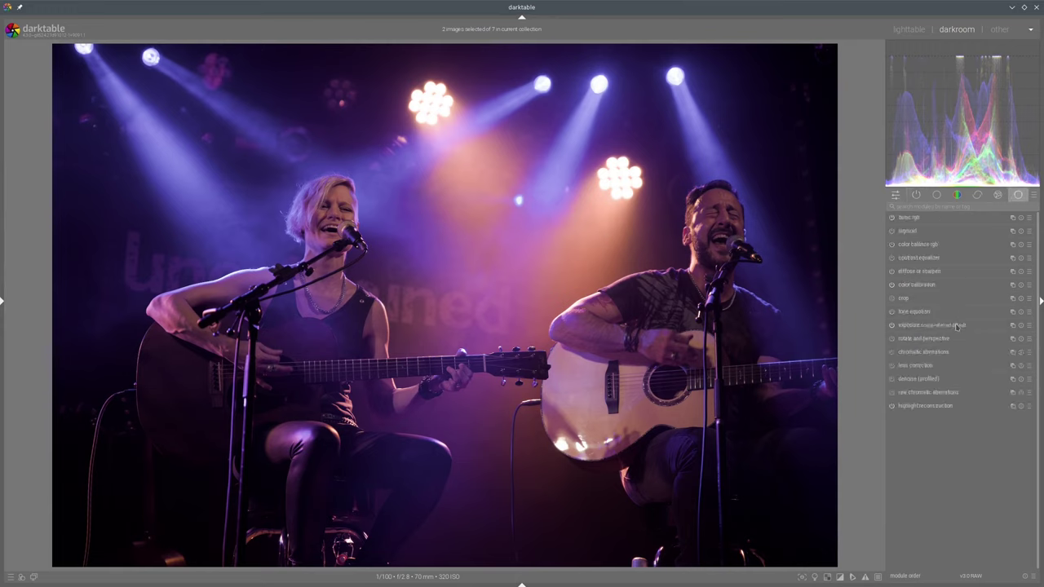
click(892, 367)
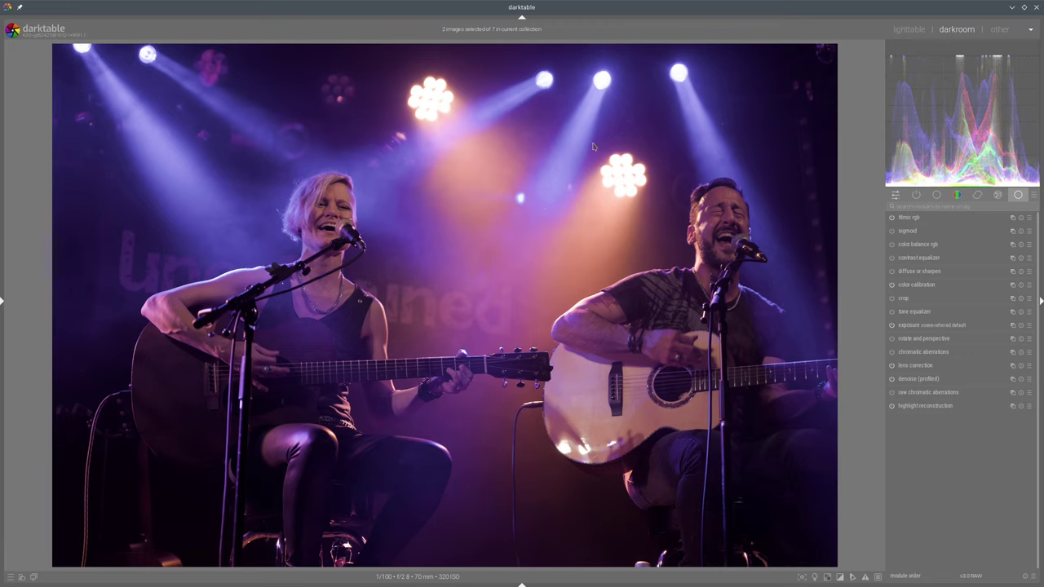
- Enable the tone equalizer and apply the custom preset "Lin.inv flach"
click(892, 311)
click(1029, 311)
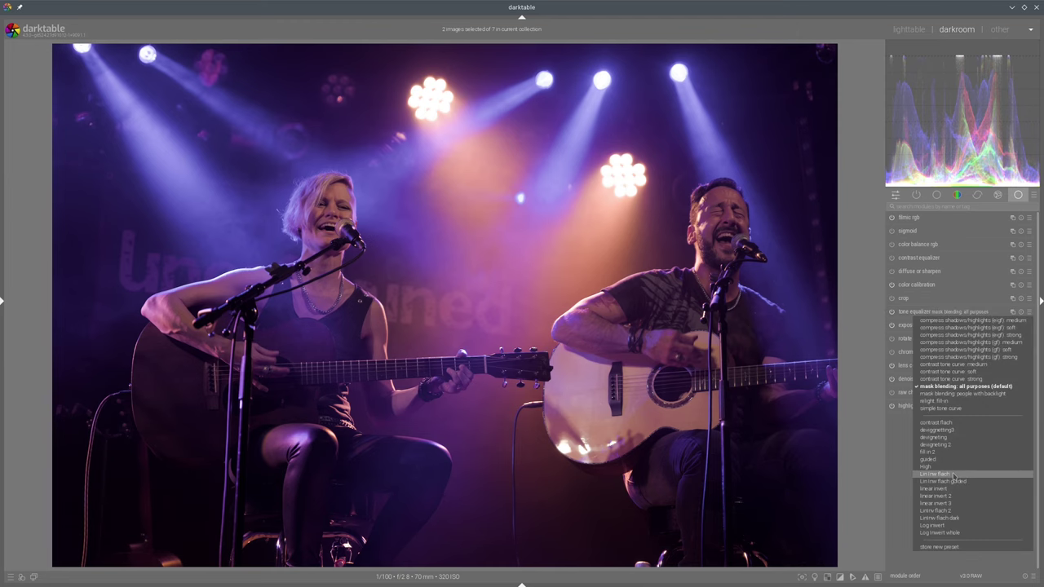
click(952, 474)
- Automatically adjust the mask exposure compensation in the tone equalizer's masking settings
click(948, 313)
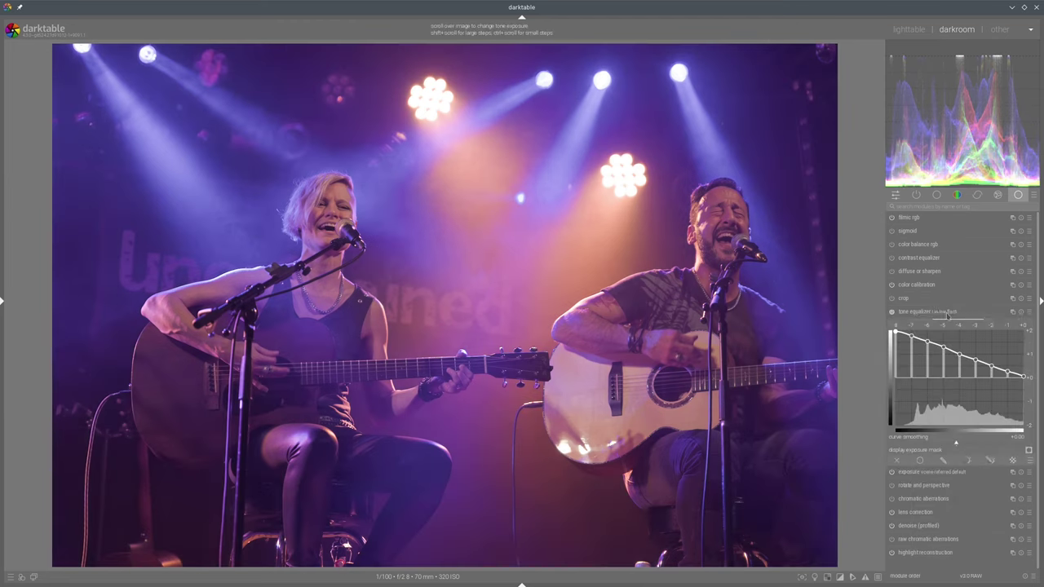
click(1008, 325)
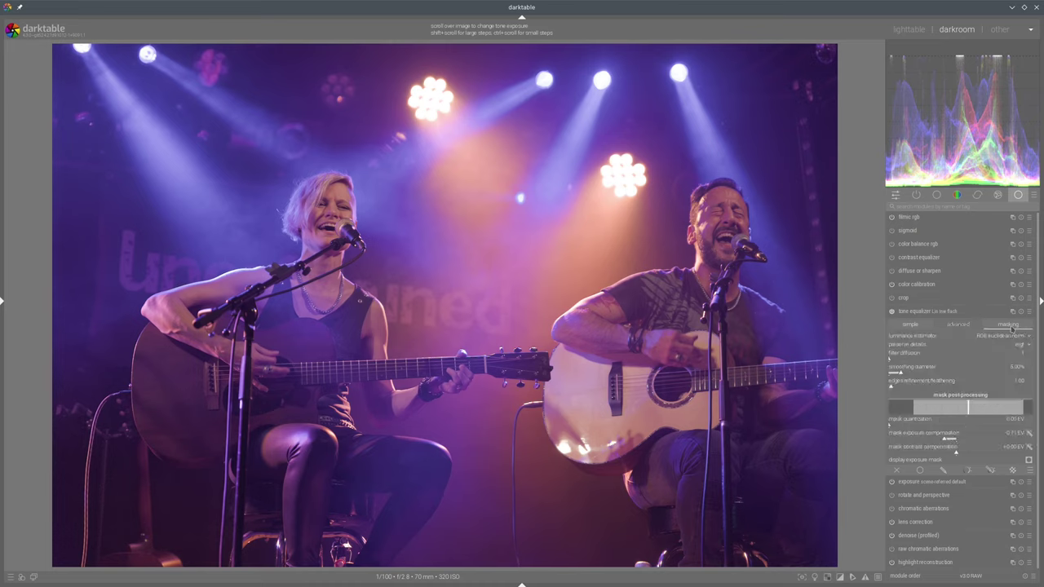
click(1029, 436)
click(949, 313)
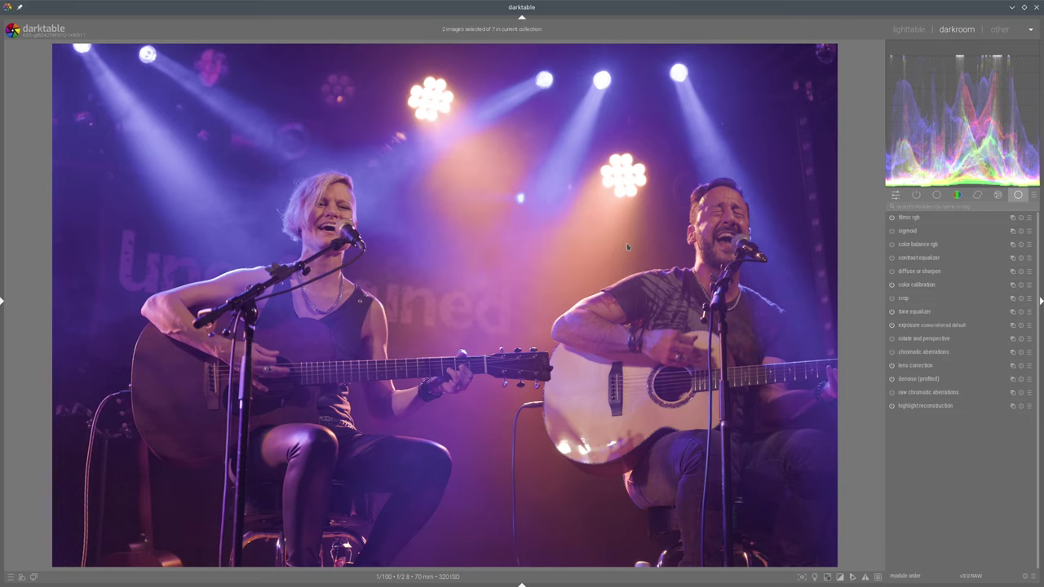
- Set the color balance rgb perceptual brilliance to -22.89% for shadows and +20.48% for highlights
click(913, 245)
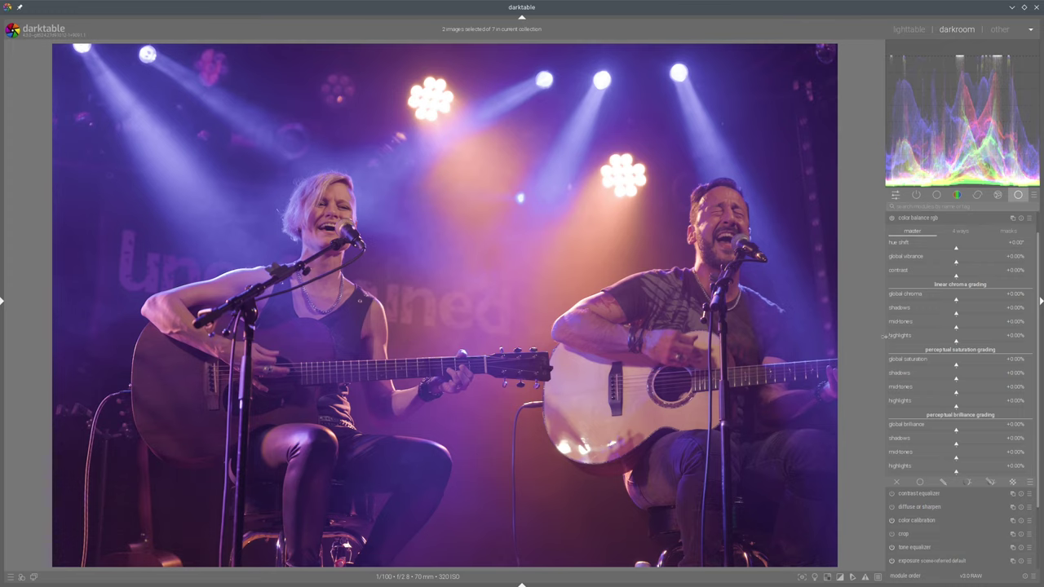
click(942, 445)
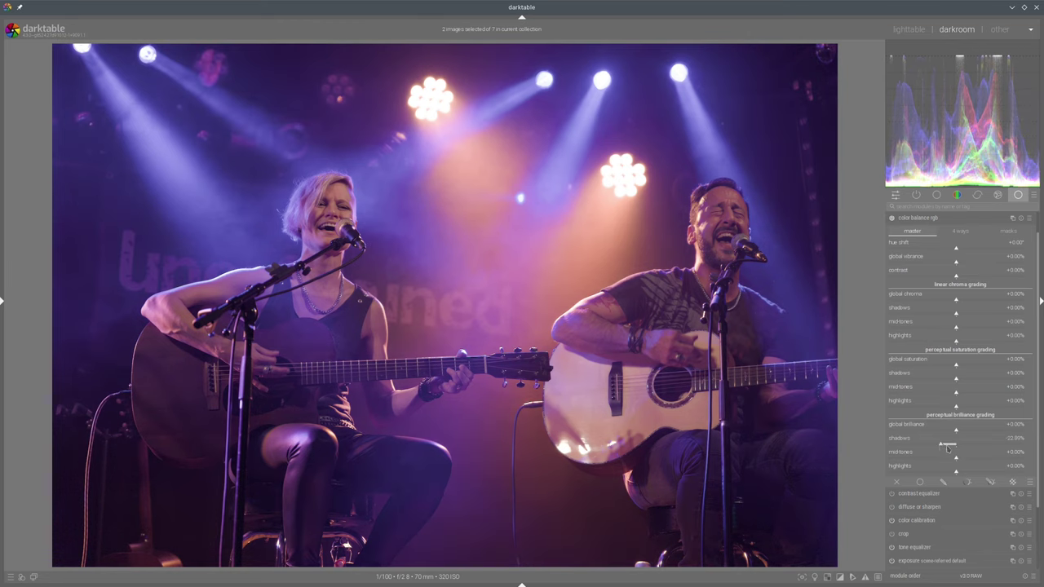
click(969, 472)
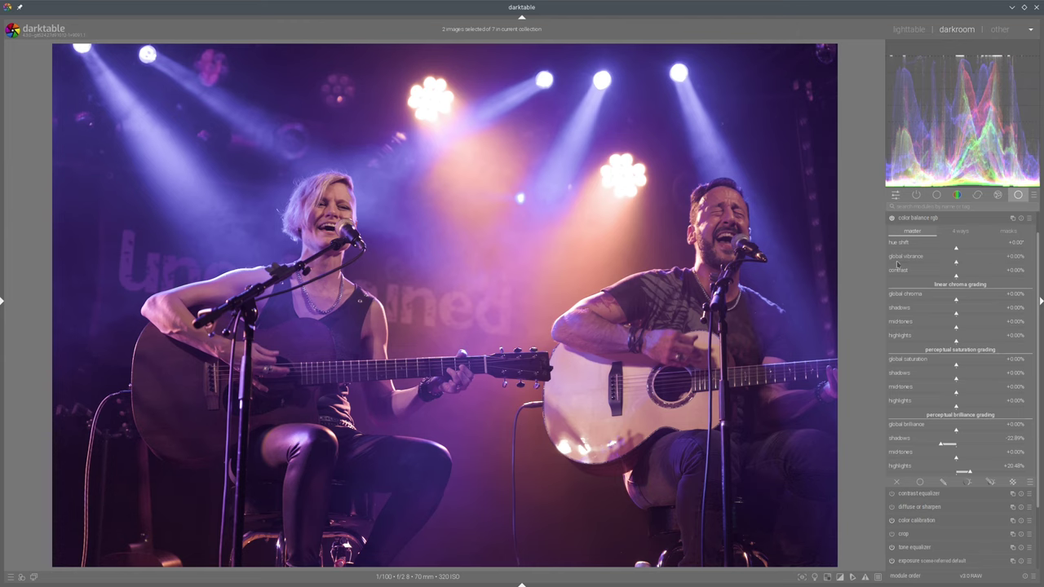
- Raise global vibrance to +50% and set perceptual saturation to +14.46% for shadows and -39.76% for highlights
click(995, 265)
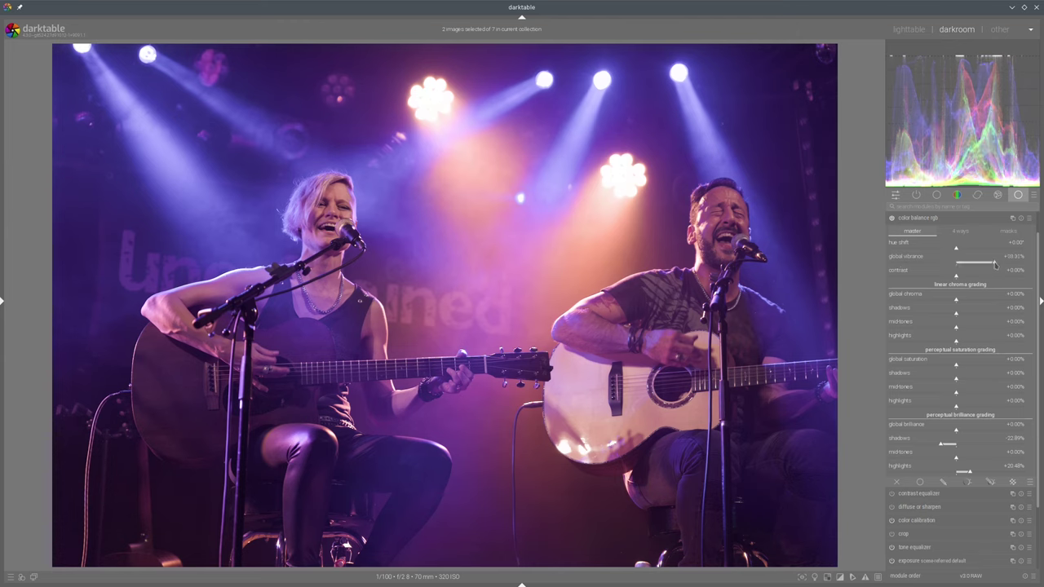
drag(995, 265, 1004, 264)
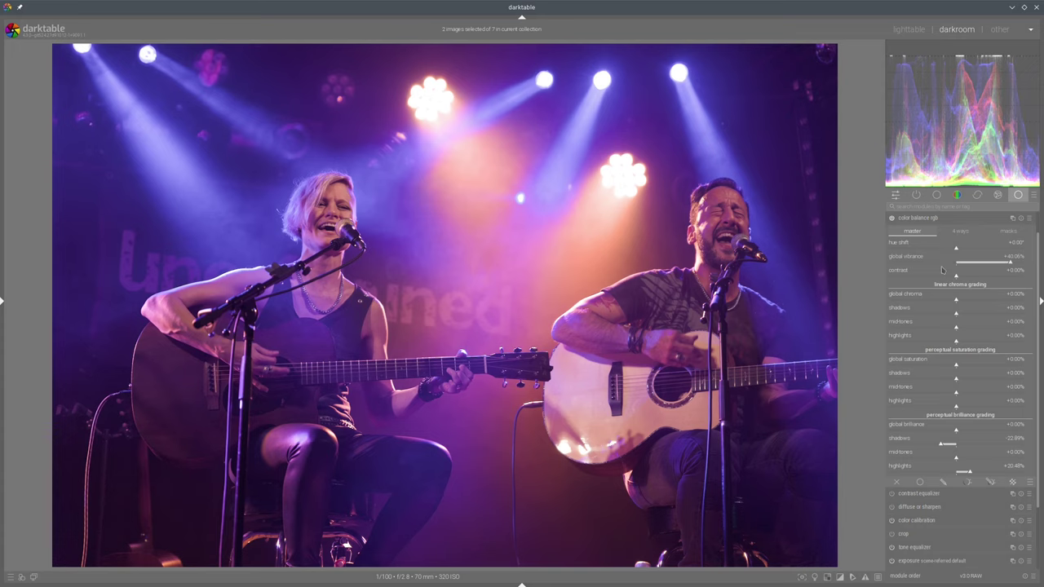
click(967, 384)
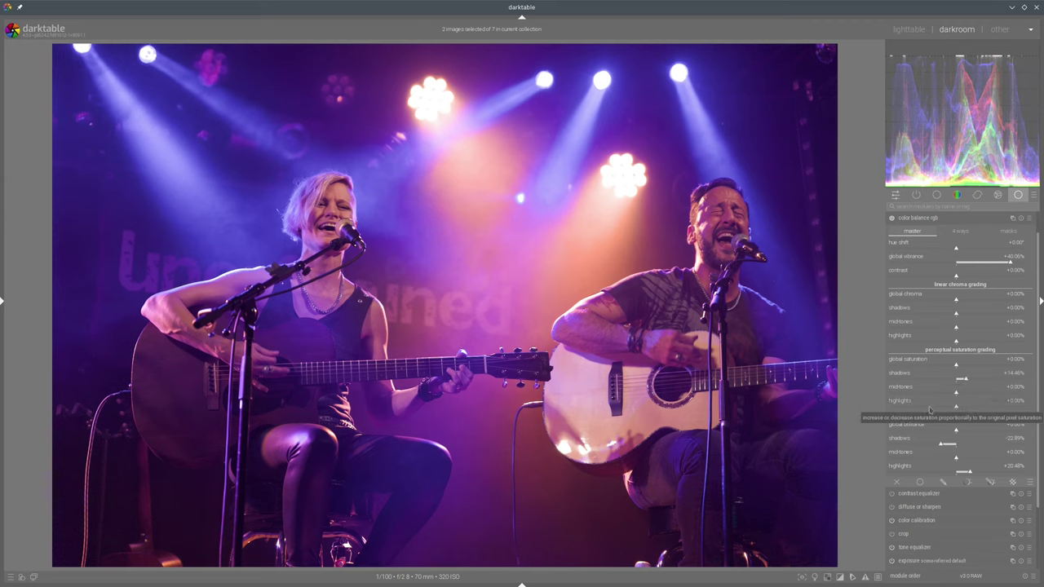
click(930, 407)
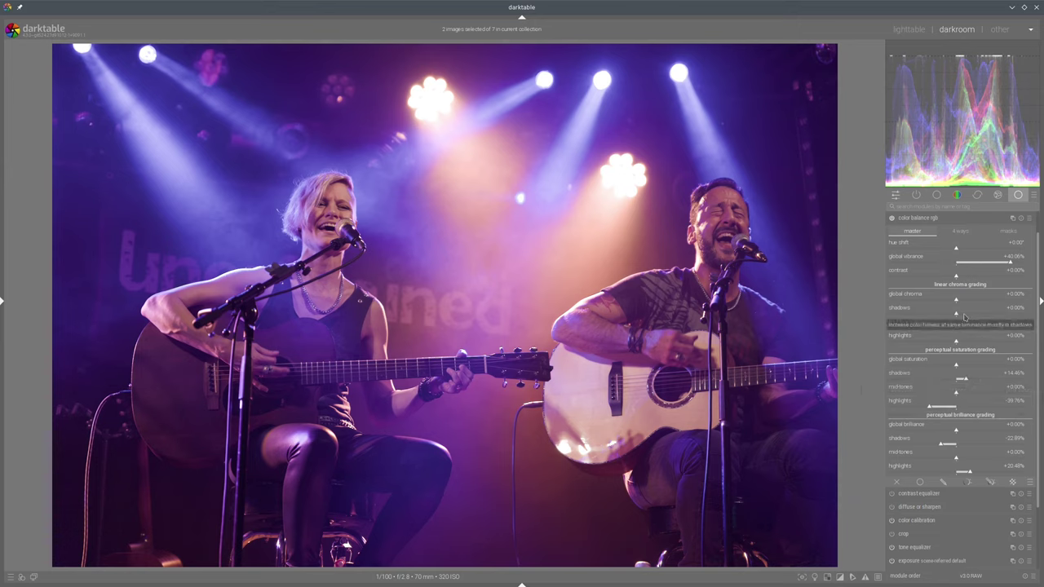
drag(1011, 262, 1029, 262)
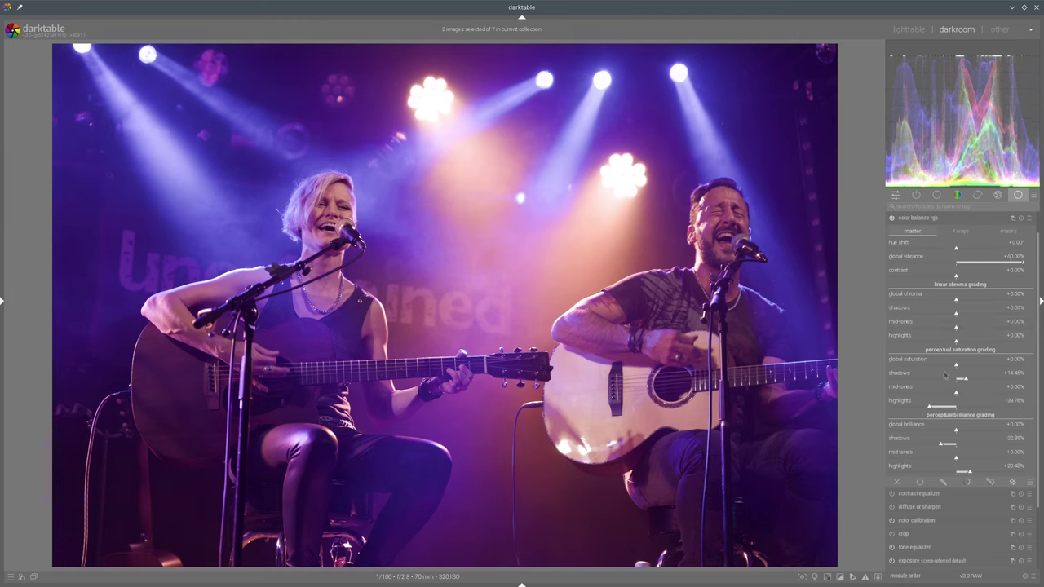
- Set the color balance rgb perceptual saturation to +31.33% for shadows, +7.23% for midtones and -48.19% for highlights
click(923, 407)
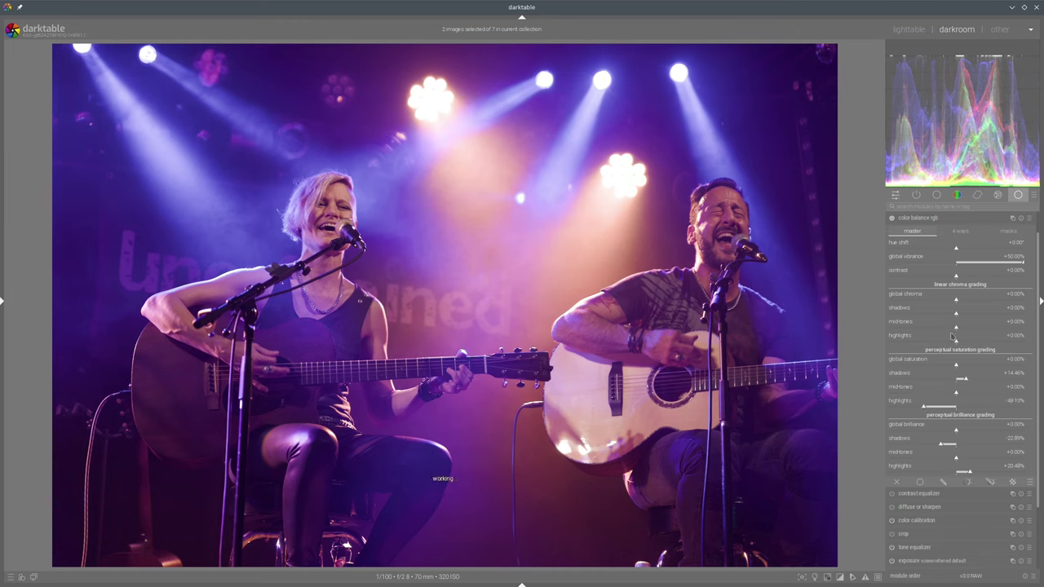
scroll(973, 381, up, 2)
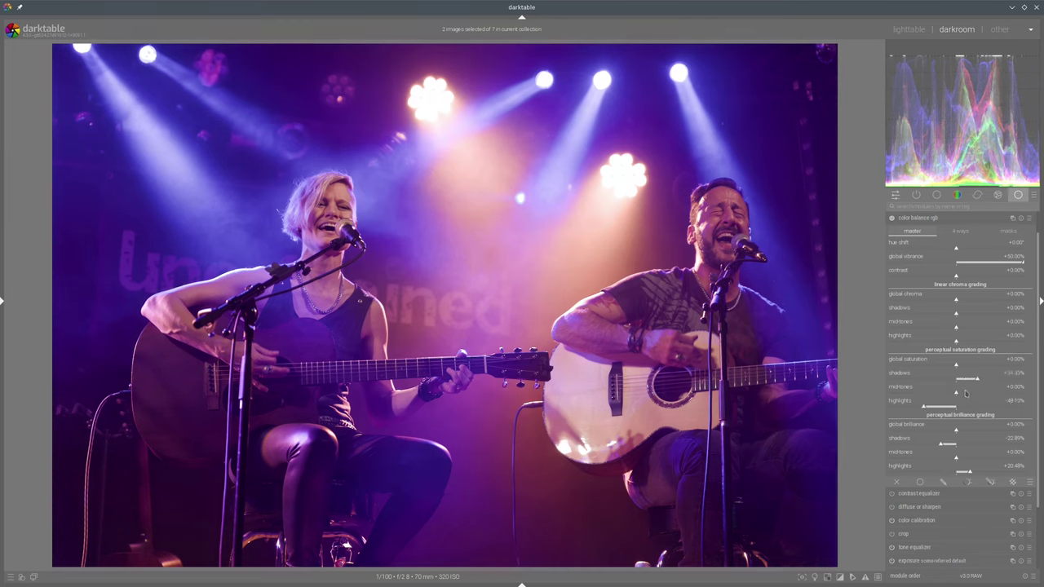
scroll(965, 393, up, 4)
scroll(973, 380, down, 1)
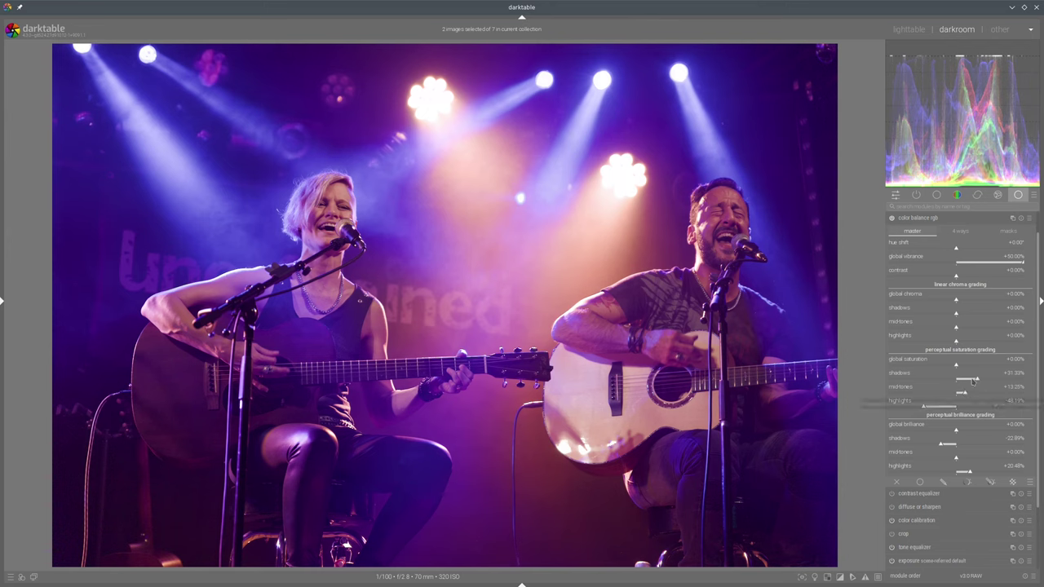
scroll(966, 394, down, 2)
- Compare the edited photo side by side with the unedited version in the lighttable, and reopen the edited one in the darkroom
click(909, 30)
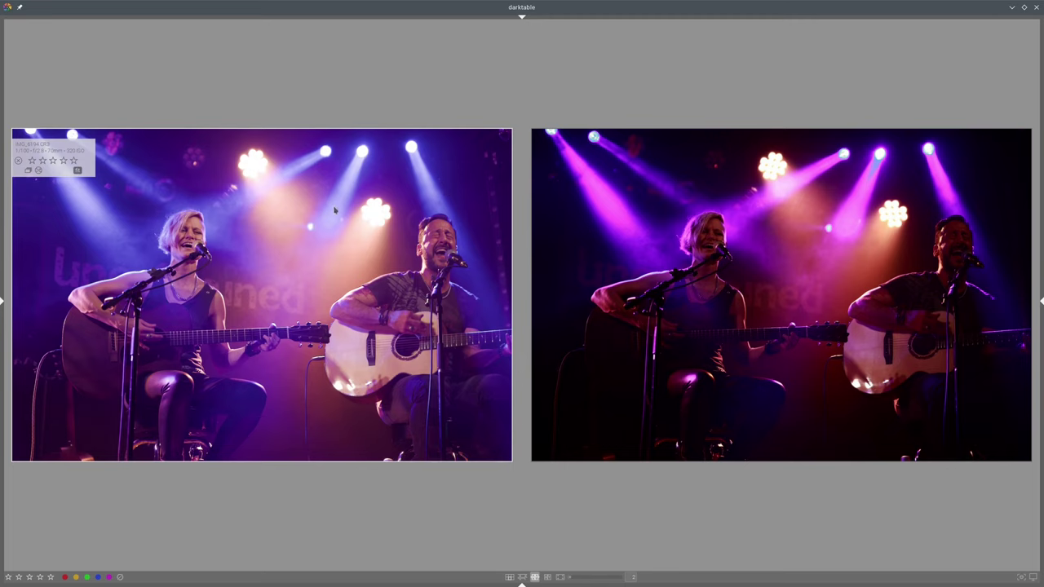
double_click(325, 250)
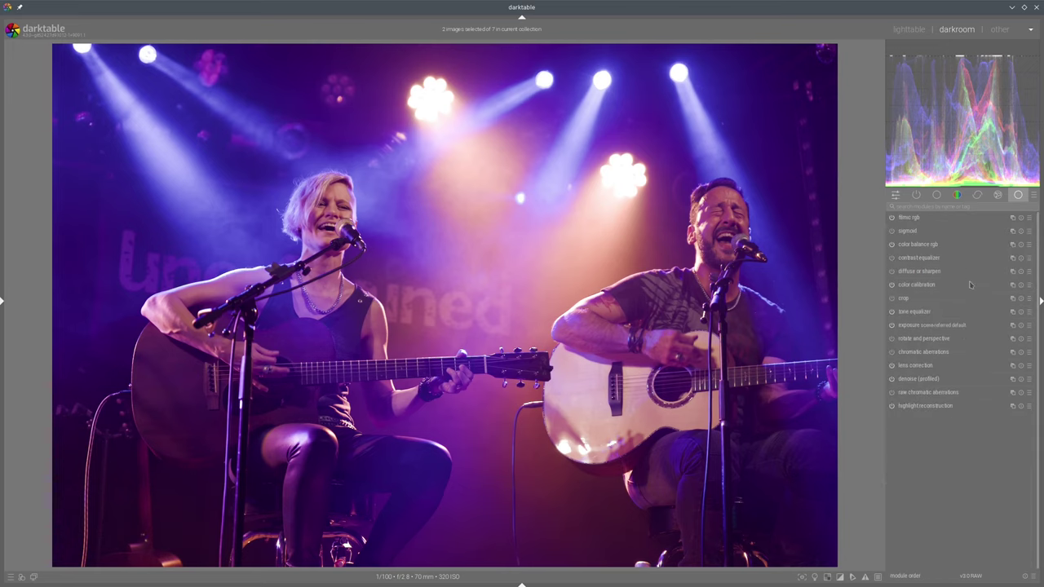
- Add a second color calibration instance and lower the blue input of its red channel mix slightly below zero
click(1014, 286)
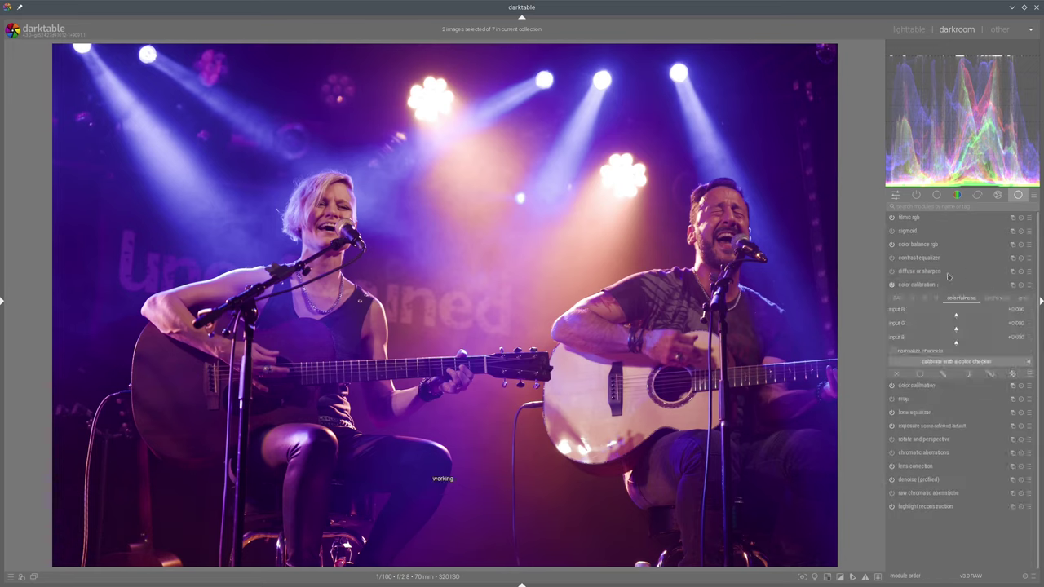
click(911, 300)
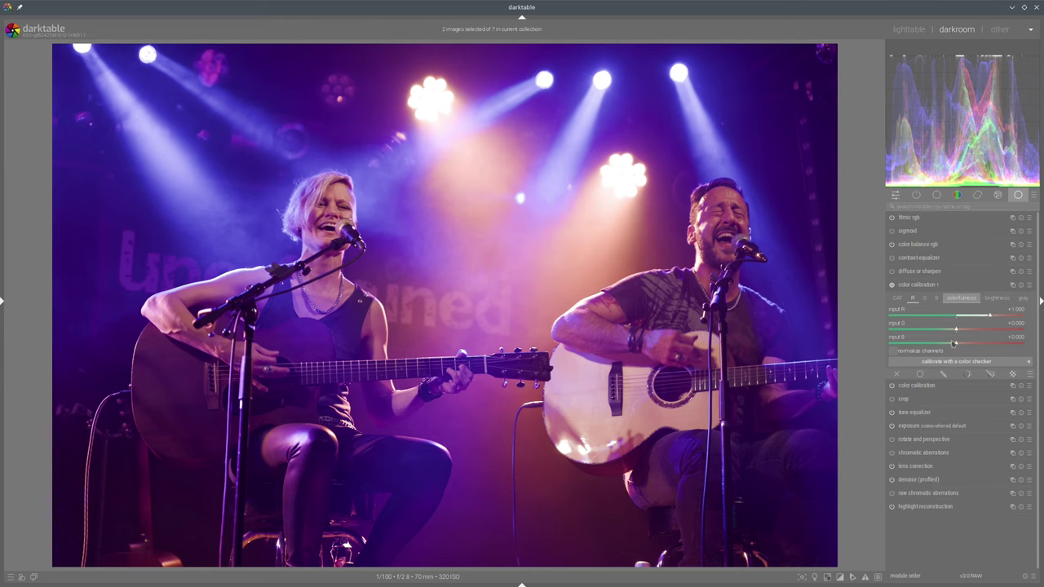
drag(955, 345, 951, 345)
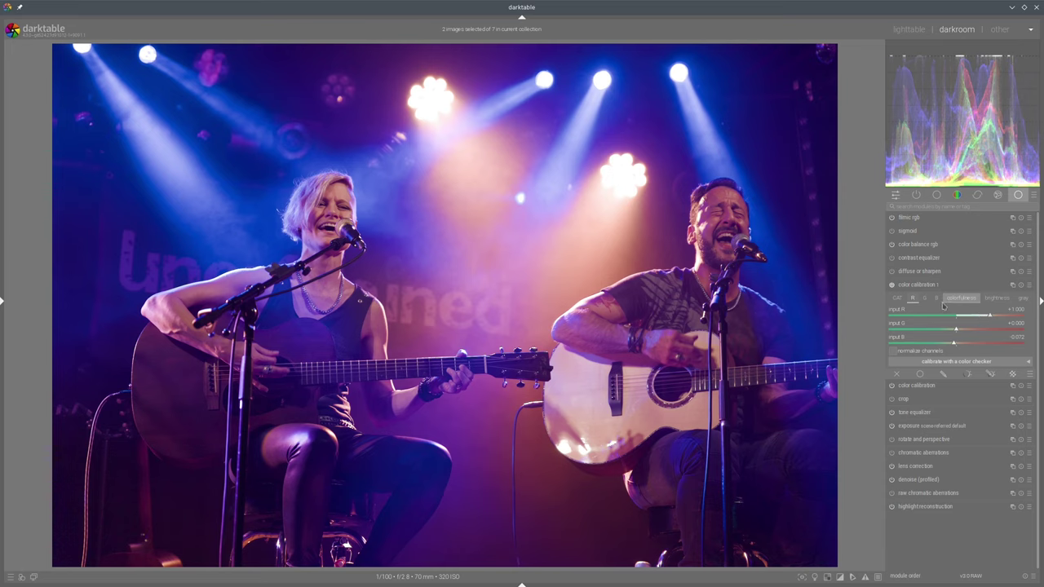
click(992, 317)
click(953, 346)
click(928, 286)
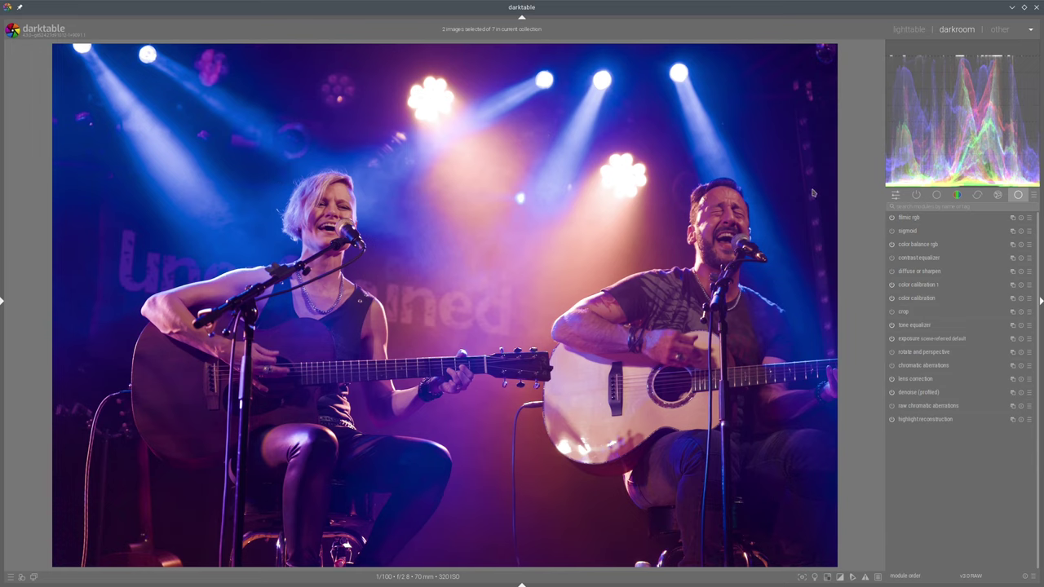
- Adjust the color balance rgb perceptual saturation to +15.66% for shadows, +1.81% for midtones and -61.45% for highlights
click(926, 244)
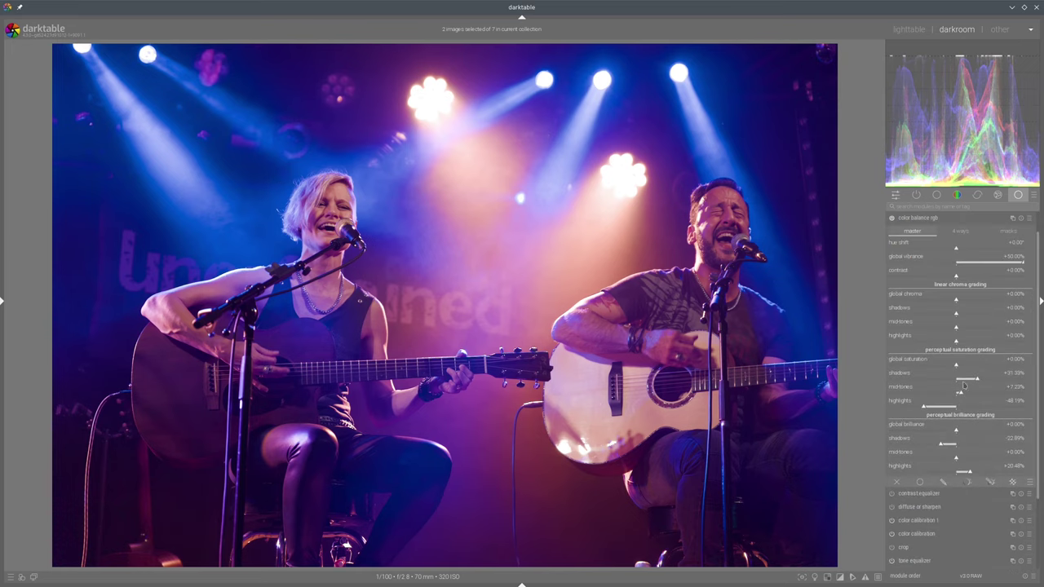
scroll(964, 386, up, 1)
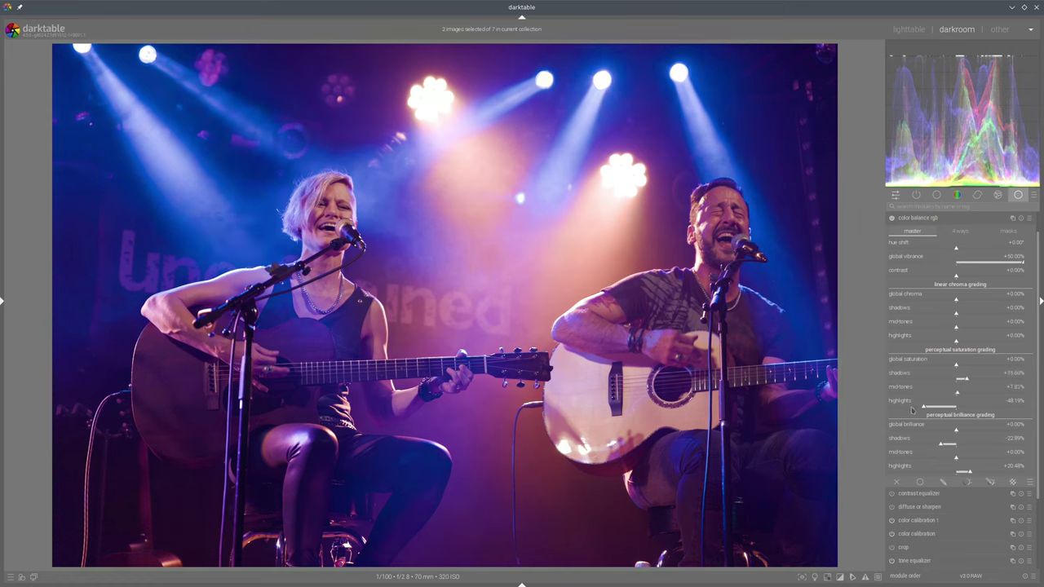
click(912, 409)
click(914, 411)
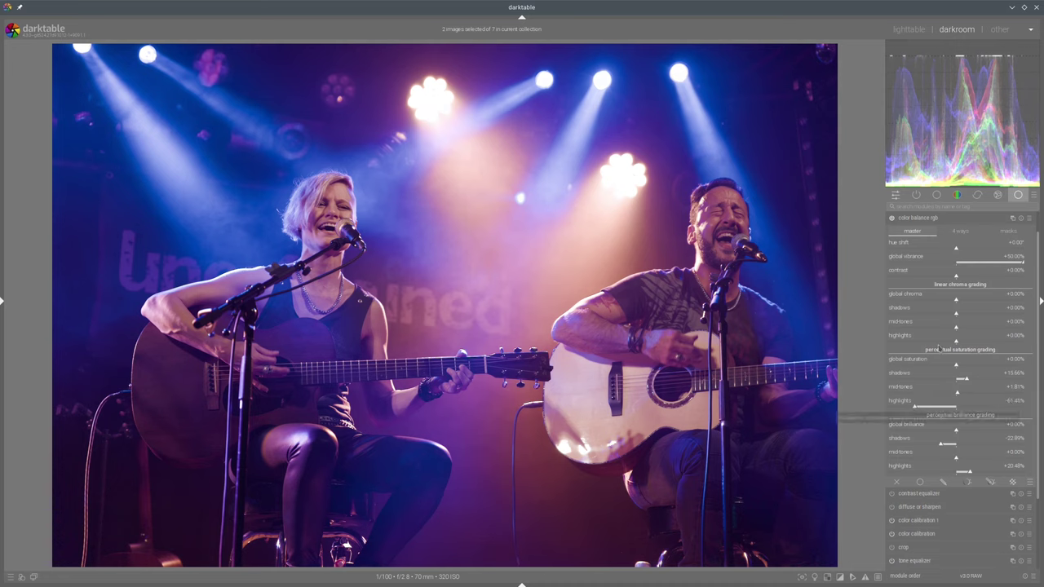
- Reduce the global vibrance in color balance rgb and set the shadows' perceptual saturation to +37.35%
click(1001, 264)
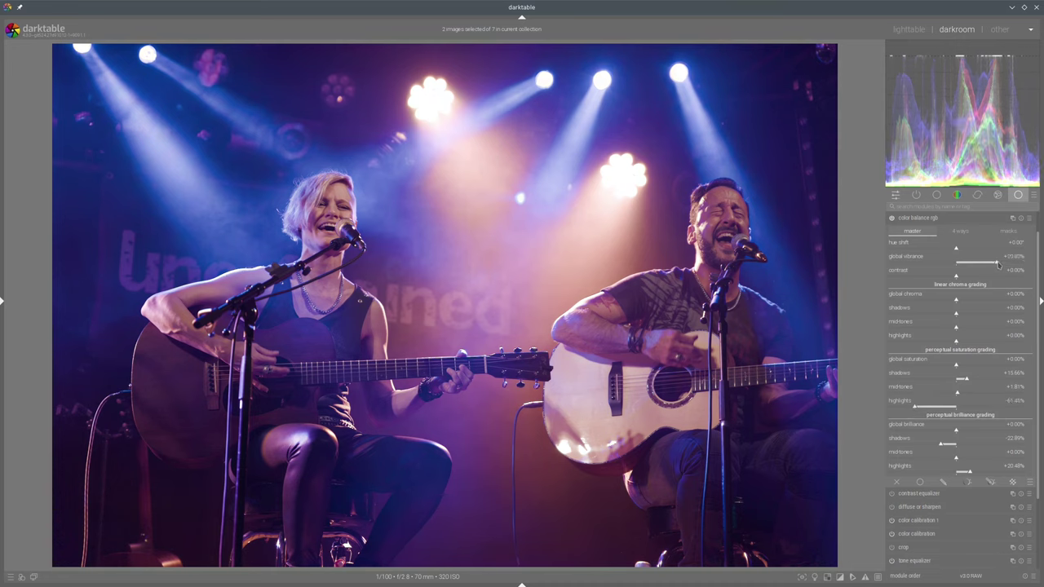
drag(972, 379, 978, 379)
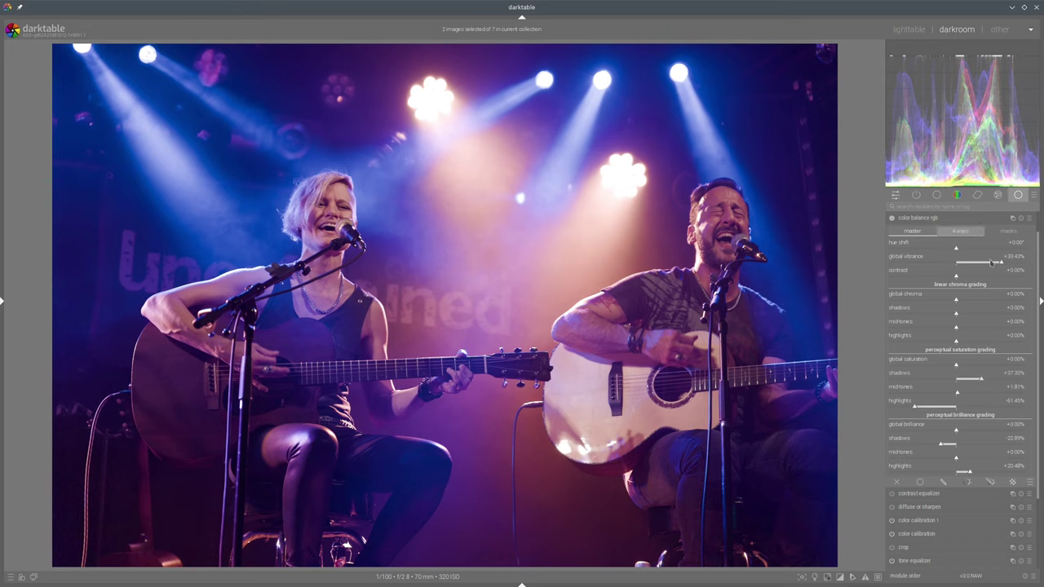
click(992, 263)
mouse_move(305, 166)
mouse_down()
mouse_move(271, 237)
mouse_move(311, 200)
mouse_move(305, 175)
mouse_up()
mouse_move(253, 250)
mouse_down()
mouse_move(212, 304)
mouse_move(263, 292)
mouse_move(132, 267)
mouse_move(248, 281)
mouse_up()
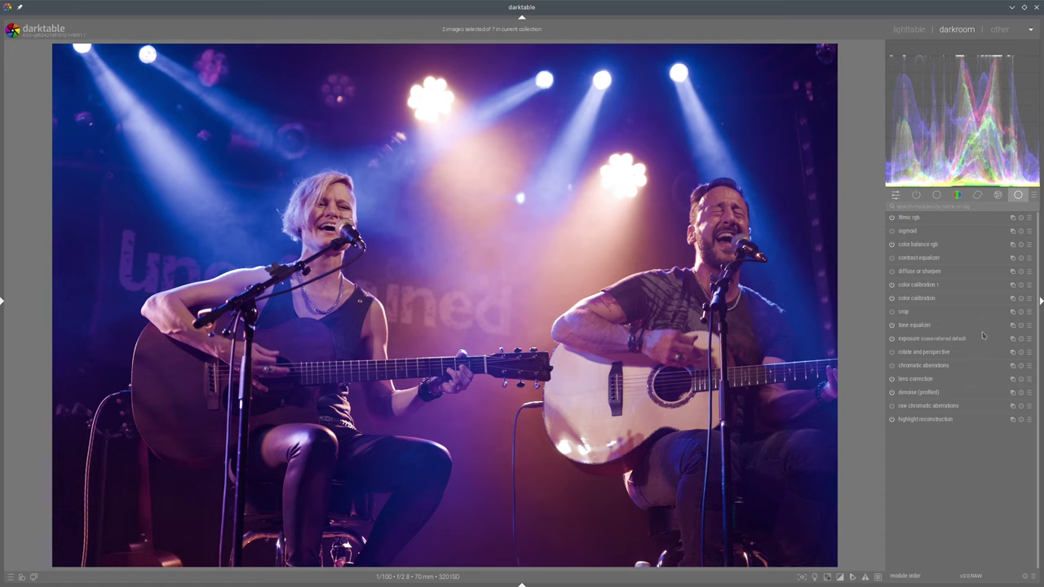
- Add a second tone equalizer instance with default settings and automatically adjust its mask exposure compensation
ctrl+click(1013, 326)
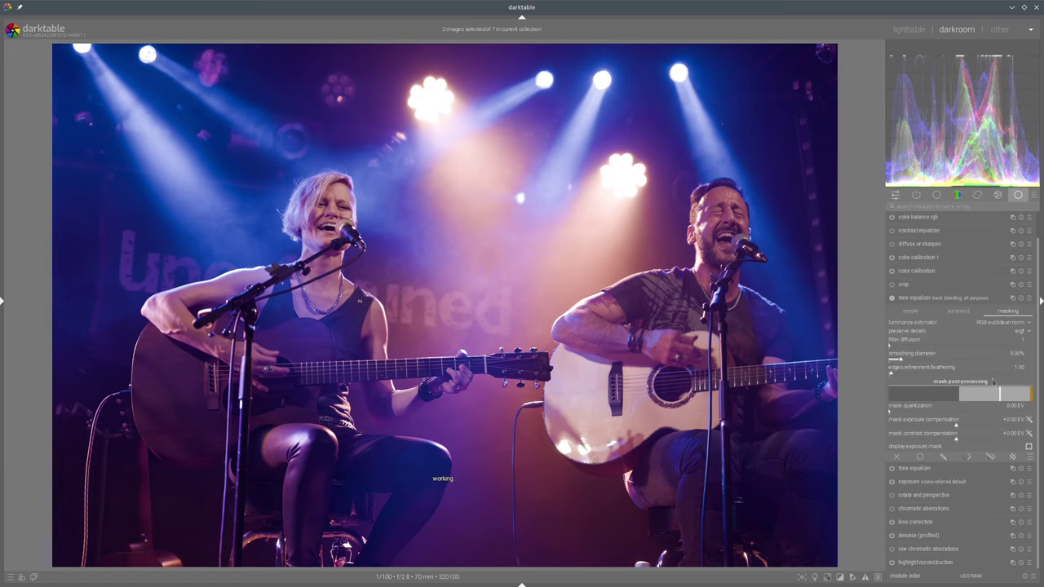
click(1028, 419)
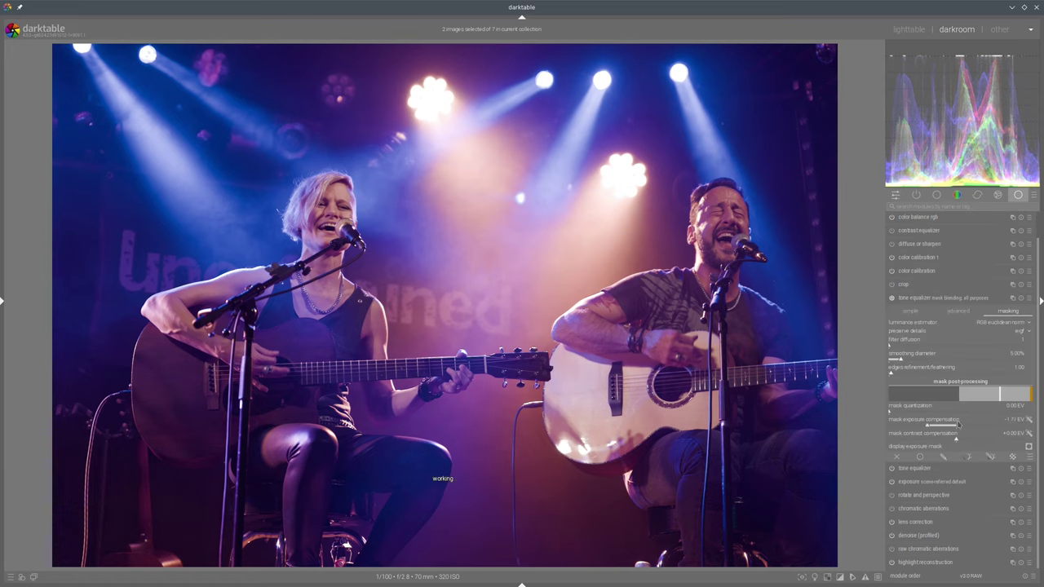
click(959, 312)
click(1016, 312)
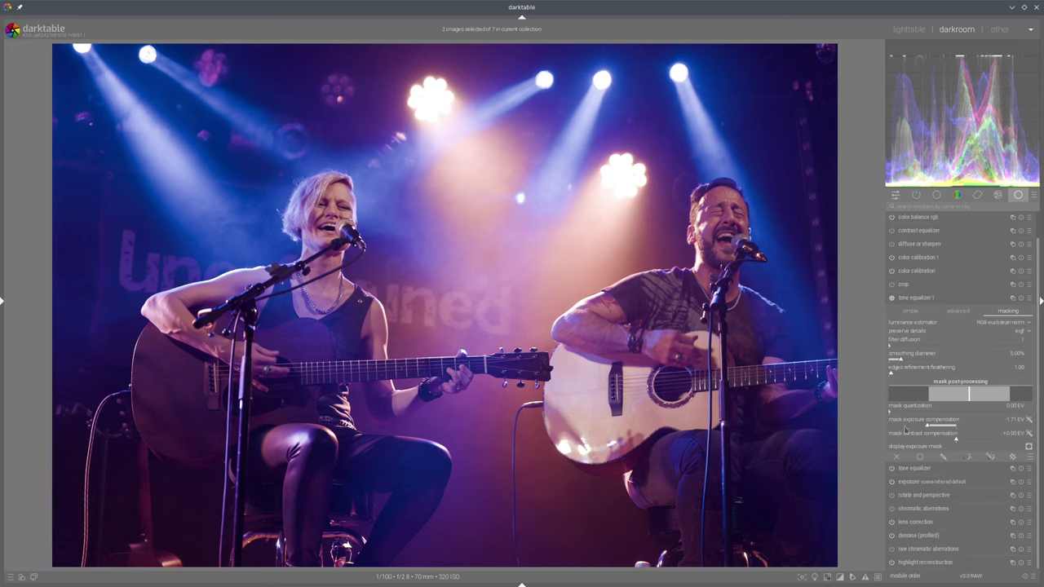
- Darken the brightest tones in the second tone equalizer's curve to about -1 EV at -1 and -1.5 EV at 0
click(959, 312)
drag(1009, 373, 1015, 406)
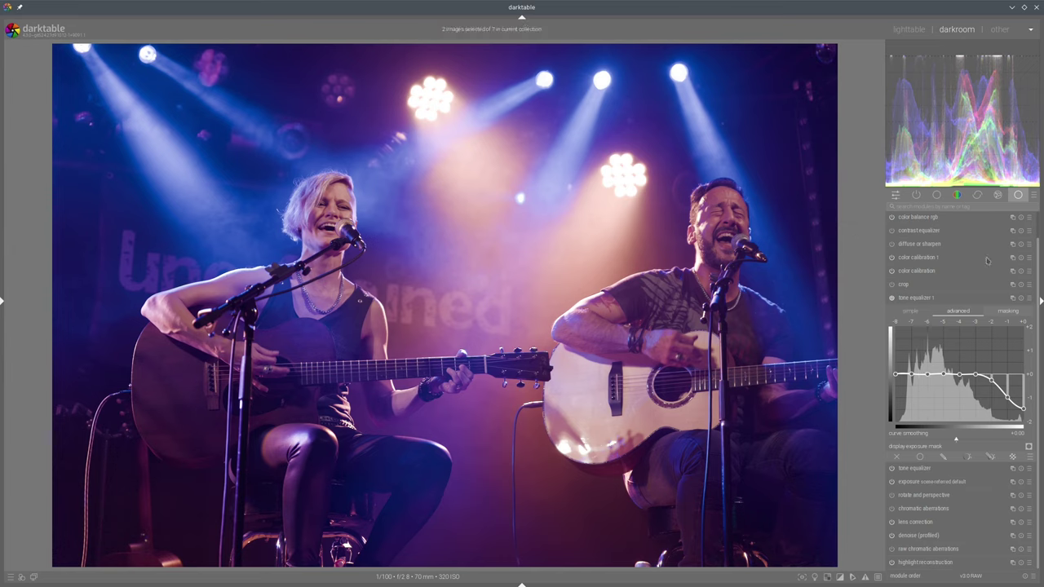
click(919, 297)
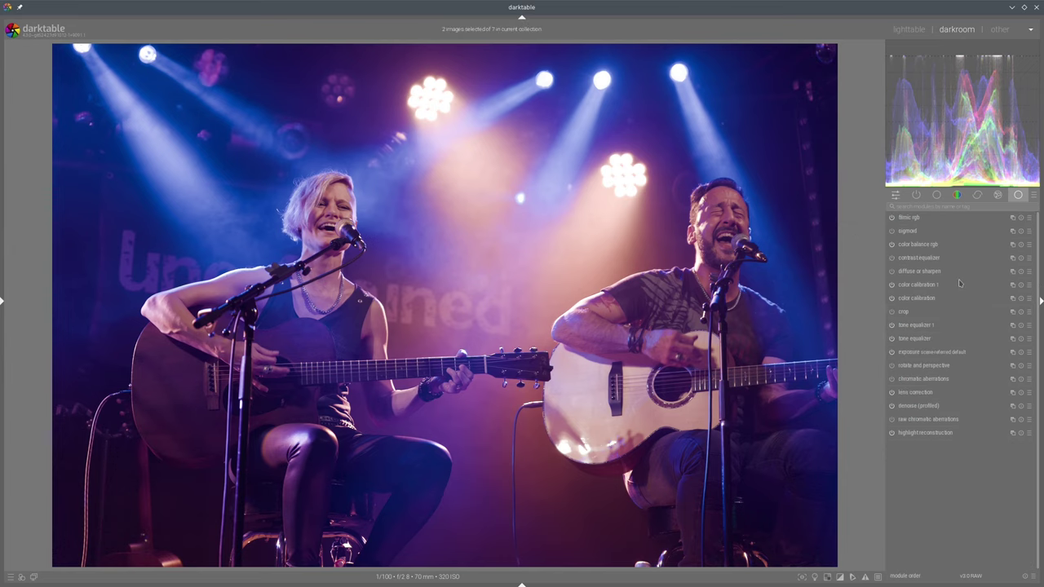
- Set the gamut compression of the original color calibration instance to 1.93
click(918, 299)
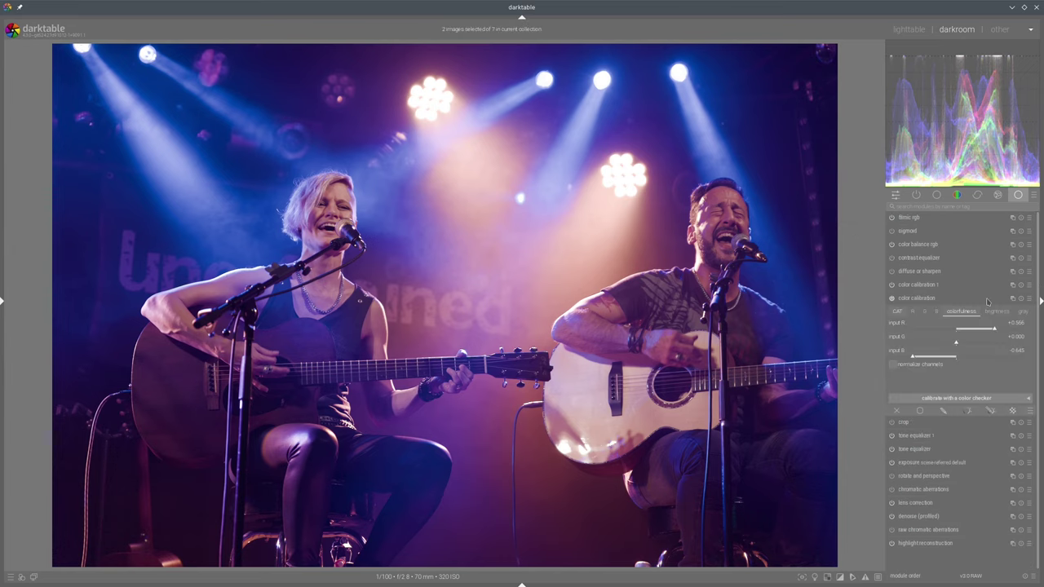
click(897, 311)
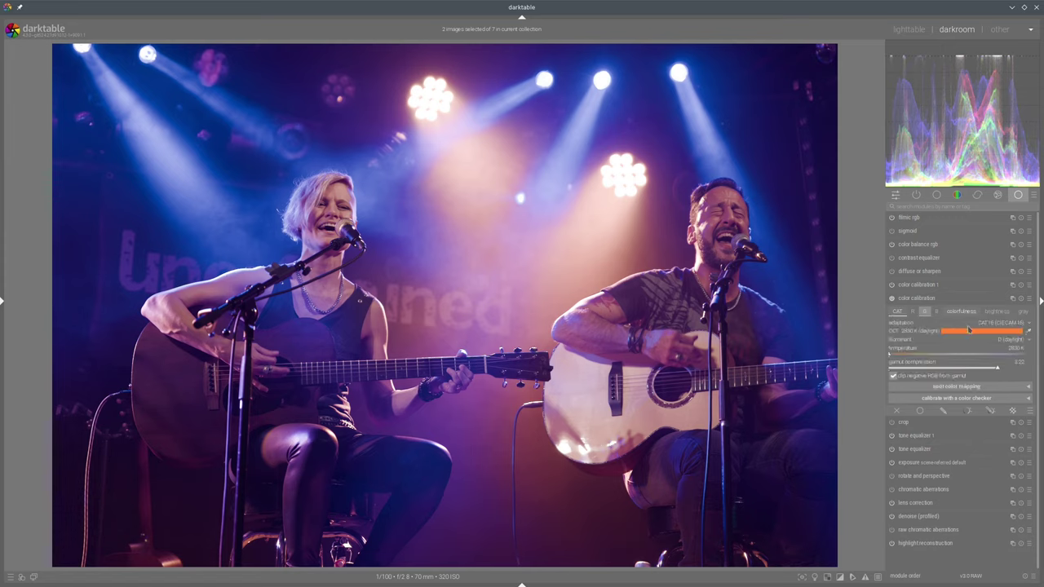
click(968, 368)
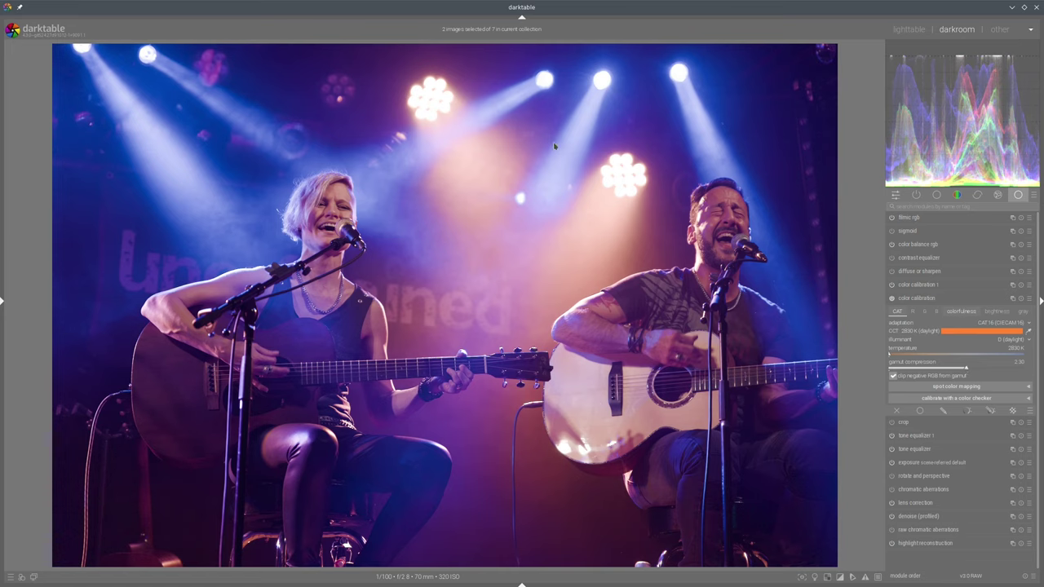
mouse_move(530, 151)
mouse_down()
mouse_move(534, 134)
mouse_move(528, 147)
mouse_up()
drag(966, 371, 954, 372)
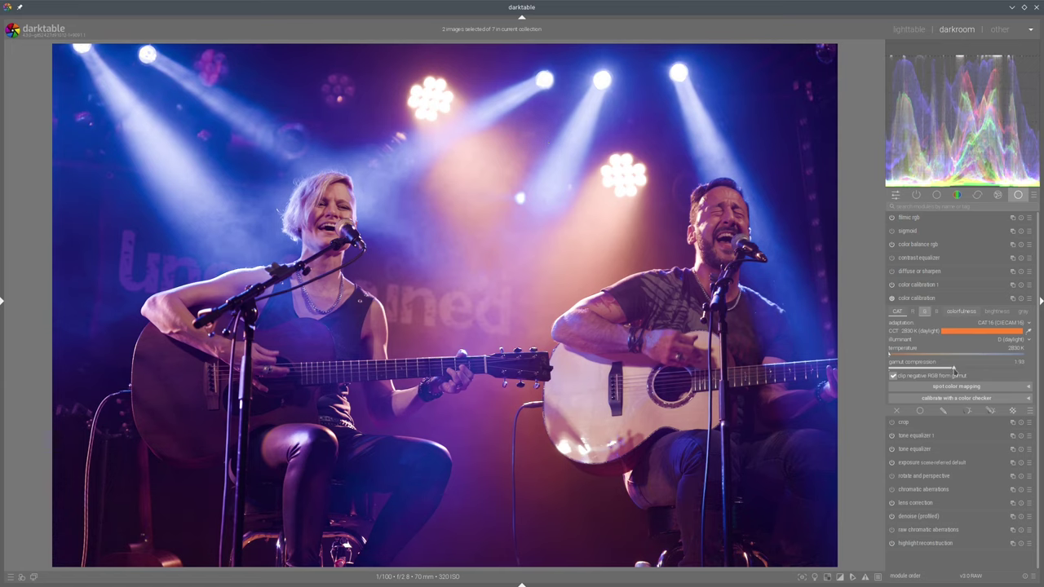
click(938, 298)
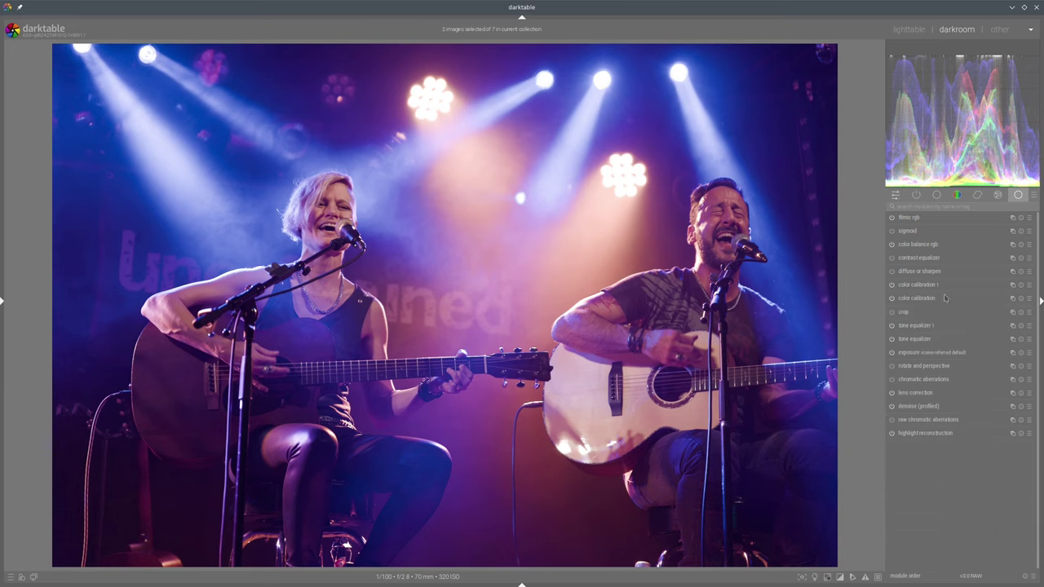
- Pull the second tone equalizer's highlights further down, to about -2 EV at 0 and -1.6 EV at -1
click(943, 321)
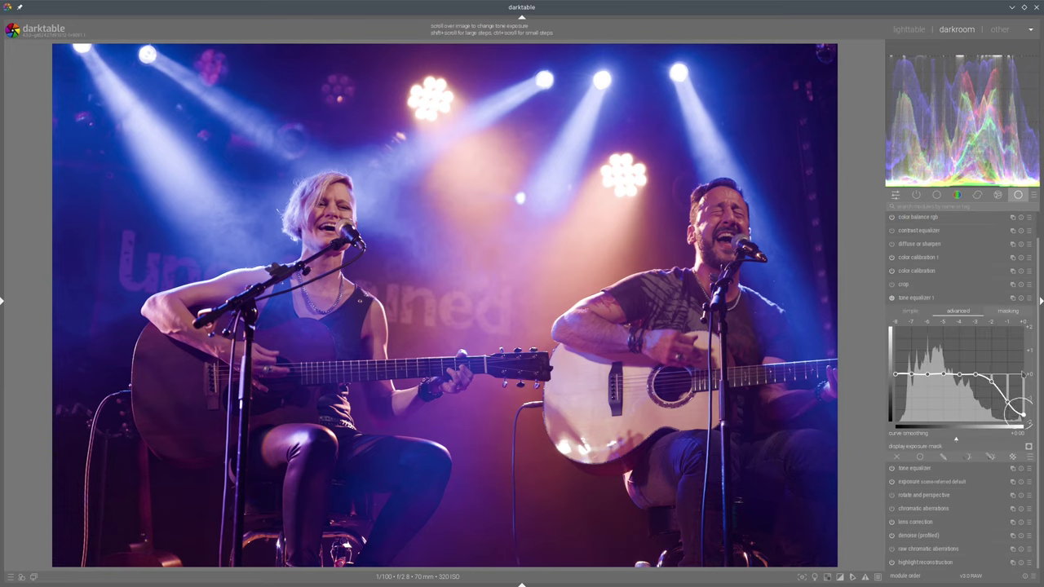
scroll(1006, 361, down, 3)
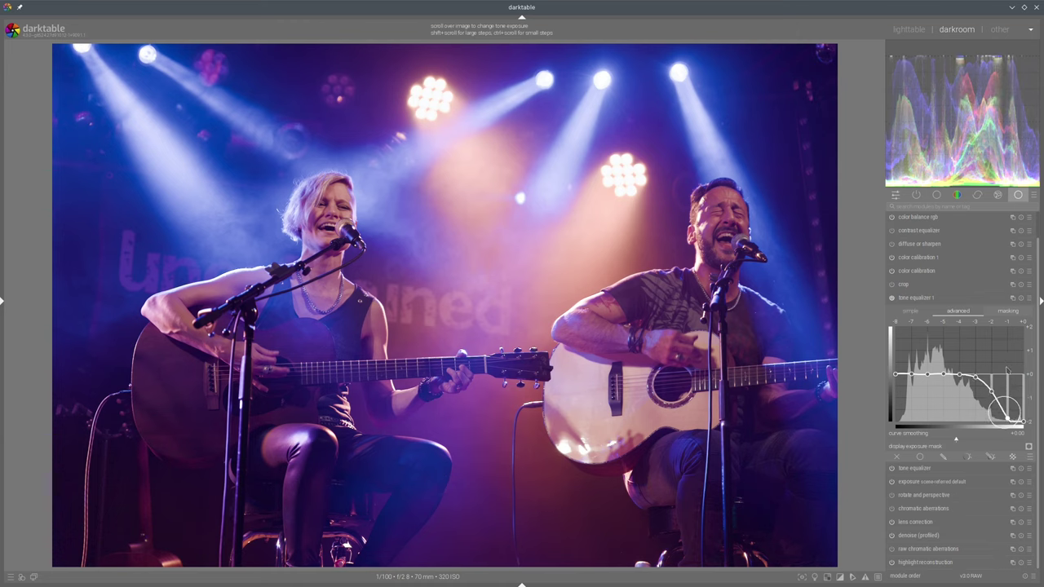
scroll(1004, 358, down, 2)
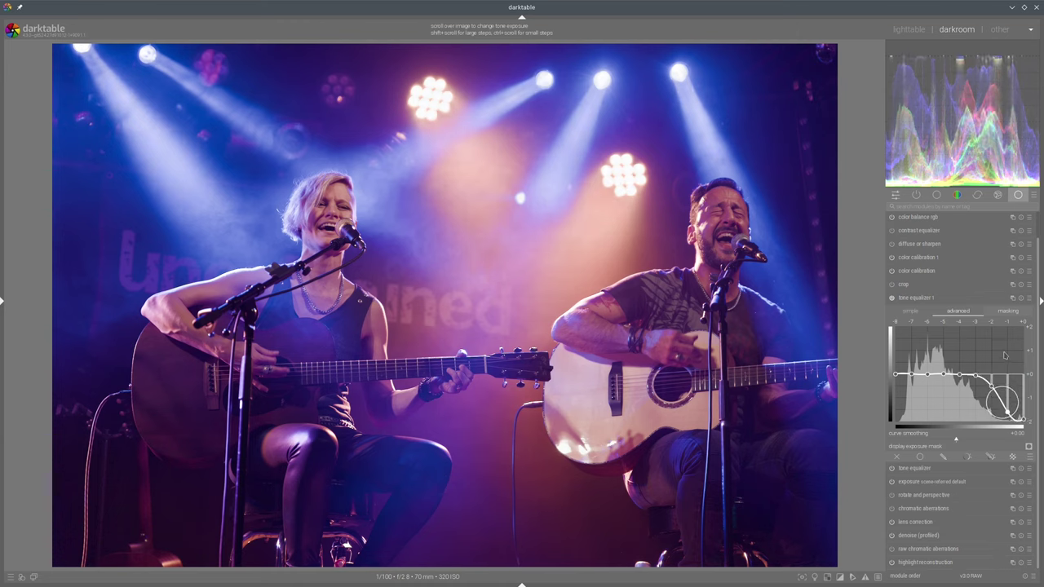
click(905, 298)
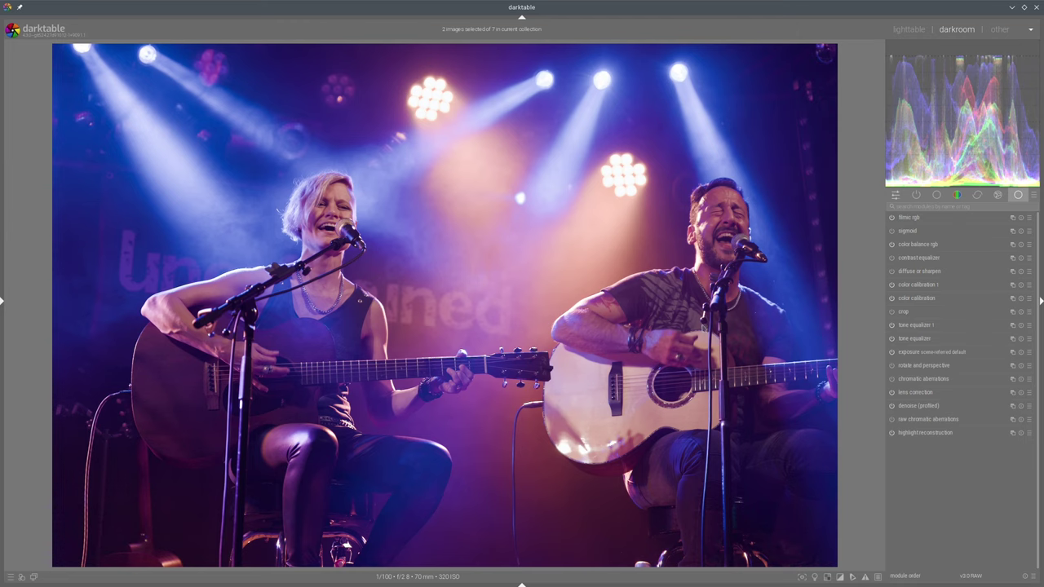
- Check the photo's overall brightness in color assessment mode, and return to the normal view
click(814, 576)
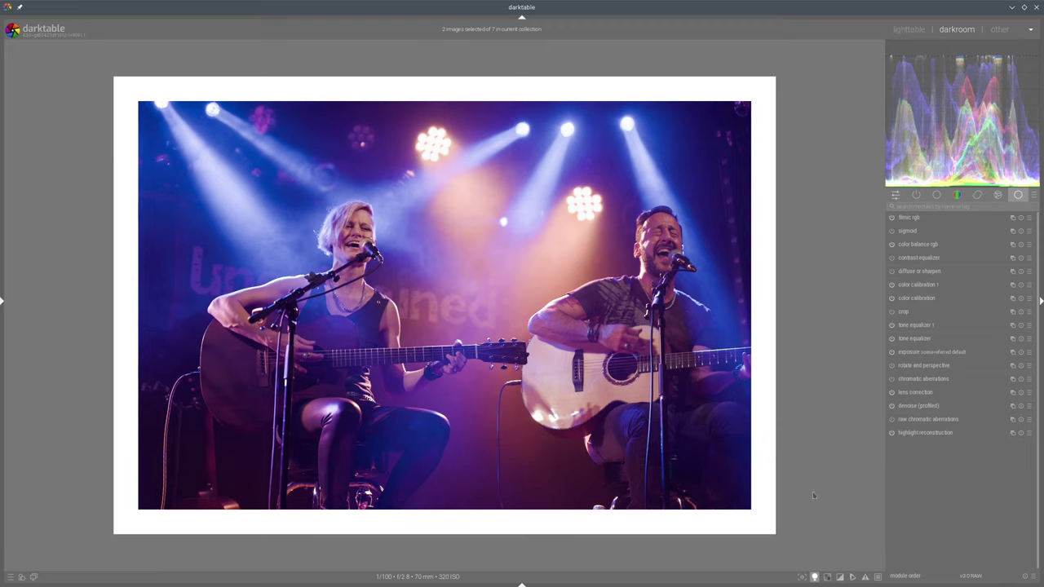
click(815, 577)
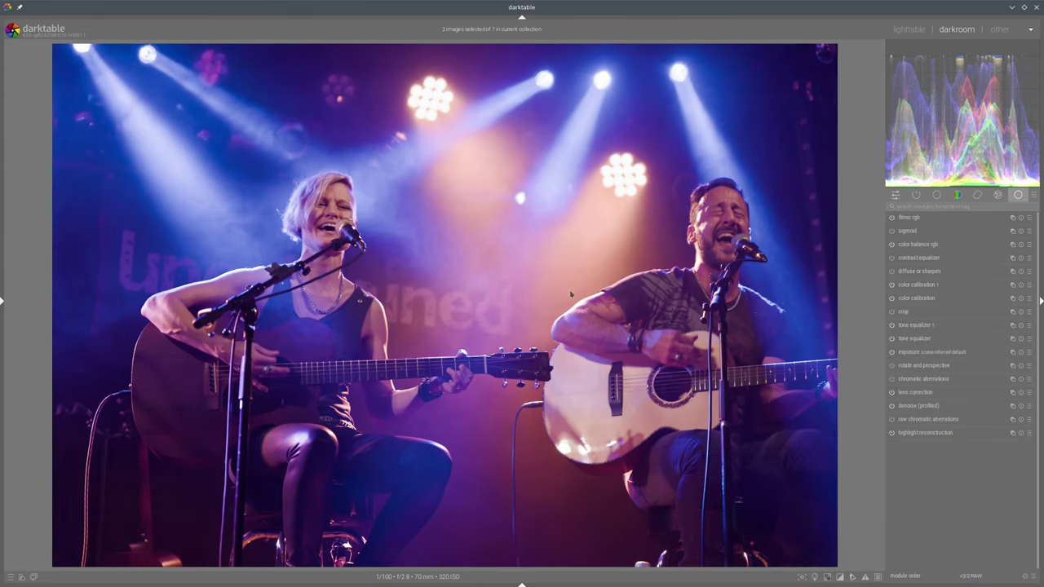
- Add a second denoise (profiled) instance in non-local means auto mode and lower its strength
scroll(316, 220, up, 5)
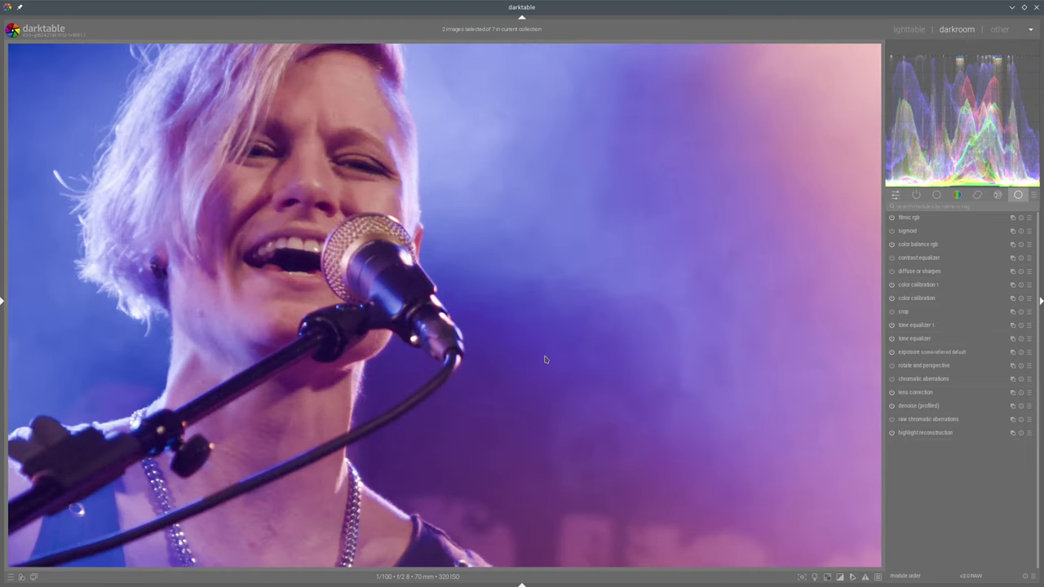
drag(546, 359, 558, 246)
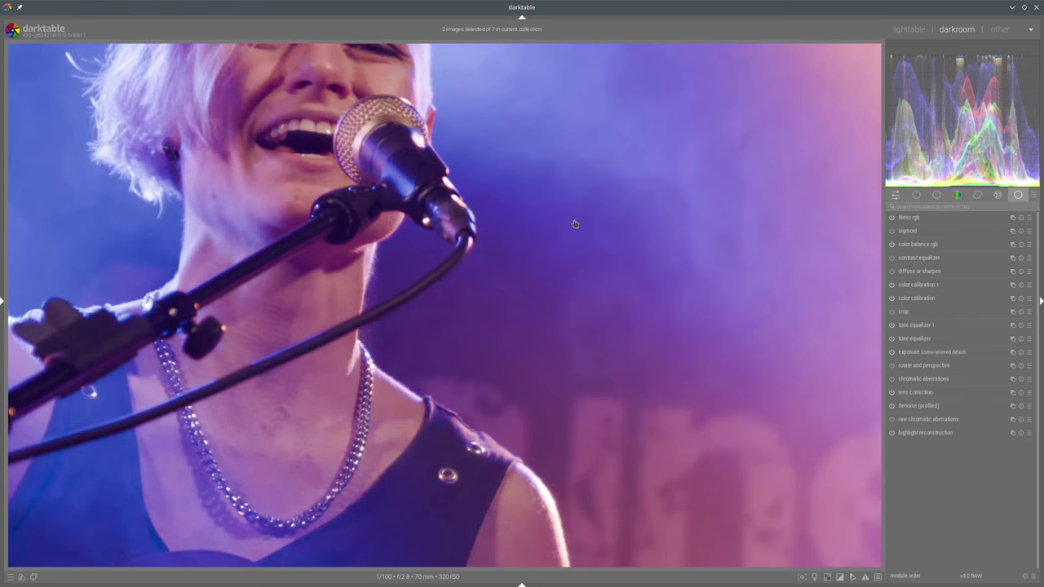
drag(572, 224, 604, 424)
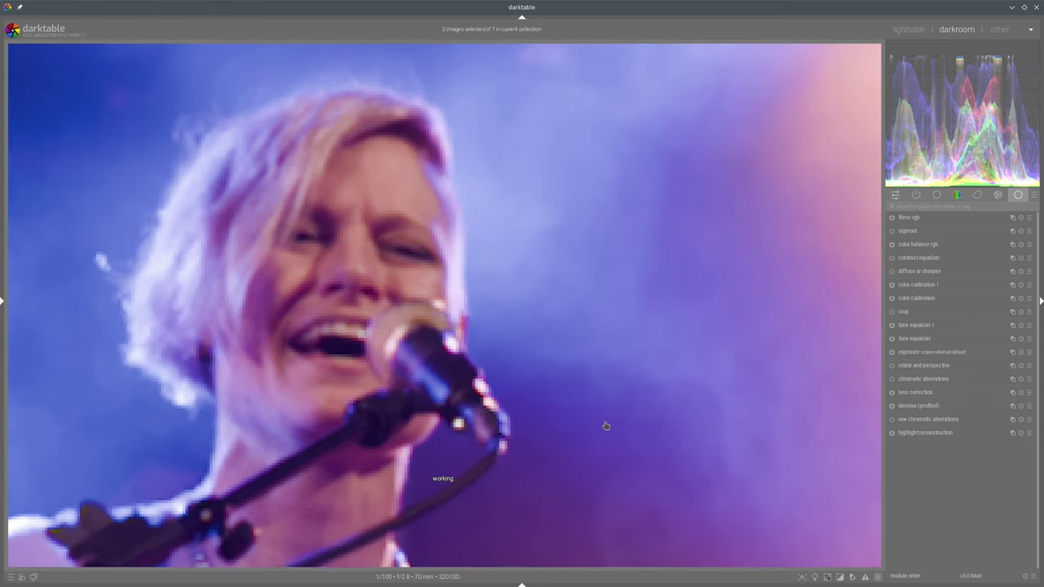
click(919, 406)
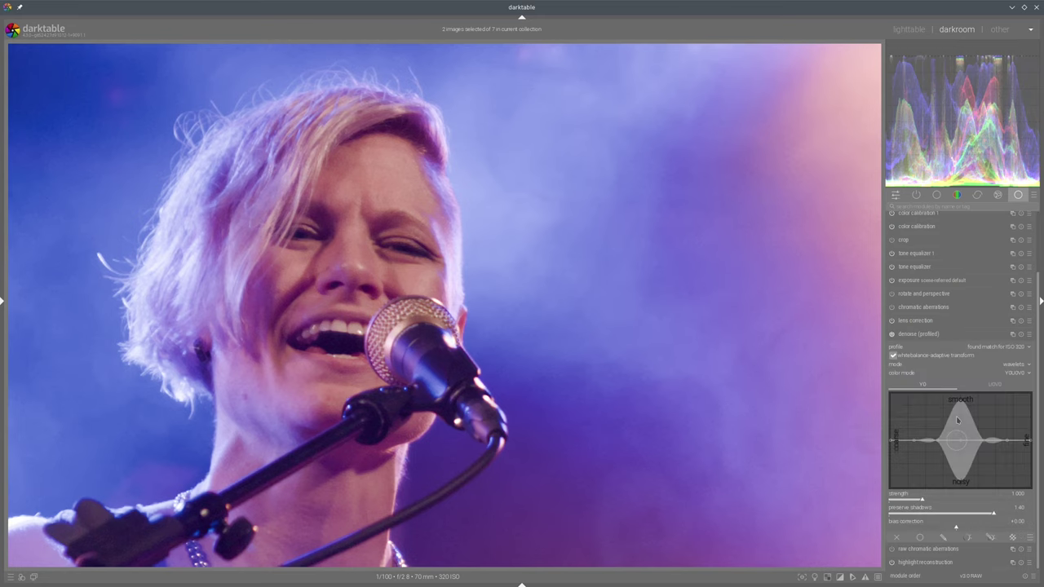
click(950, 514)
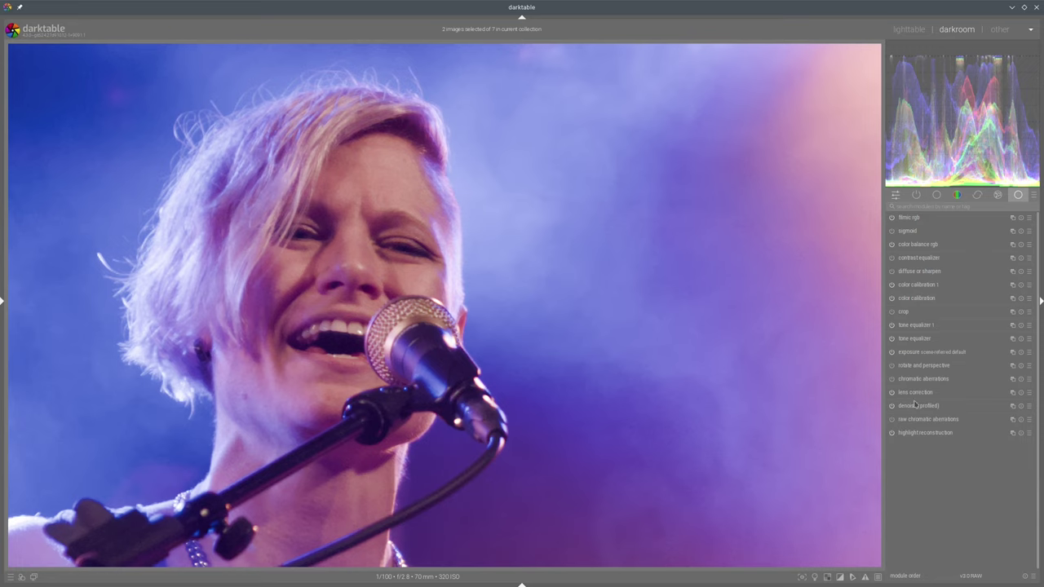
right_click(1012, 406)
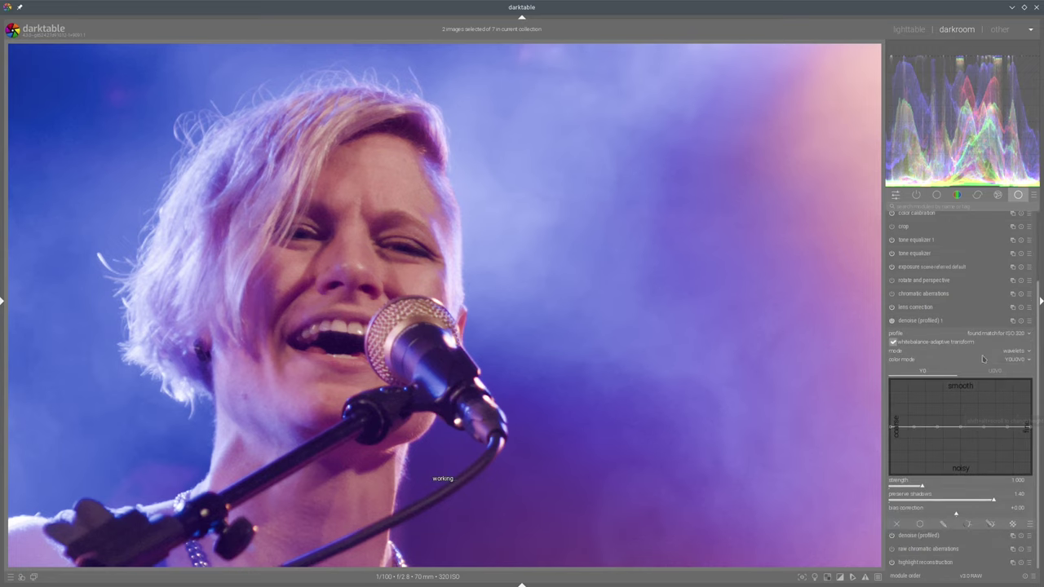
click(1024, 354)
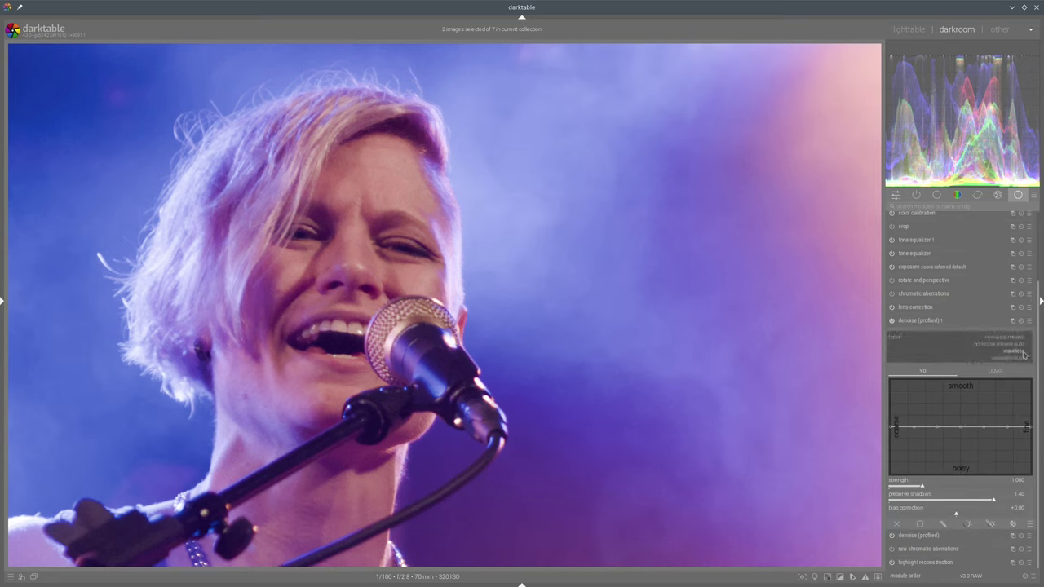
click(1001, 343)
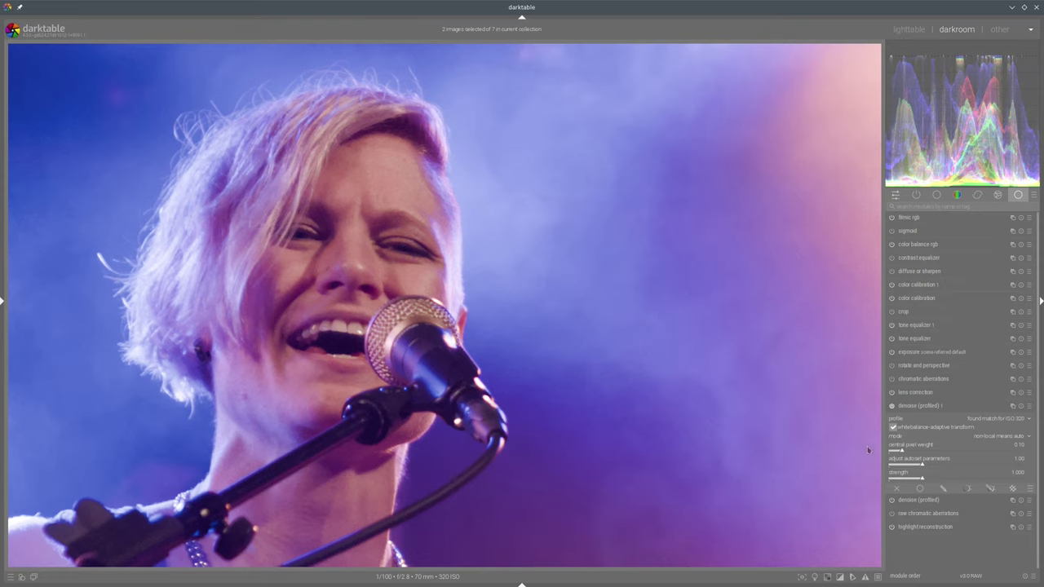
click(908, 478)
key(space)
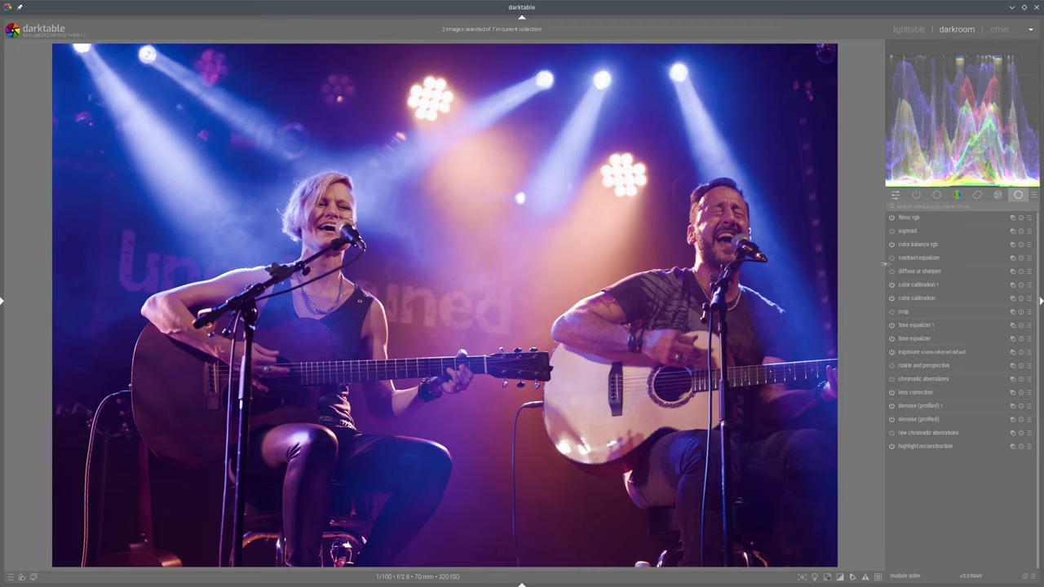
- Apply the clarity2 preset to diffuse or sharpen, and add a second instance with the sharpen demosaicing (AA filter) preset
click(1028, 271)
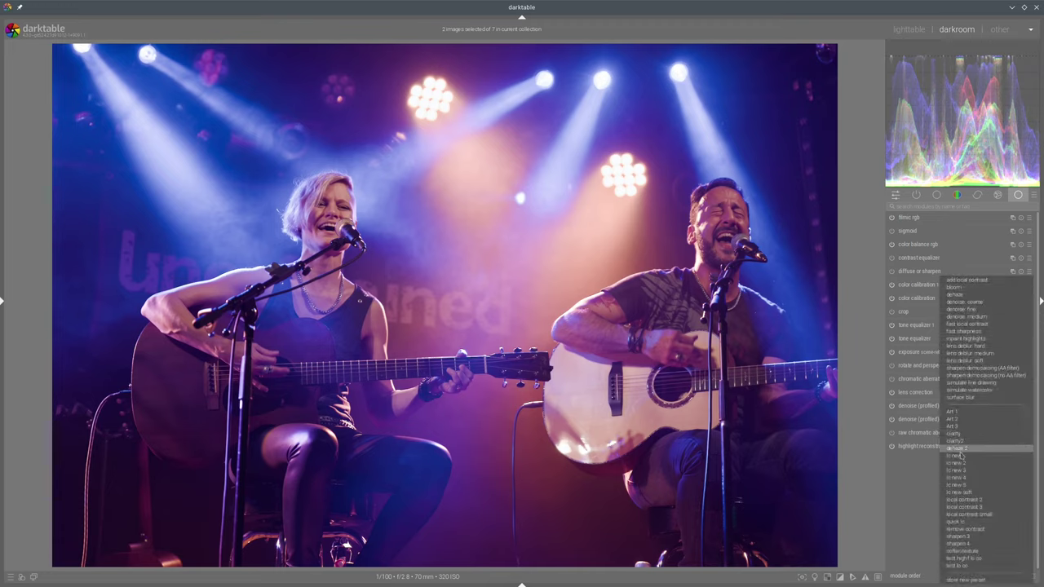
click(962, 441)
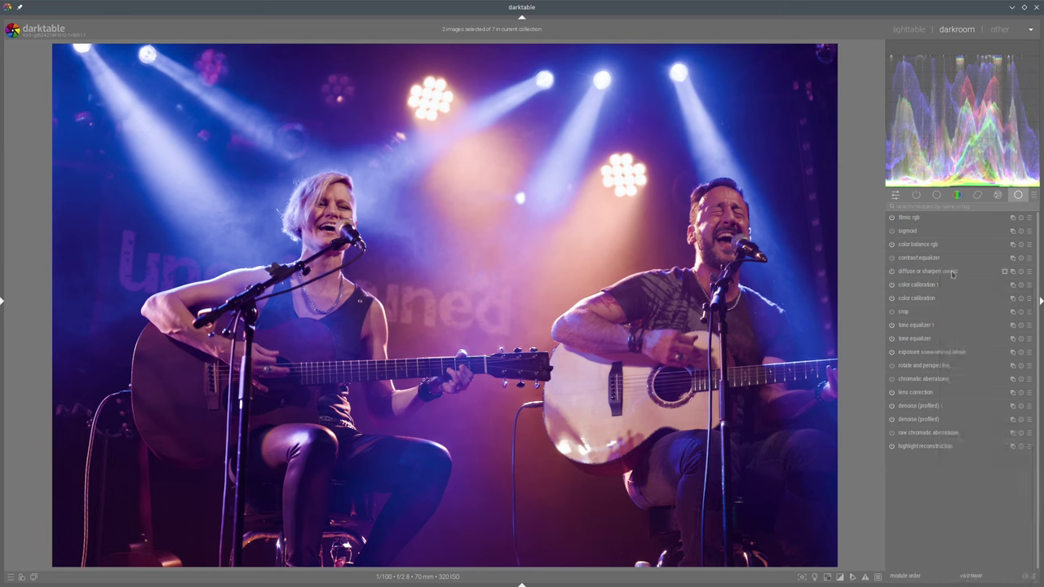
click(1012, 271)
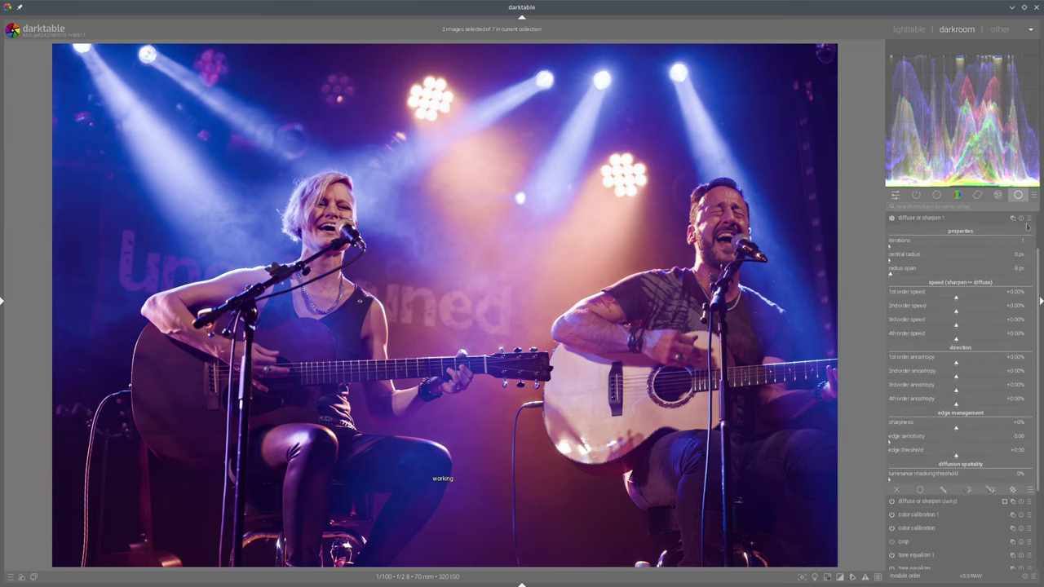
click(1028, 218)
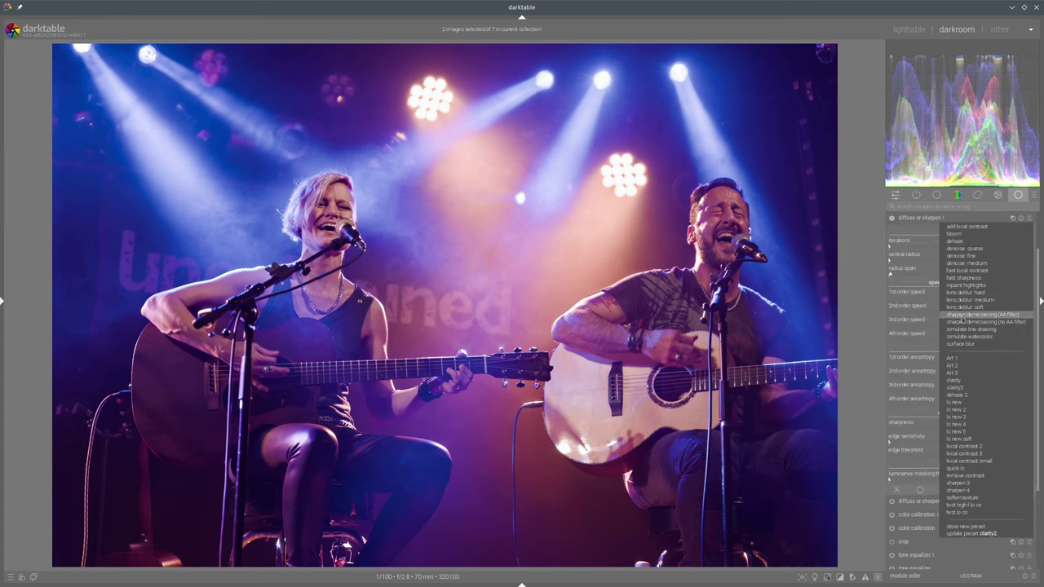
click(962, 316)
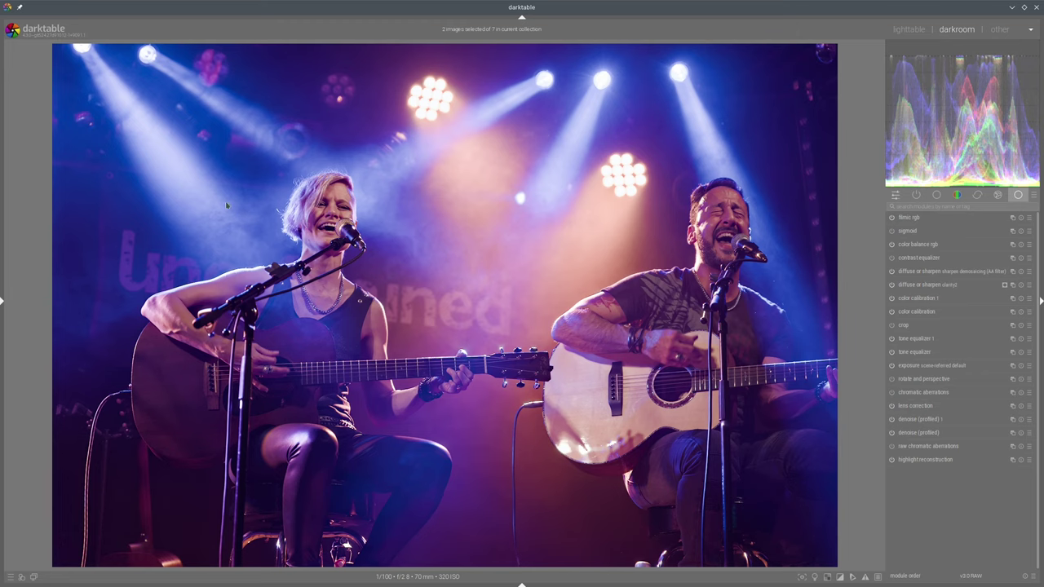
- Compare the edited photo side by side with the unedited version in the lighttable, and return to the edit in the darkroom
mouse_move(214, 170)
mouse_down()
mouse_move(169, 188)
mouse_move(242, 262)
mouse_move(234, 169)
mouse_up()
click(908, 29)
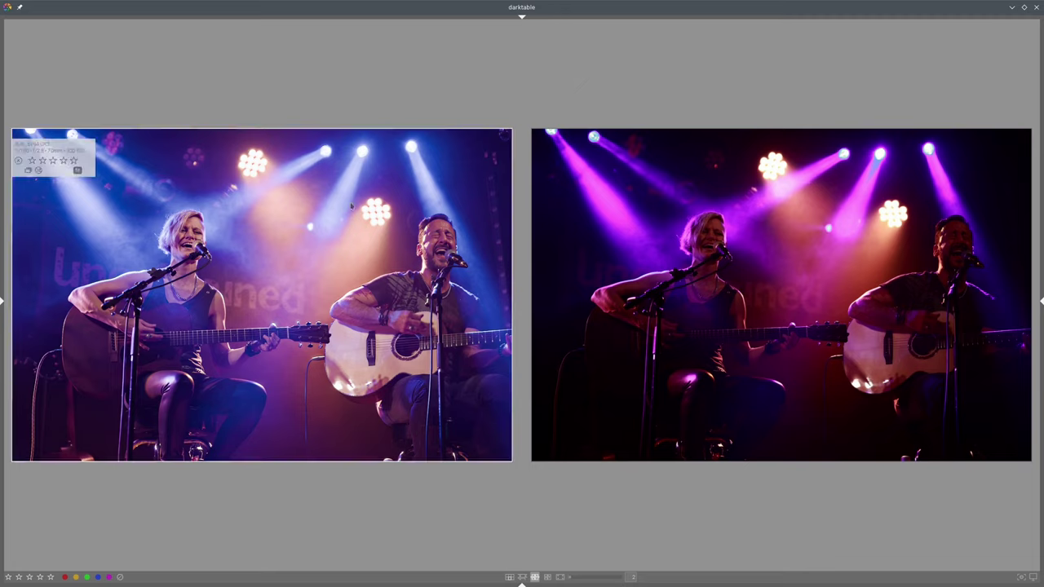
mouse_move(373, 171)
double_click(320, 159)
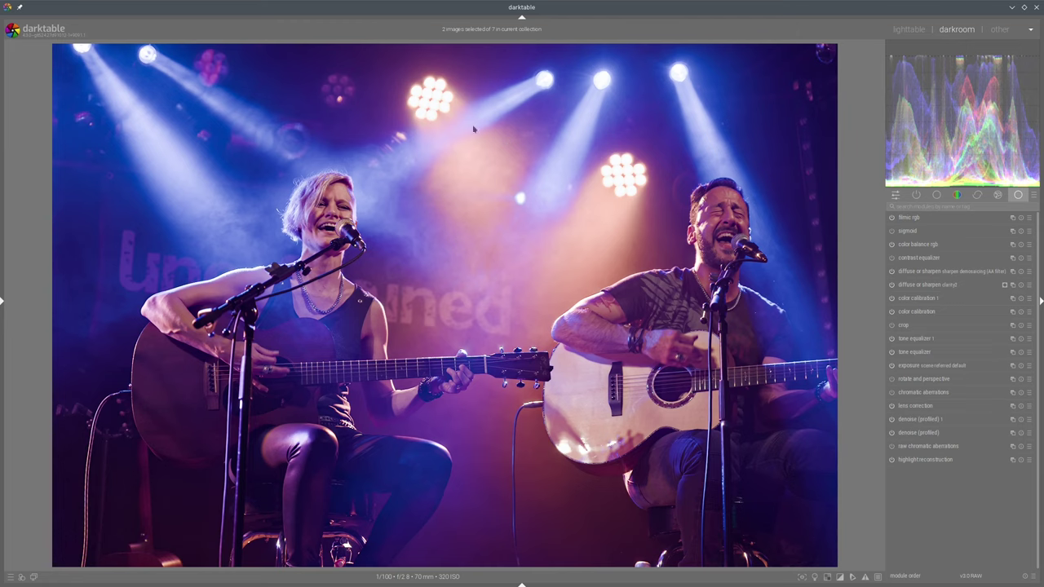
mouse_move(447, 60)
mouse_down()
mouse_move(404, 153)
mouse_move(456, 81)
mouse_move(416, 63)
mouse_up()
- Switch to the red-lit guitarist photo and raise its color calibration gamut compression to about 1.5
click(909, 29)
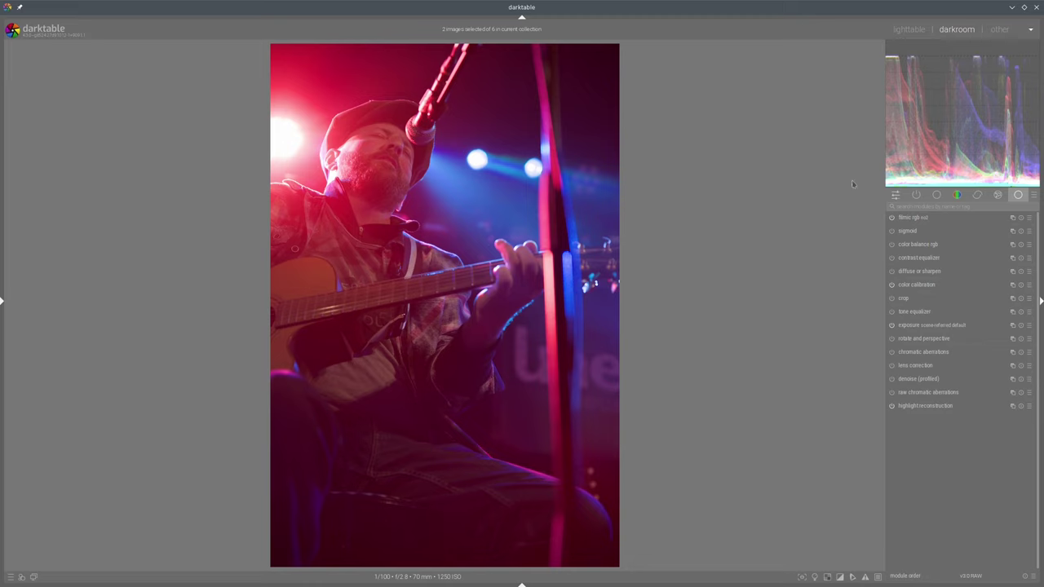
click(914, 285)
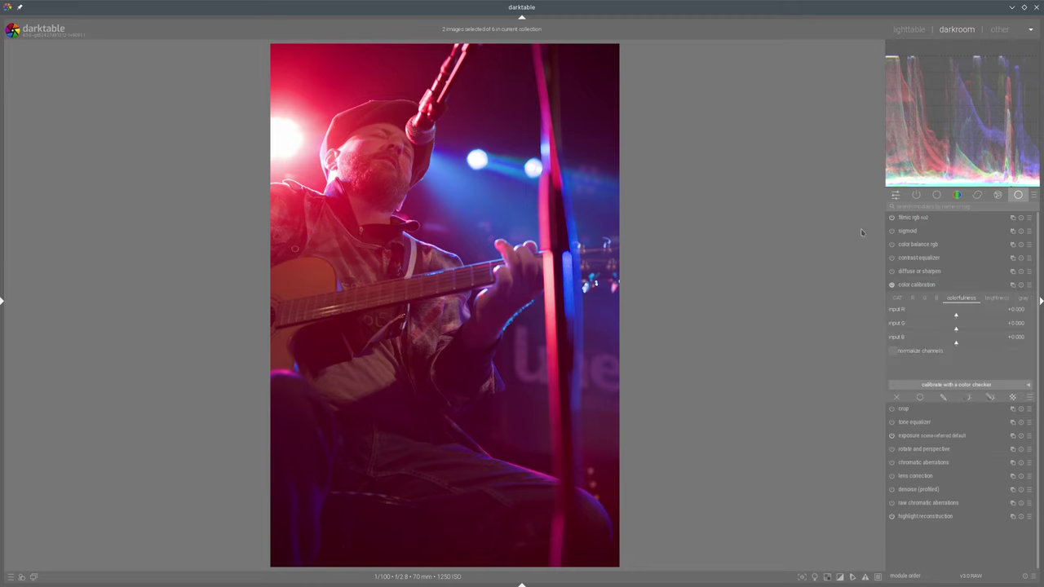
click(897, 298)
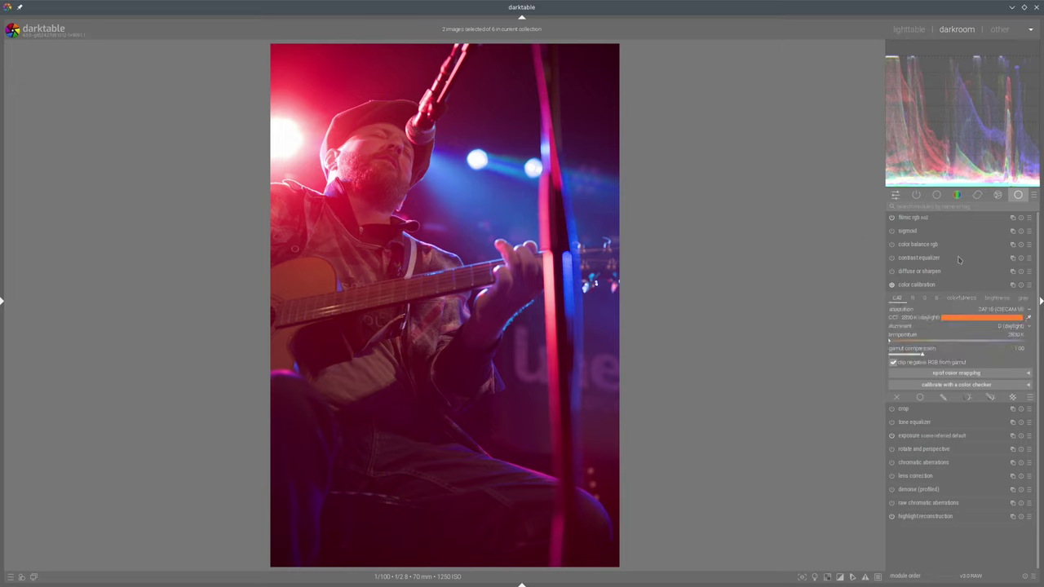
click(937, 355)
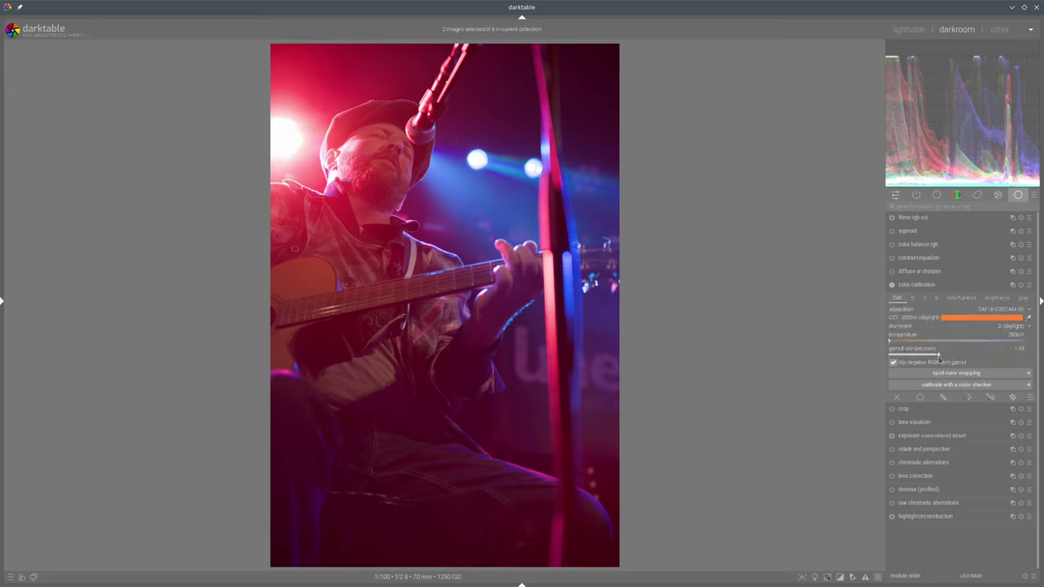
click(918, 284)
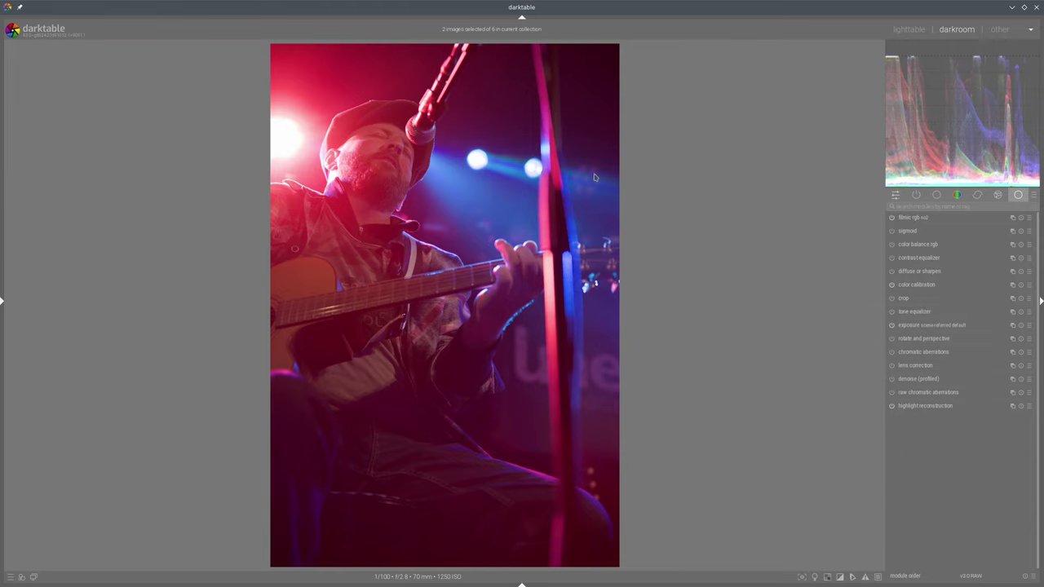
- Review the filmic rgb options and raise the white relative exposure to about 6.1 EV
click(909, 218)
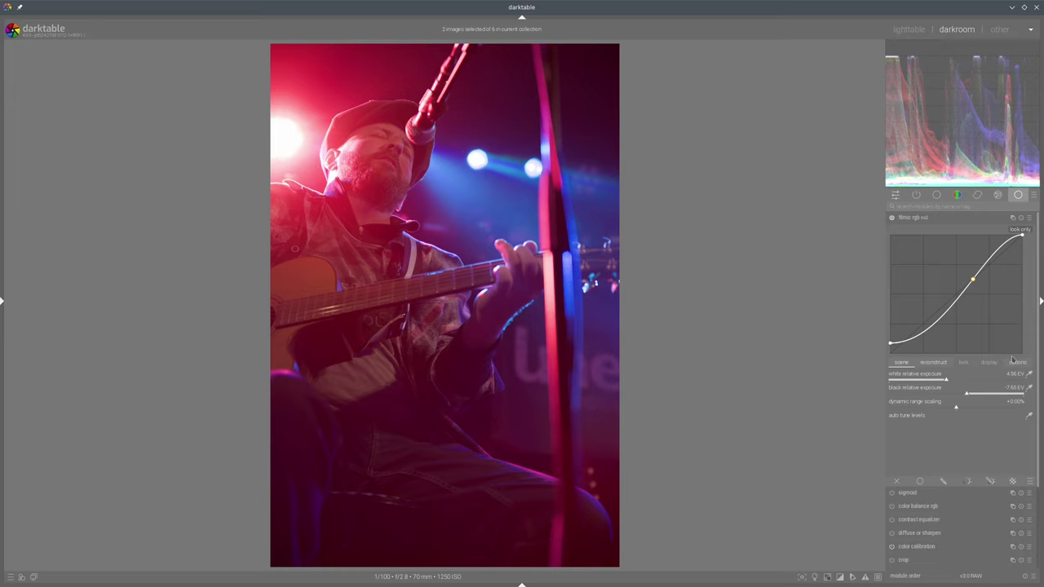
click(1016, 365)
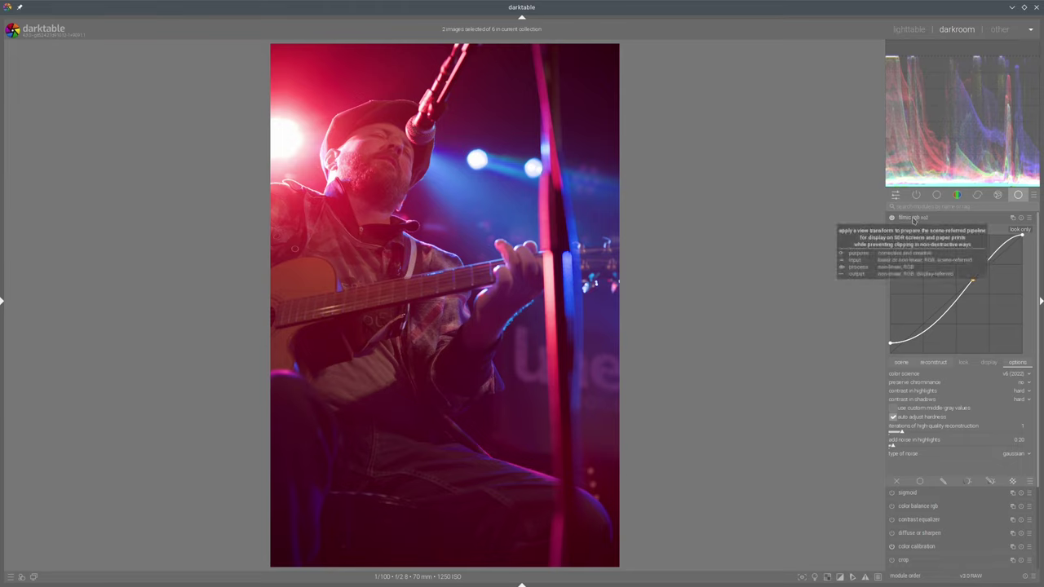
click(913, 218)
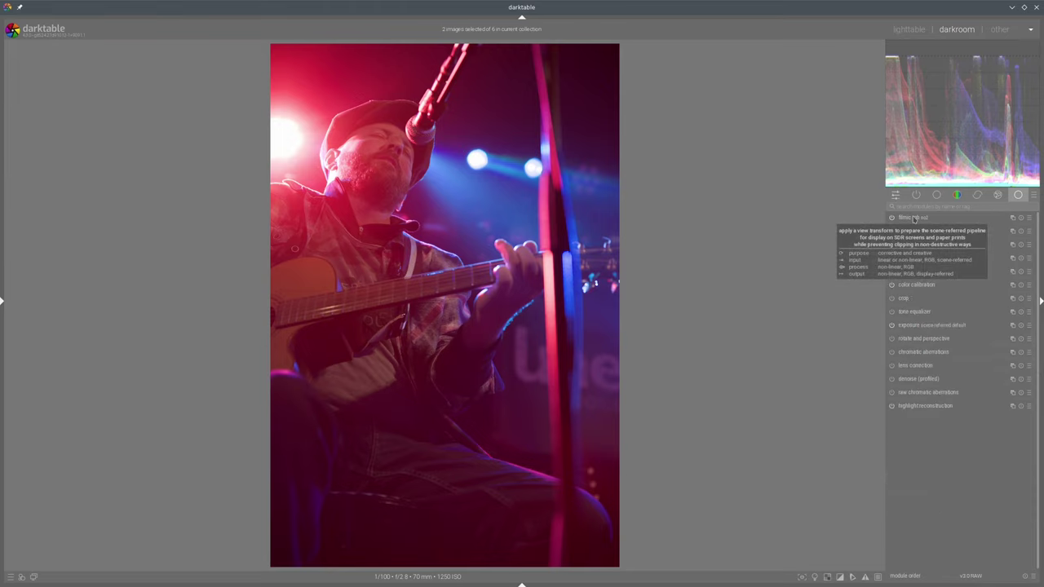
click(914, 219)
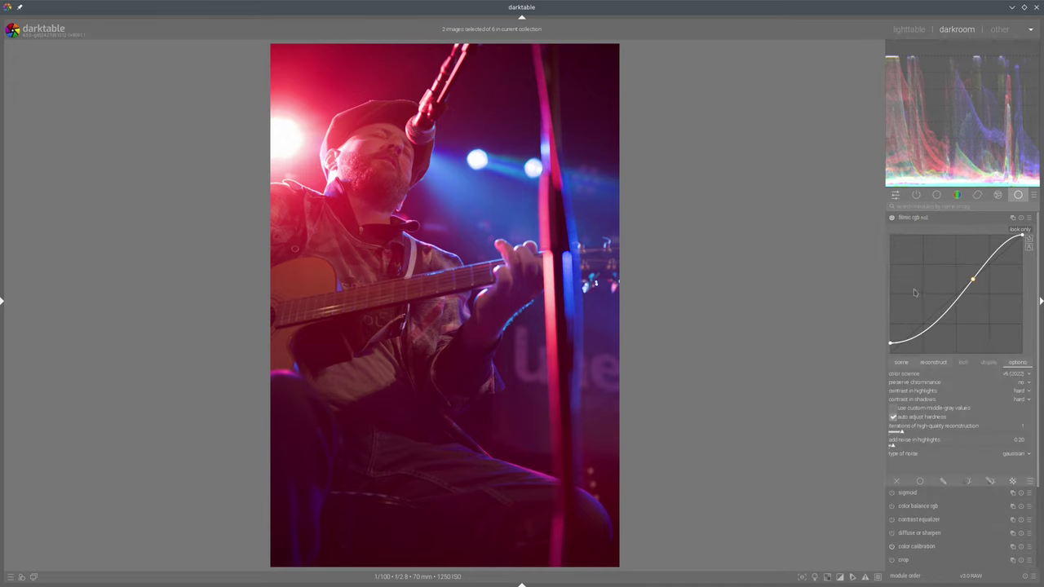
click(901, 364)
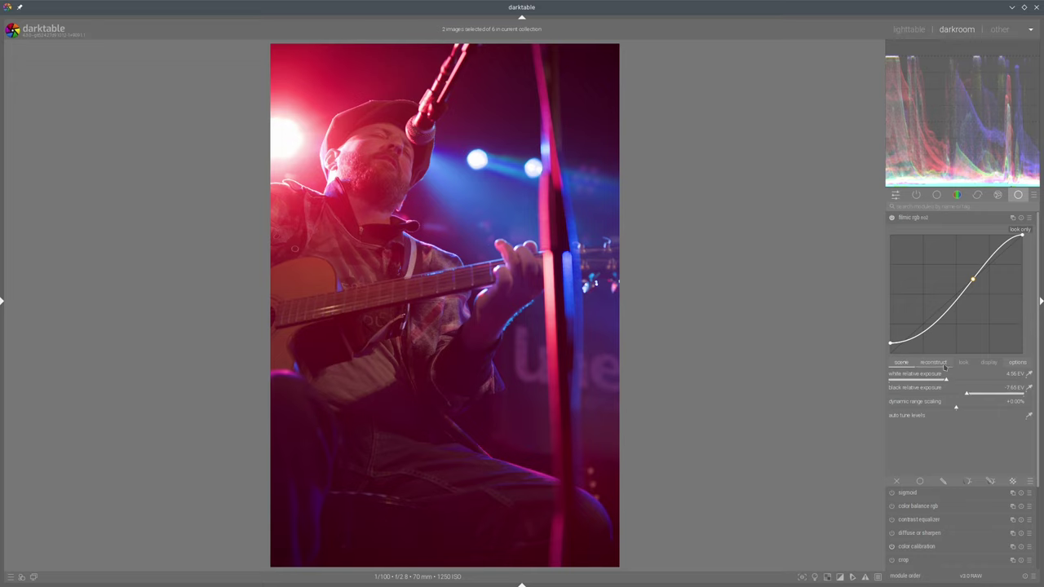
click(978, 381)
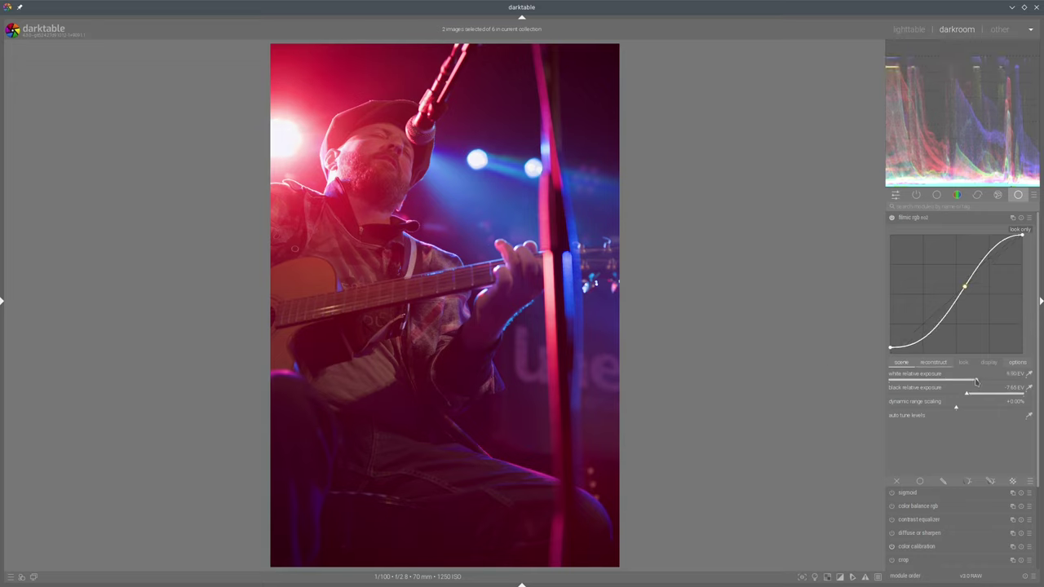
click(982, 382)
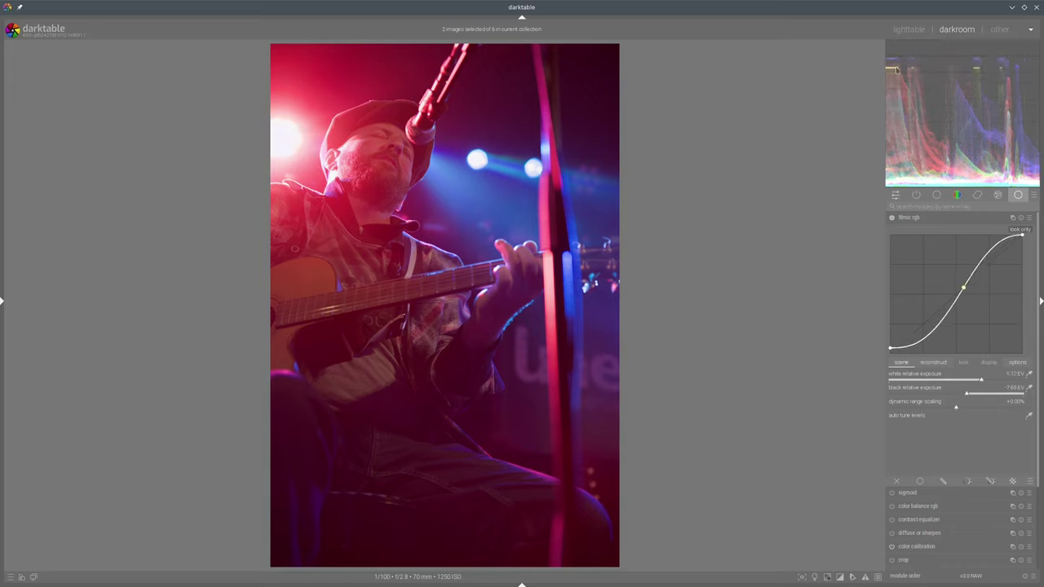
click(918, 217)
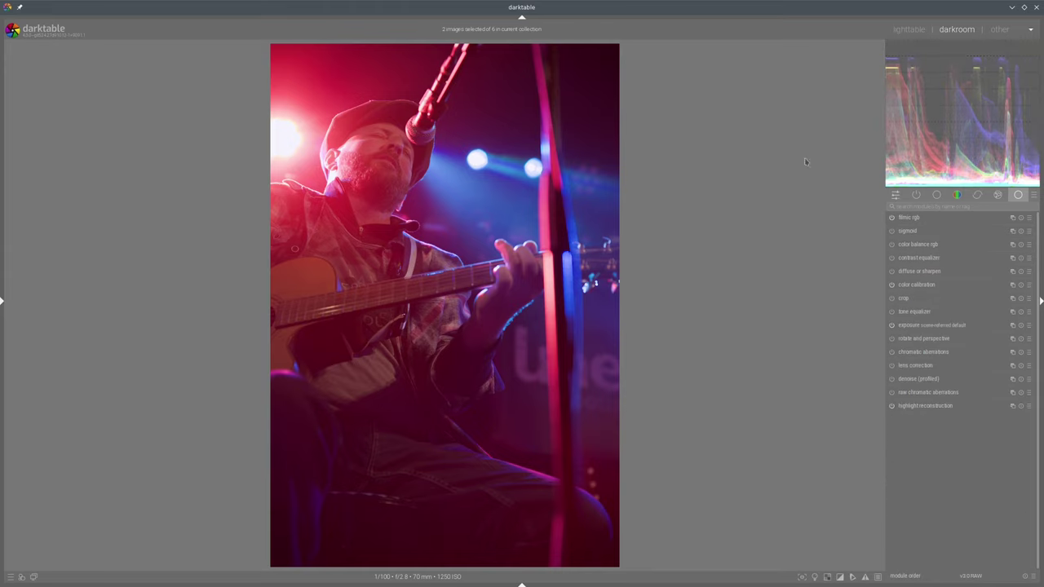
- Enable lens correction and denoise (profiled), and add a second denoise instance in non-local means auto mode
click(890, 366)
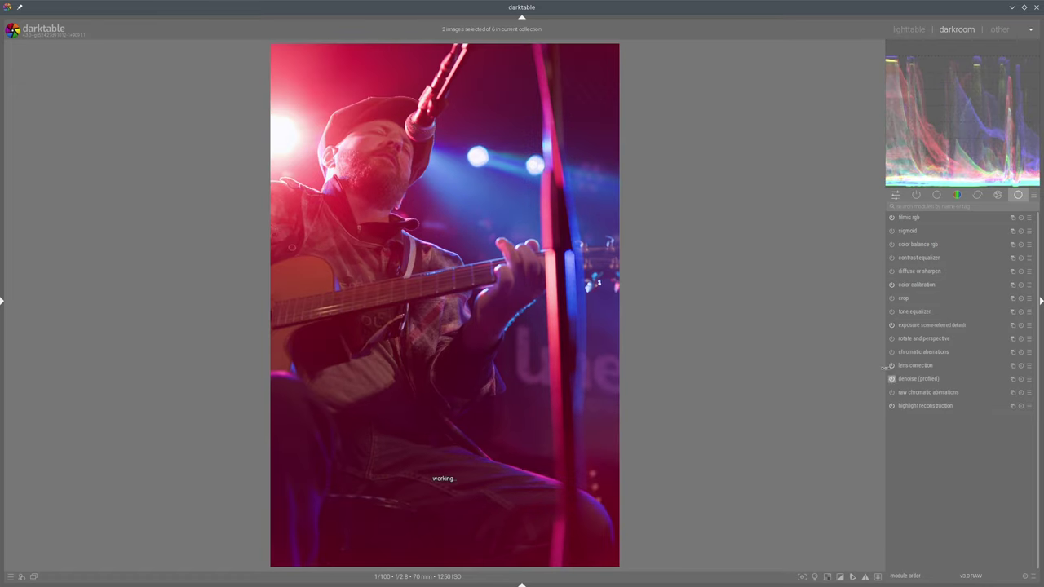
click(920, 379)
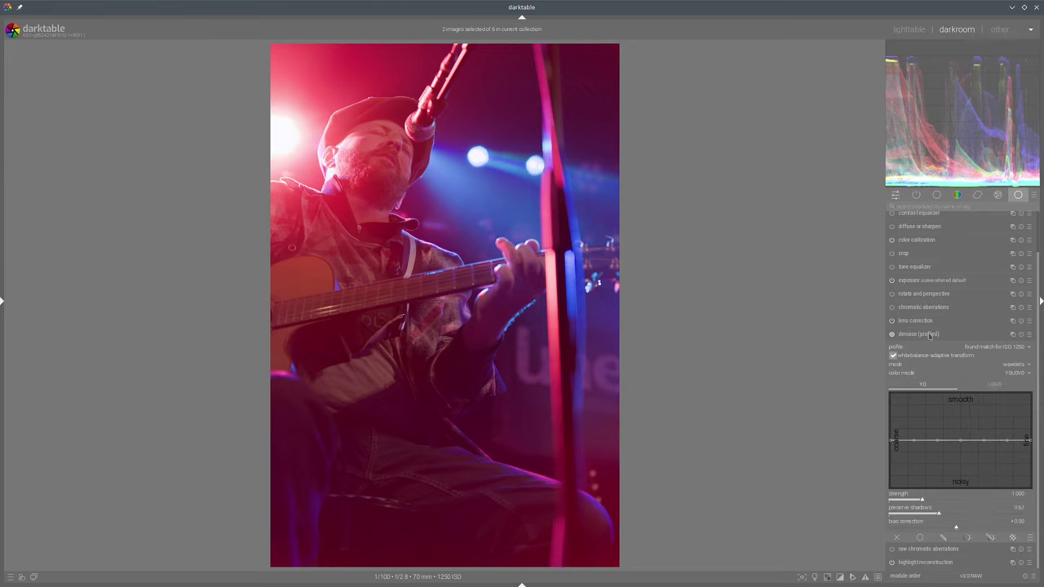
click(988, 334)
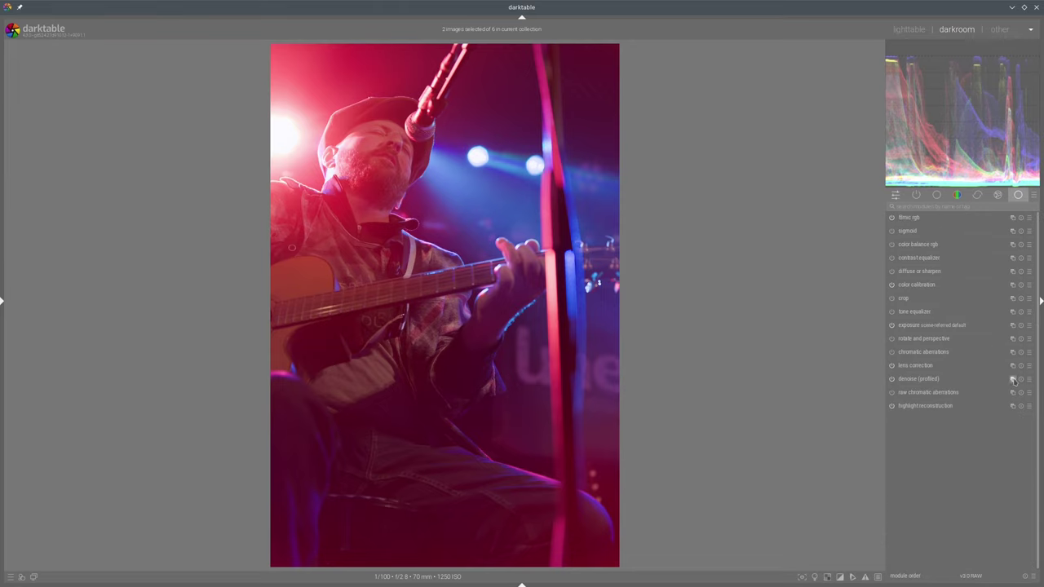
click(1012, 379)
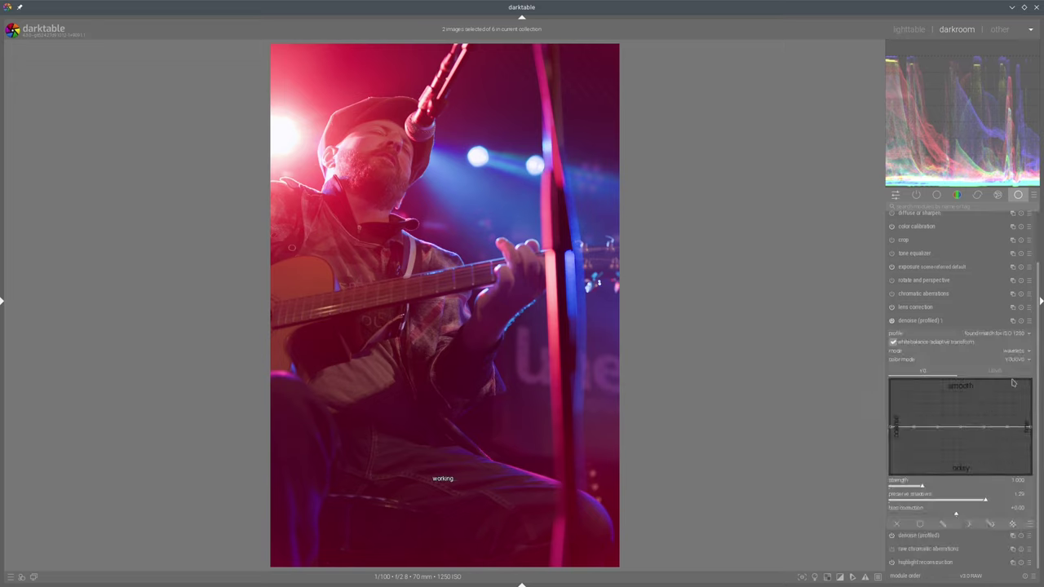
click(1020, 351)
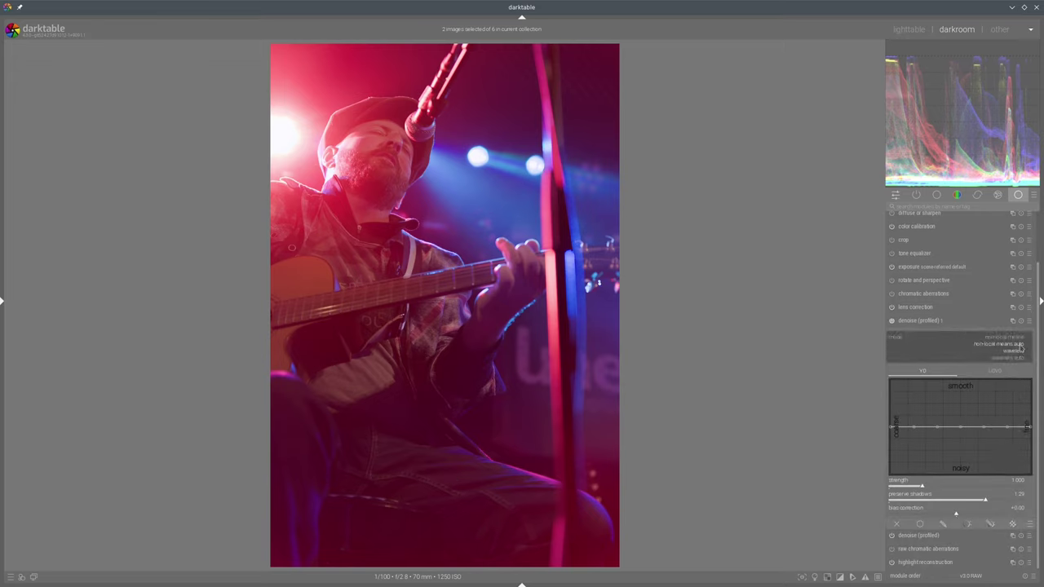
click(1015, 343)
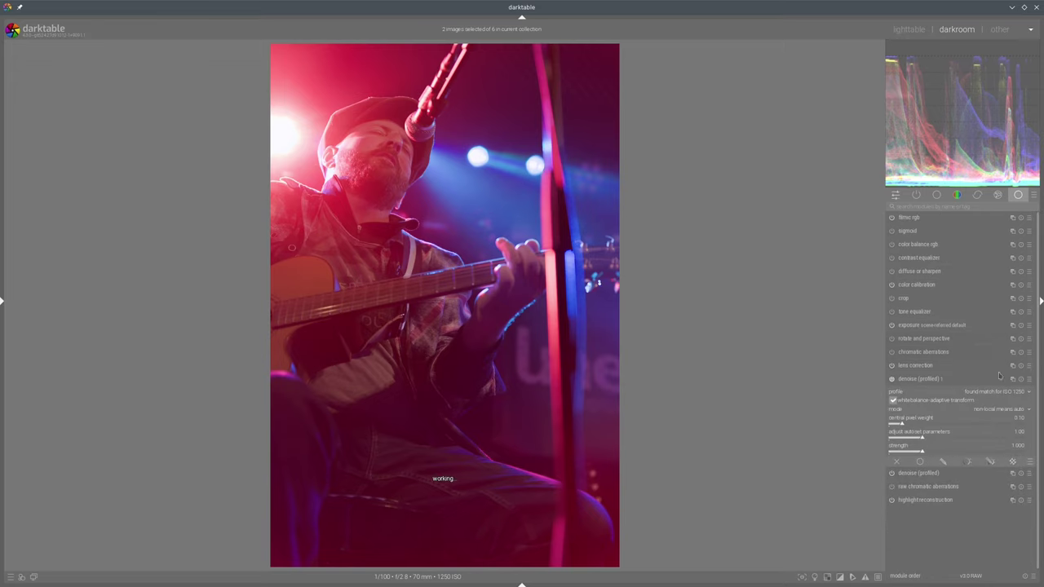
- Inspect the denoised photo up close around the face, microphone and blue stage lights
click(921, 380)
middle_click(508, 187)
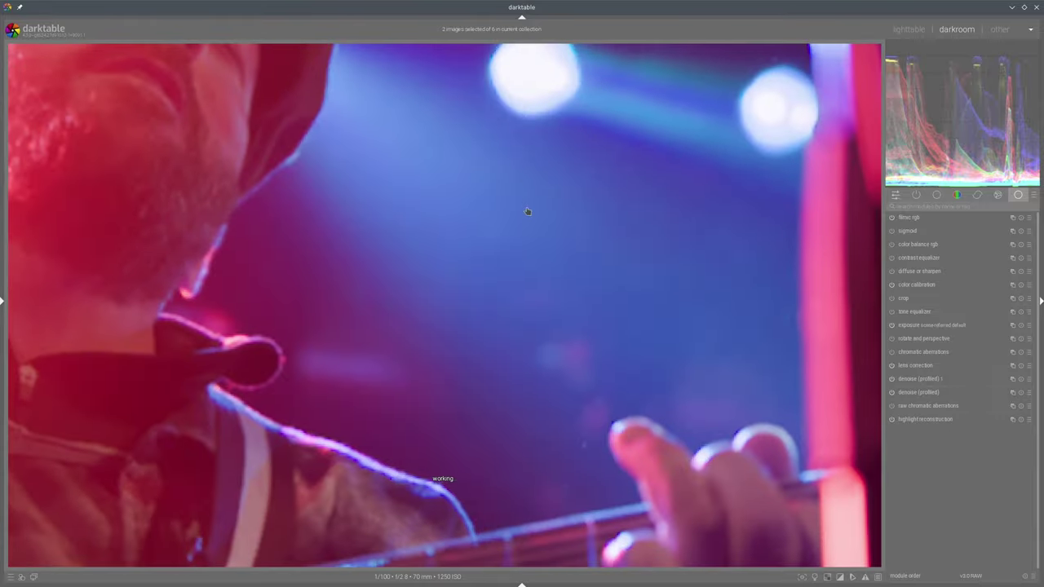
drag(524, 209, 628, 294)
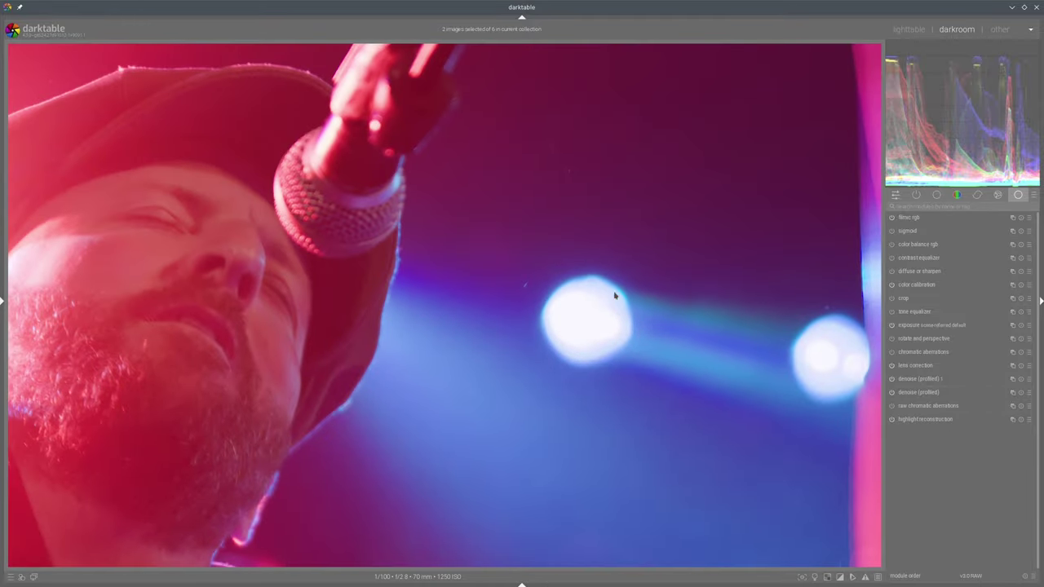
scroll(613, 294, down, 4)
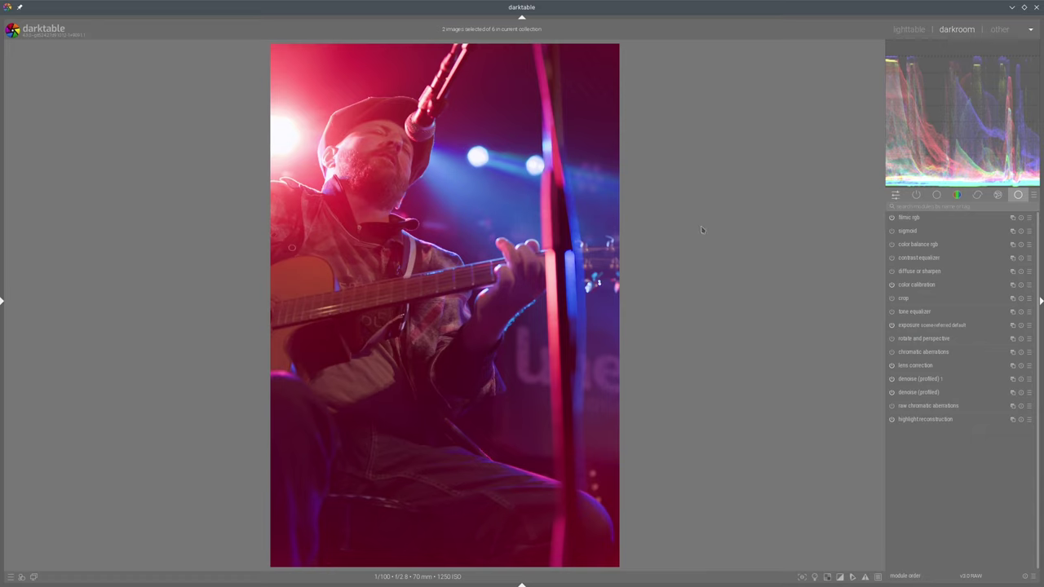
- In color balance rgb, raise the highlights brilliance to about +20% and lower the shadows brilliance to about -13%
click(919, 245)
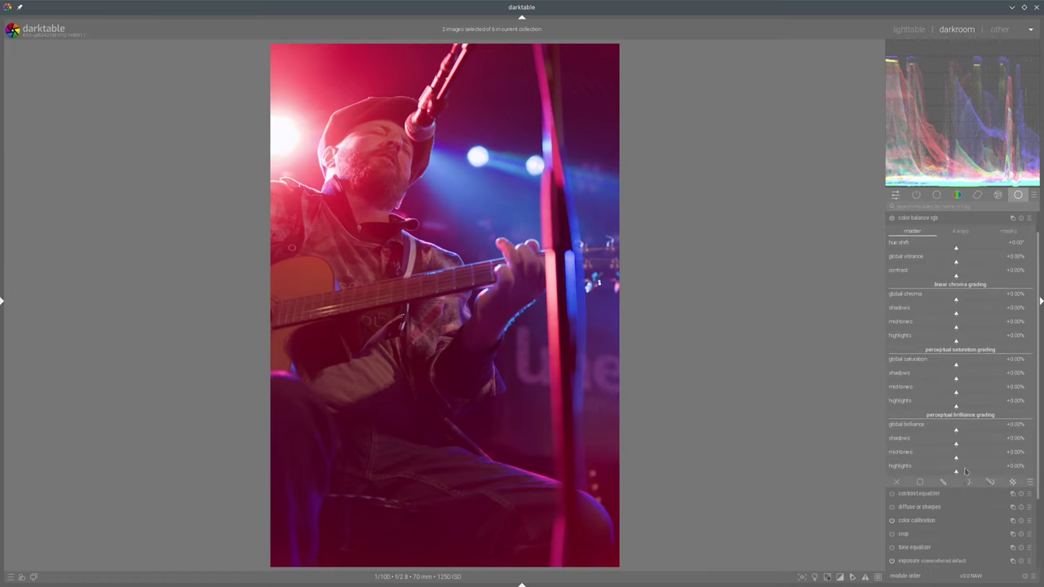
click(968, 473)
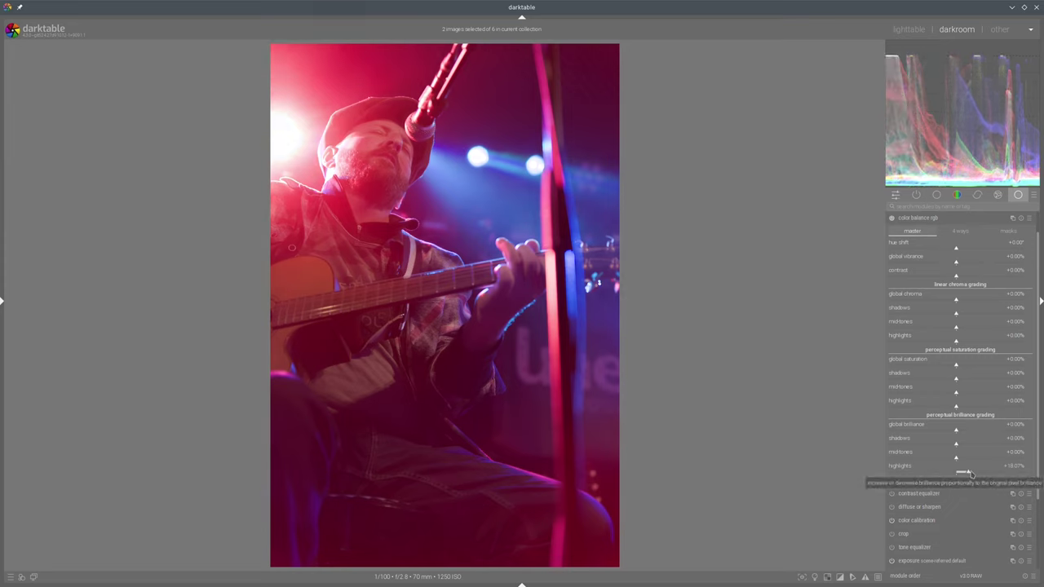
scroll(969, 474, down, 3)
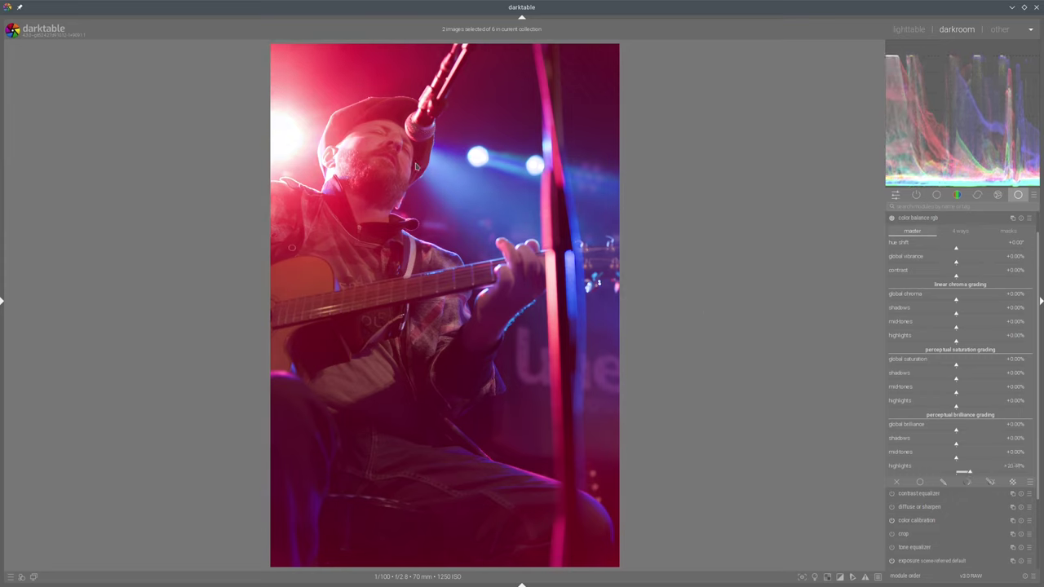
click(950, 445)
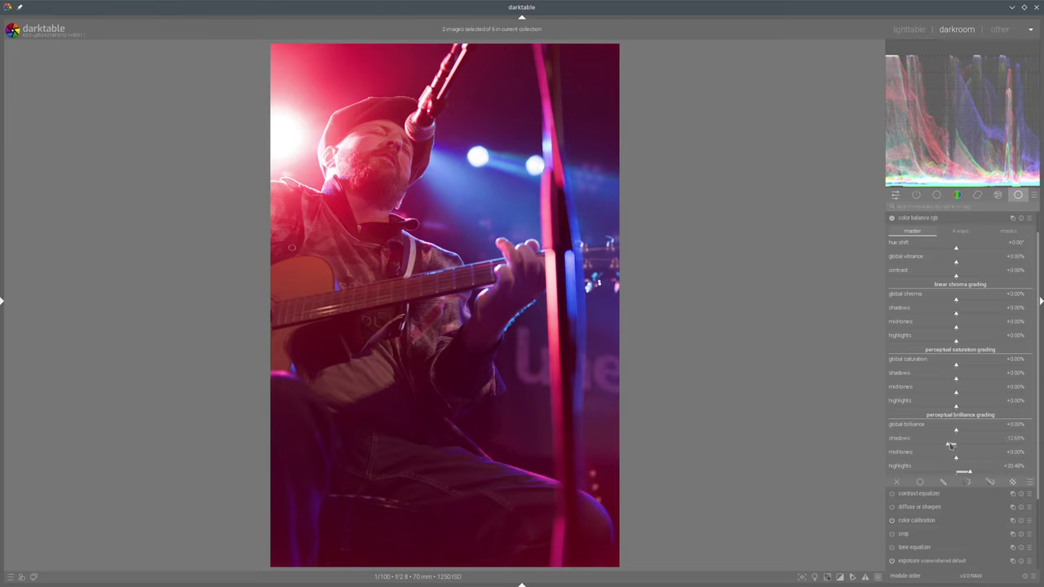
scroll(950, 445, up, 3)
click(923, 218)
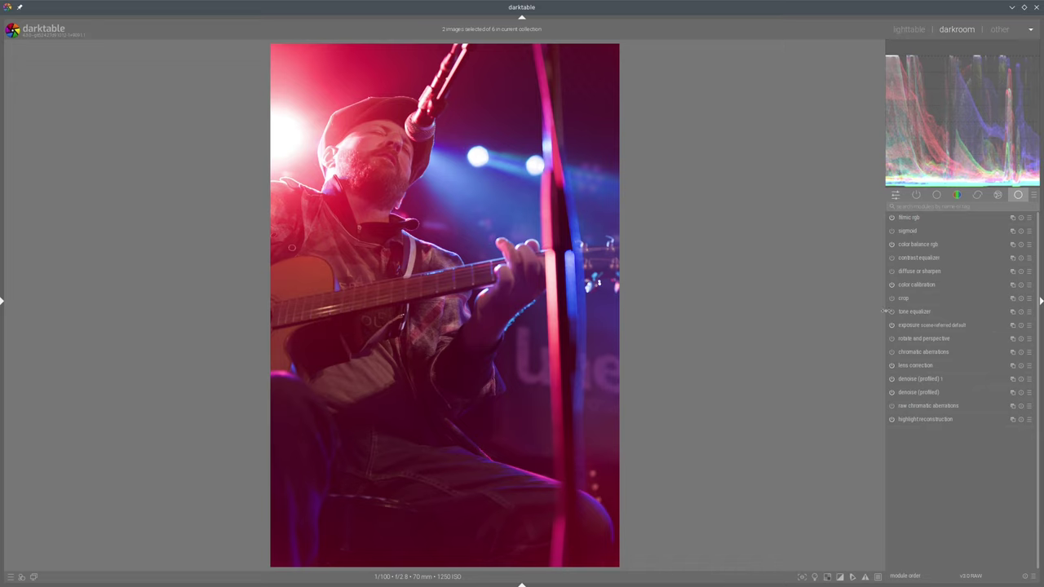
- Apply the Lin low flash preset to the tone equalizer and lower its mask exposure compensation to lift the dark areas further
click(1029, 313)
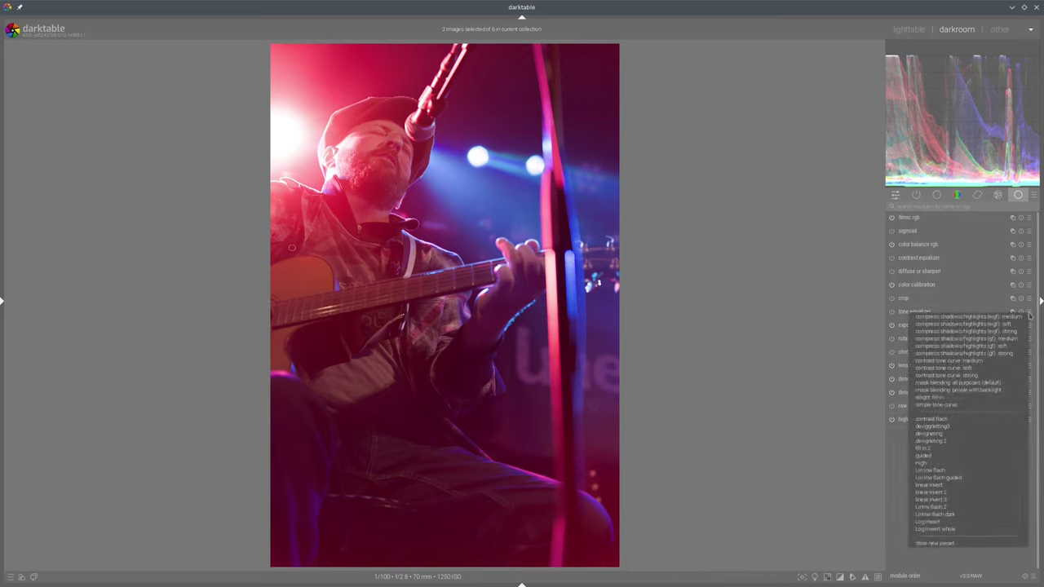
click(937, 472)
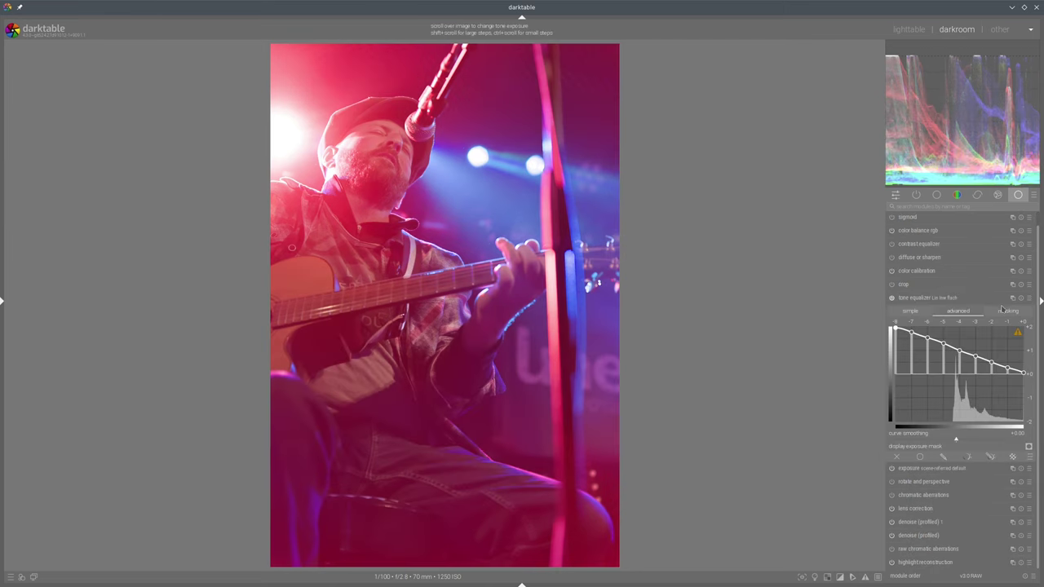
click(1007, 310)
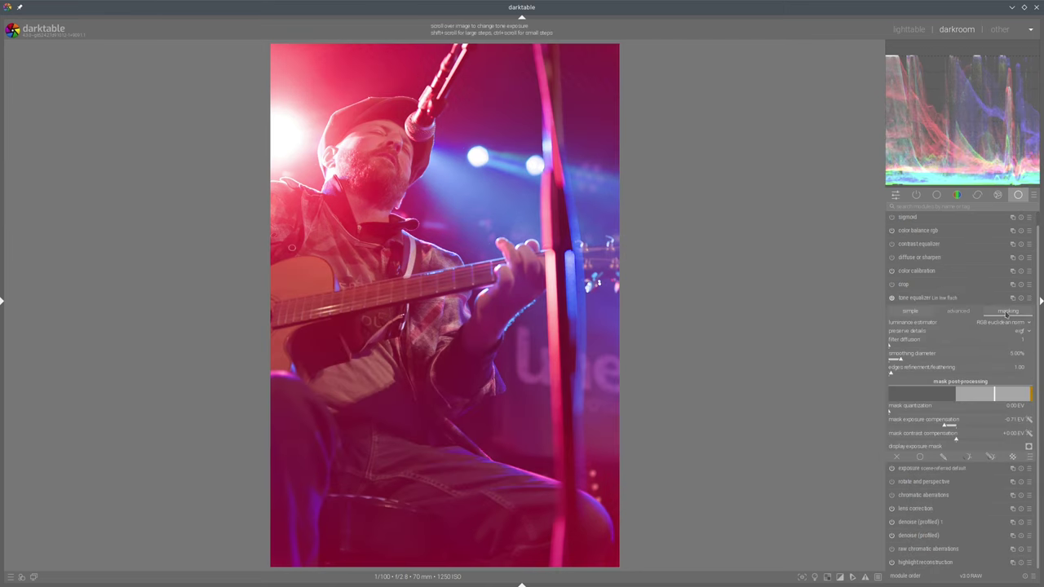
click(930, 424)
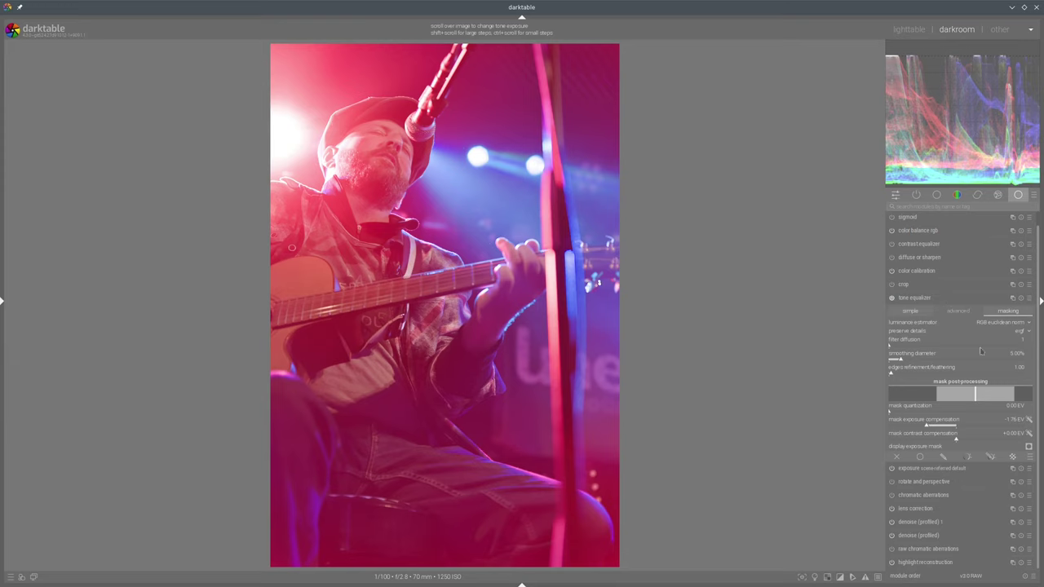
click(918, 425)
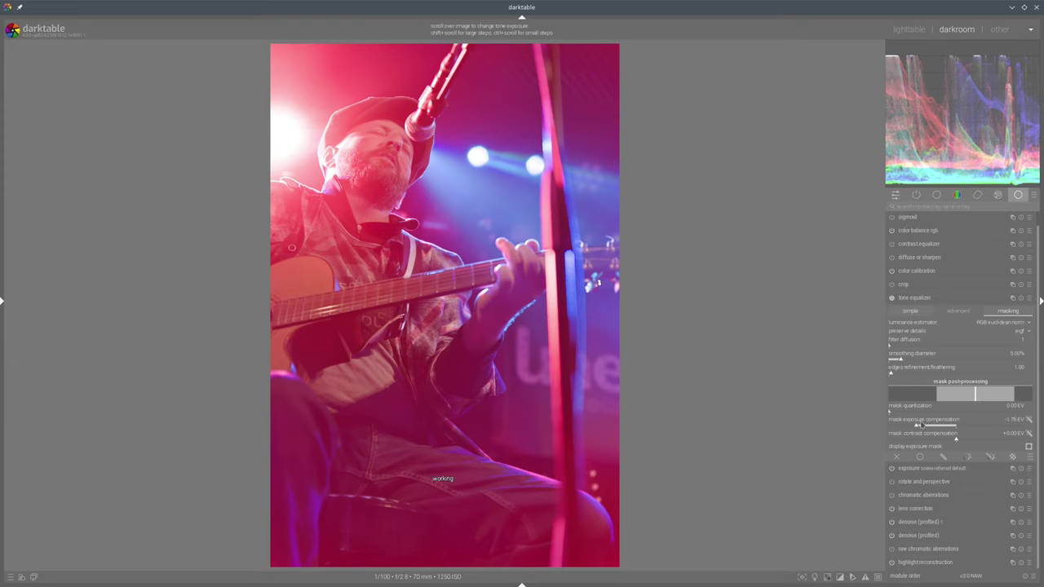
click(934, 298)
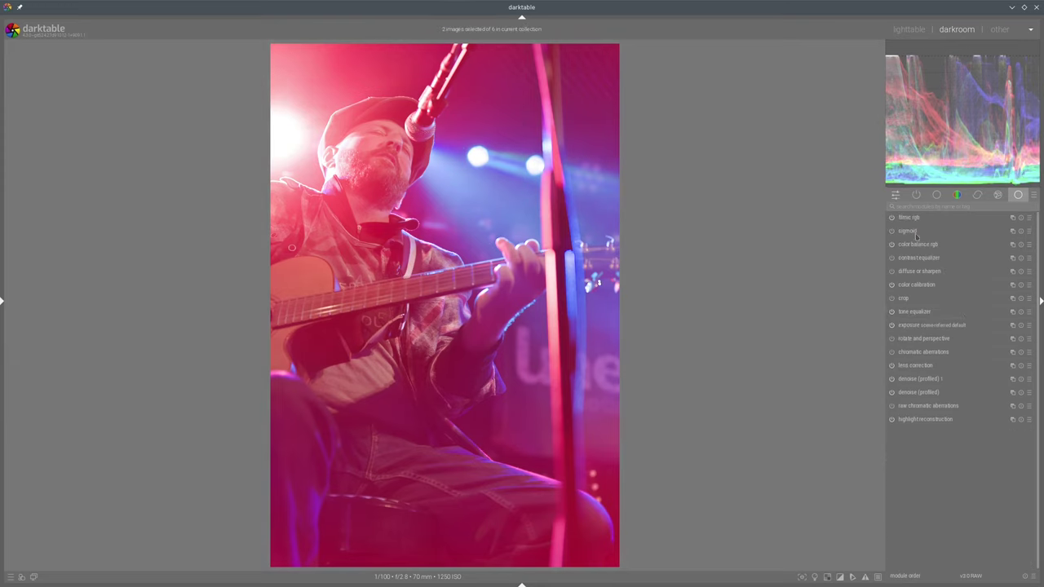
- Lower the shadows brilliance in color balance rgb to about -41%
click(901, 248)
click(937, 446)
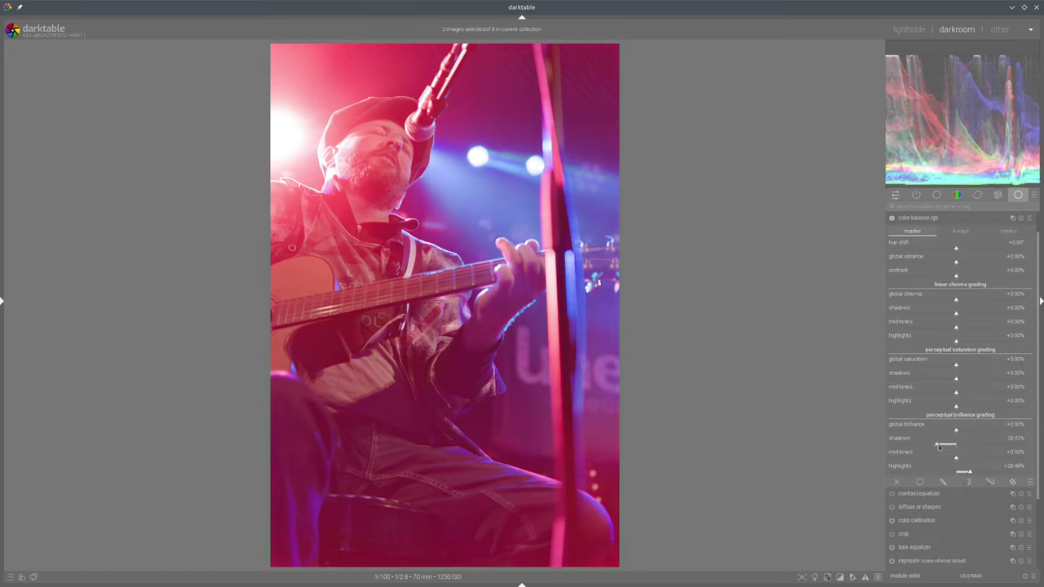
click(929, 444)
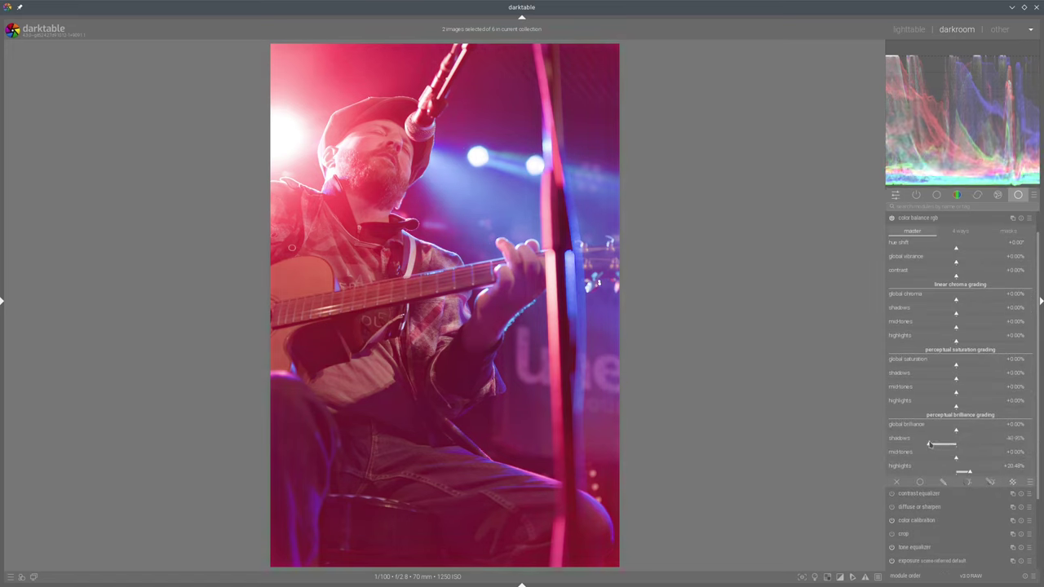
click(942, 220)
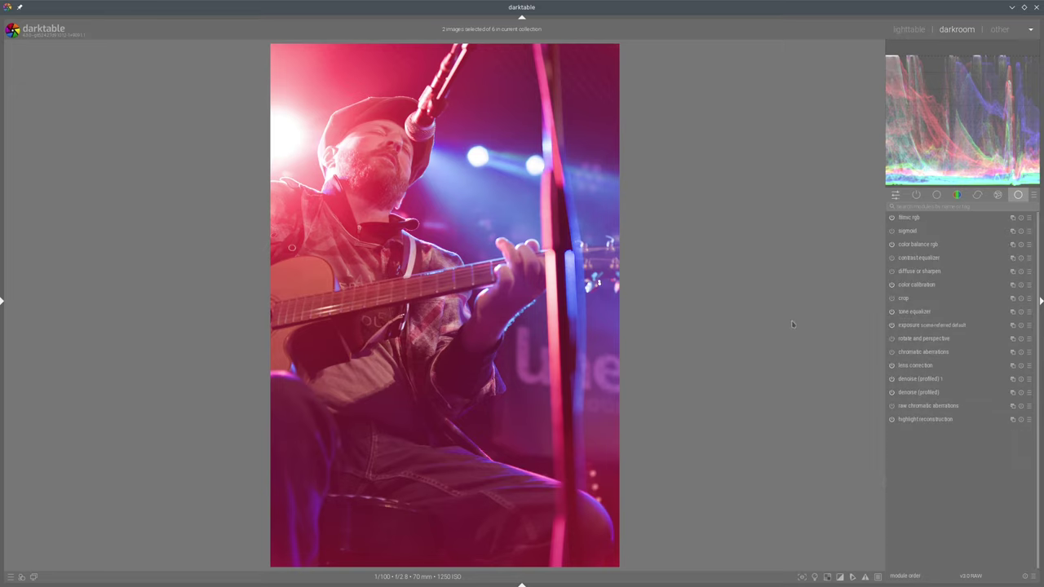
- Add a second tone equalizer instance with the all-purposes mask blending preset and auto-adjust its mask exposure compensation
click(1009, 312)
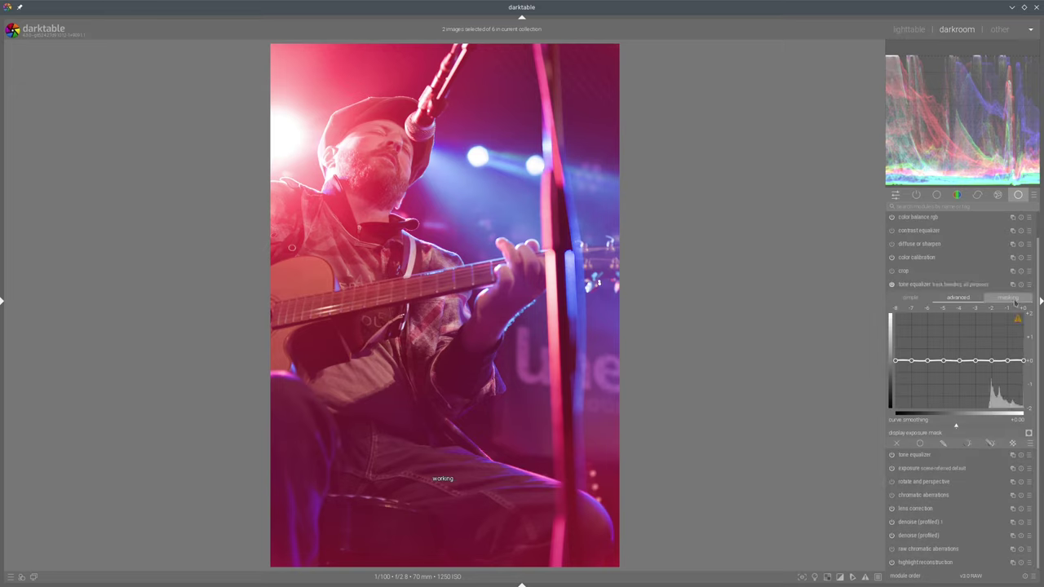
click(1011, 299)
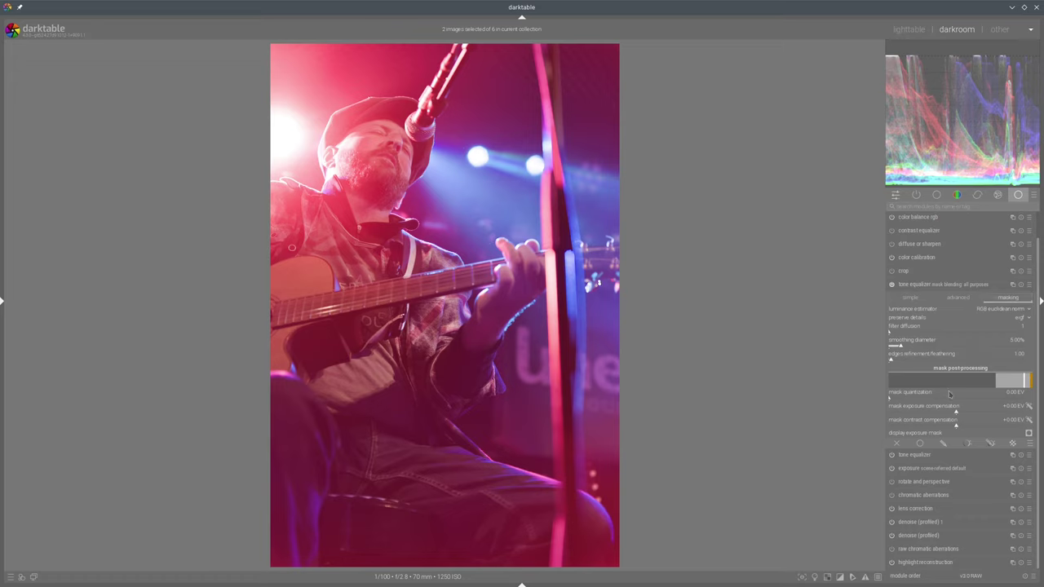
click(1029, 406)
click(962, 297)
click(1008, 298)
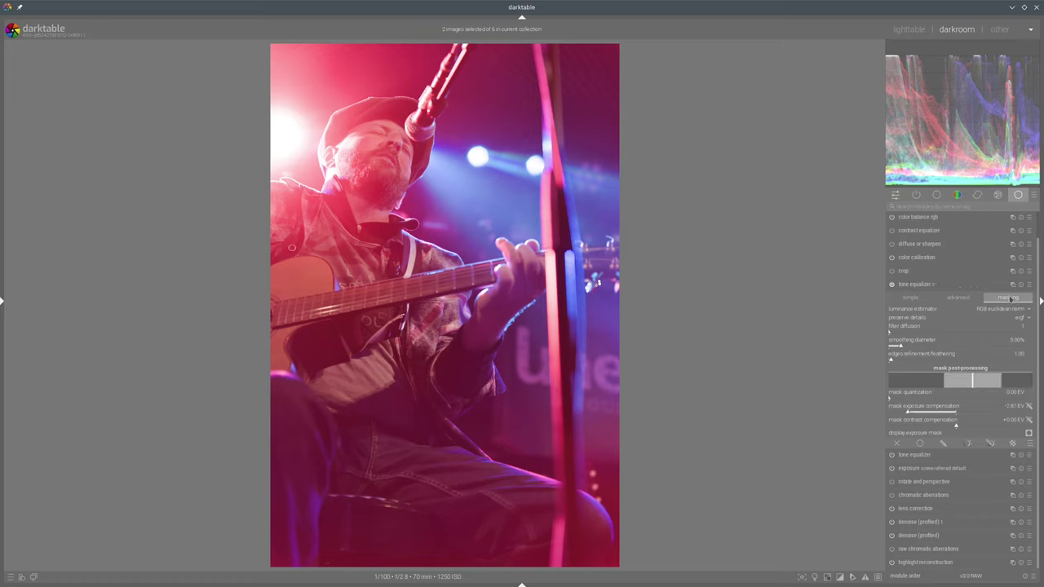
- Pull down the second tone equalizer's curve at the brightest tones, reaching about -1 EV at the 0 EV node
click(963, 298)
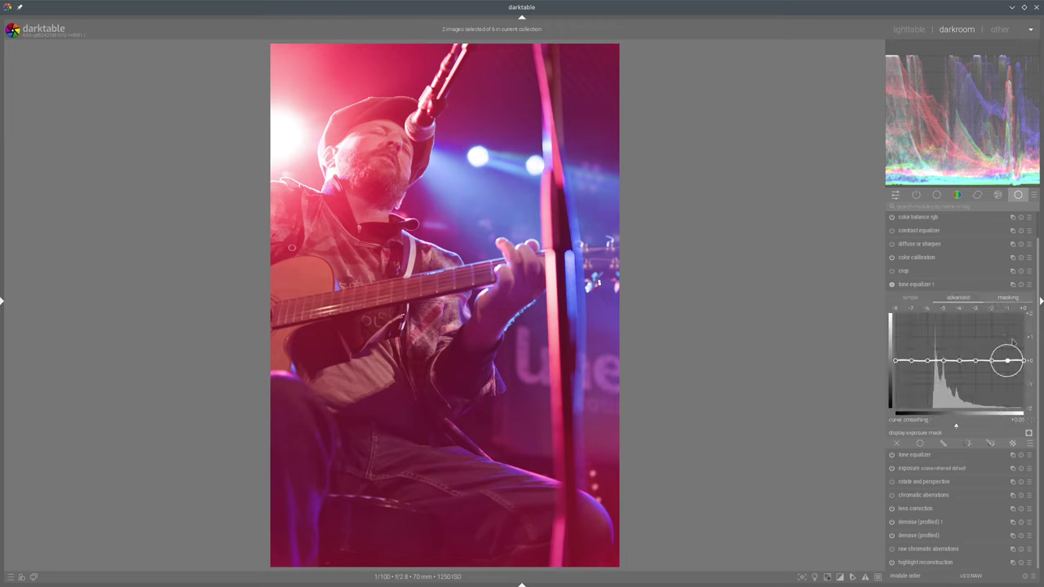
drag(1005, 356, 1017, 377)
drag(1019, 358, 1018, 373)
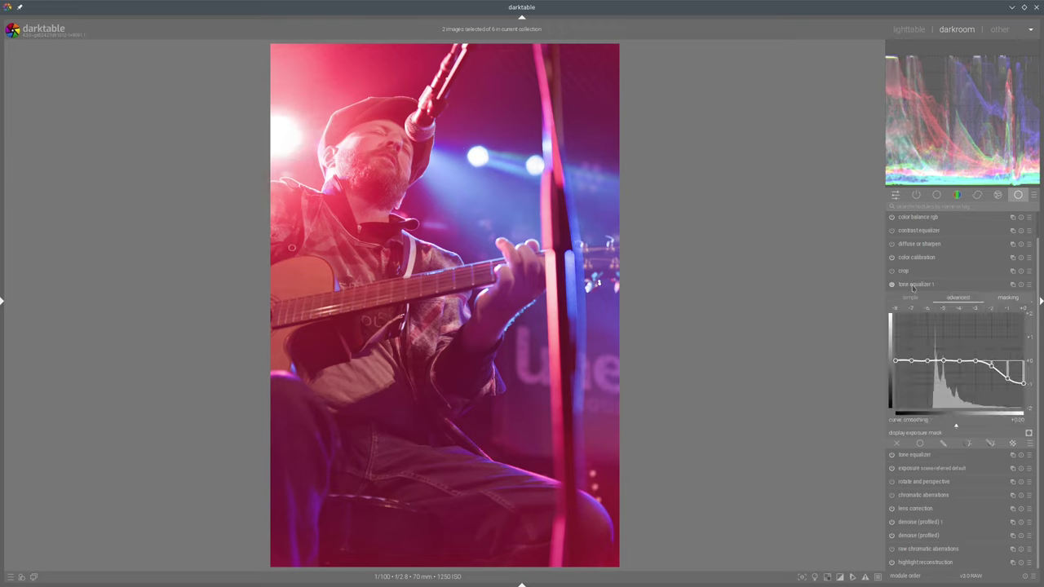
click(914, 285)
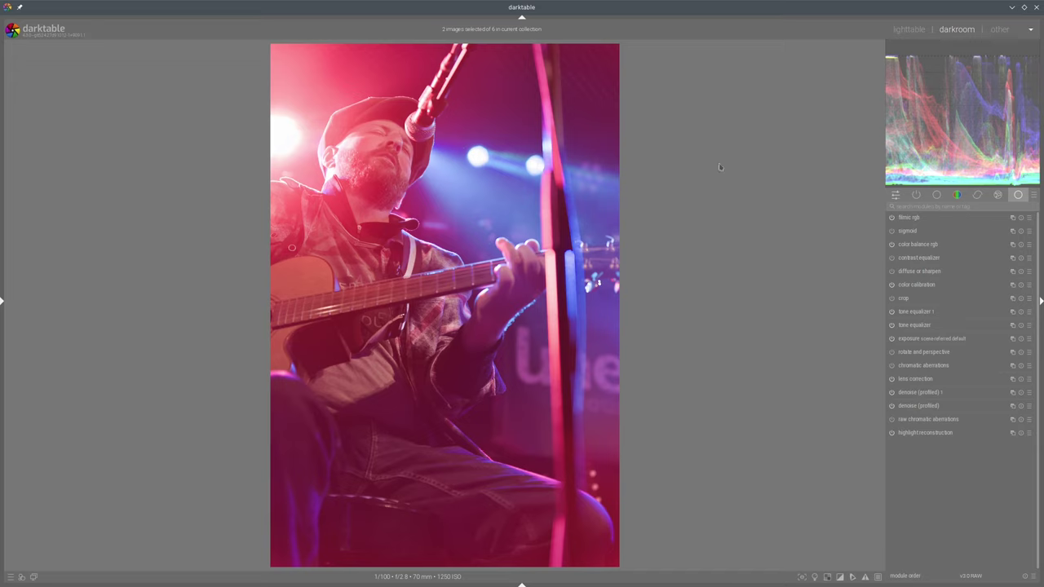
- Apply the clarity2 preset to diffuse or sharpen, and add a second instance with the sharpen demosaicing (AA filter) preset
click(1028, 271)
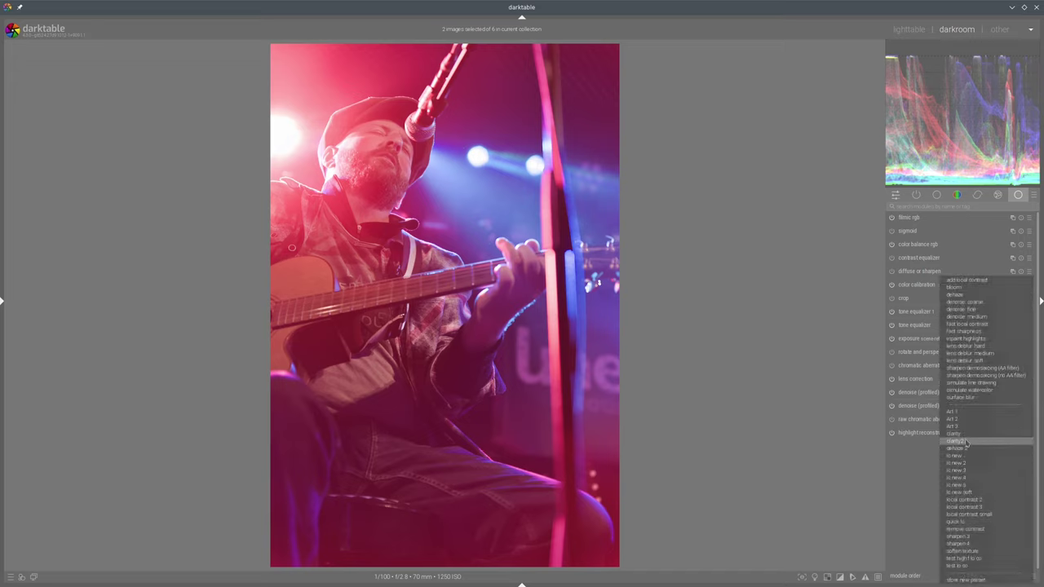
click(966, 441)
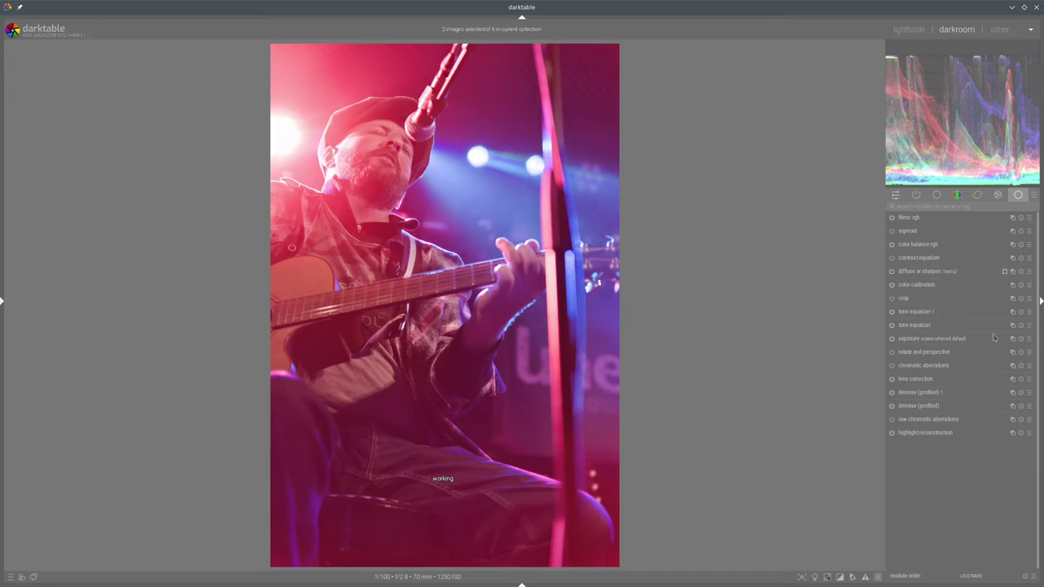
ctrl+click(1012, 272)
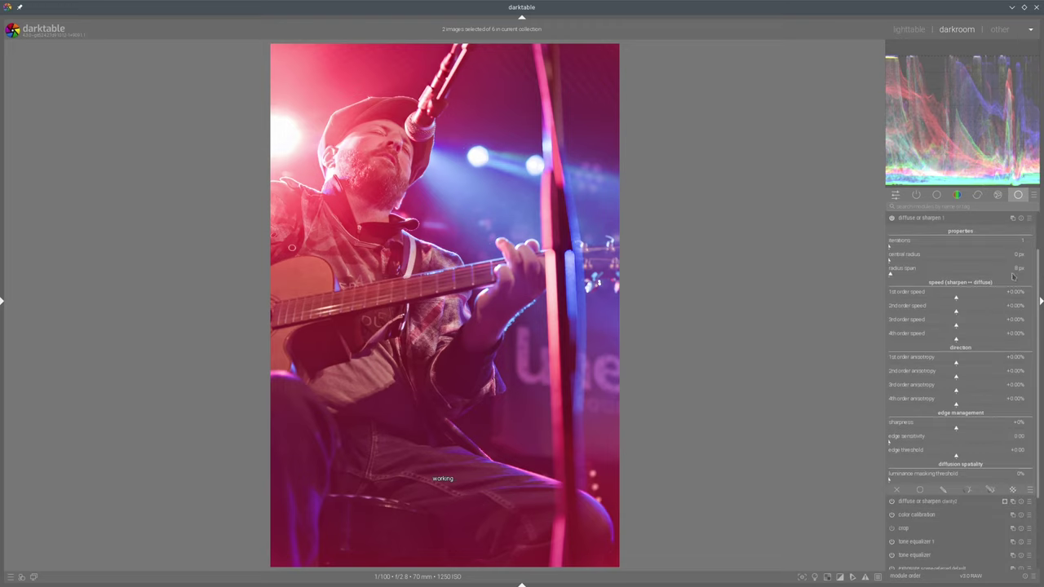
click(1028, 217)
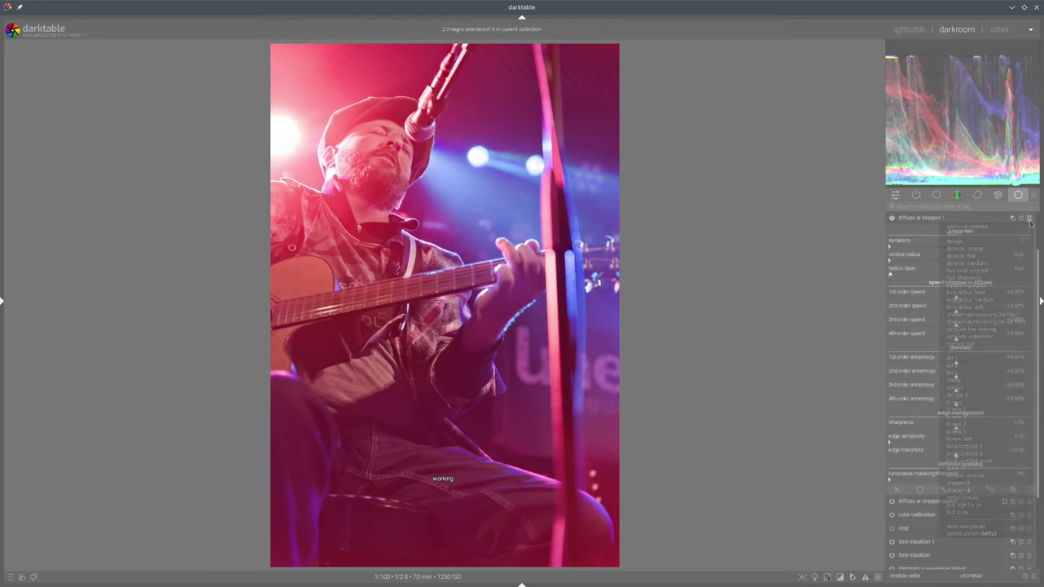
click(981, 314)
click(930, 218)
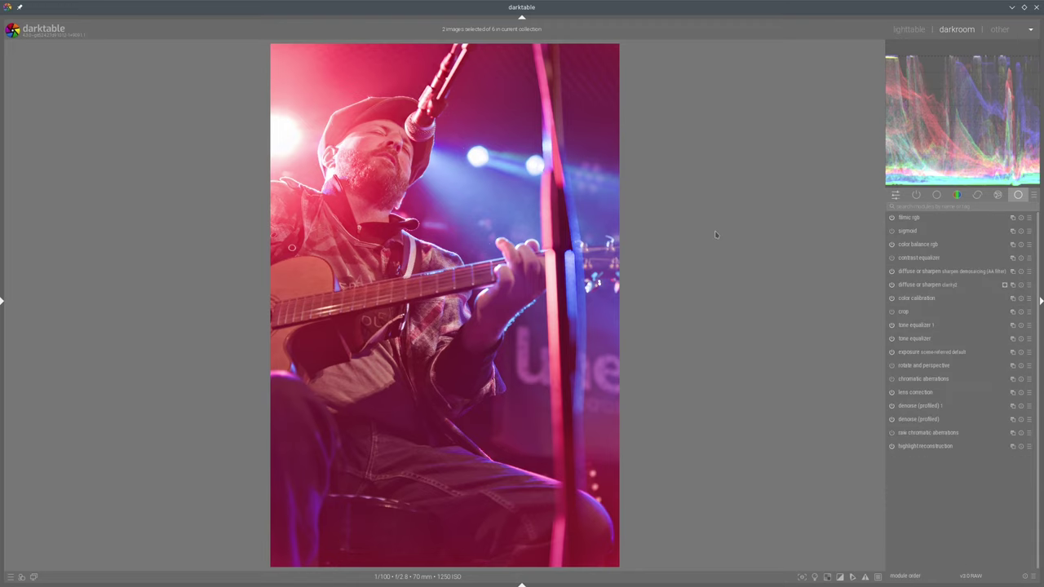
- Check the photo in color assessment mode, and set color balance rgb's global vibrance to about +23%, shadows brilliance to -50% and highlights brilliance to about +20%
click(813, 576)
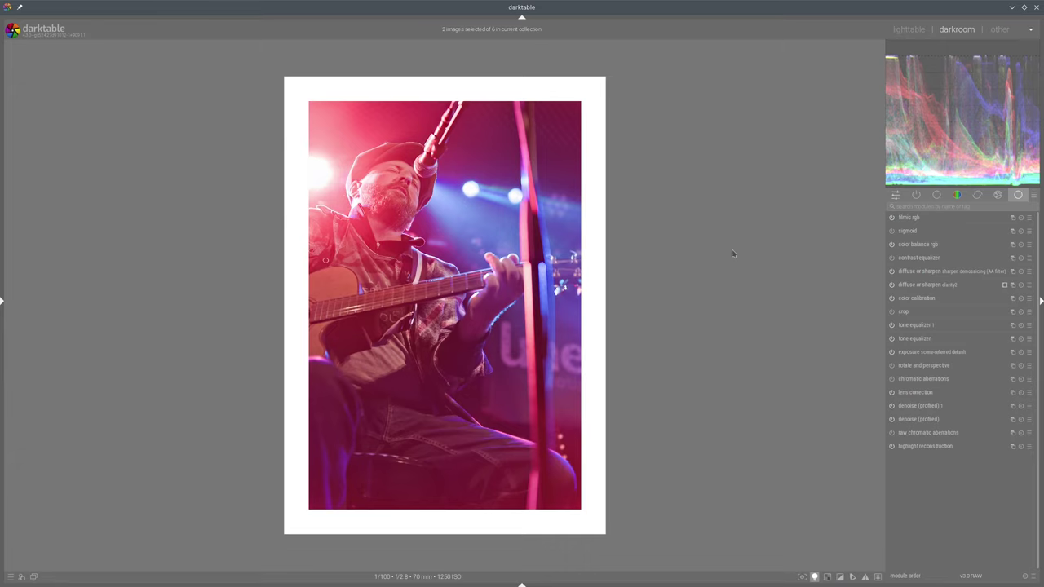
click(814, 577)
click(930, 245)
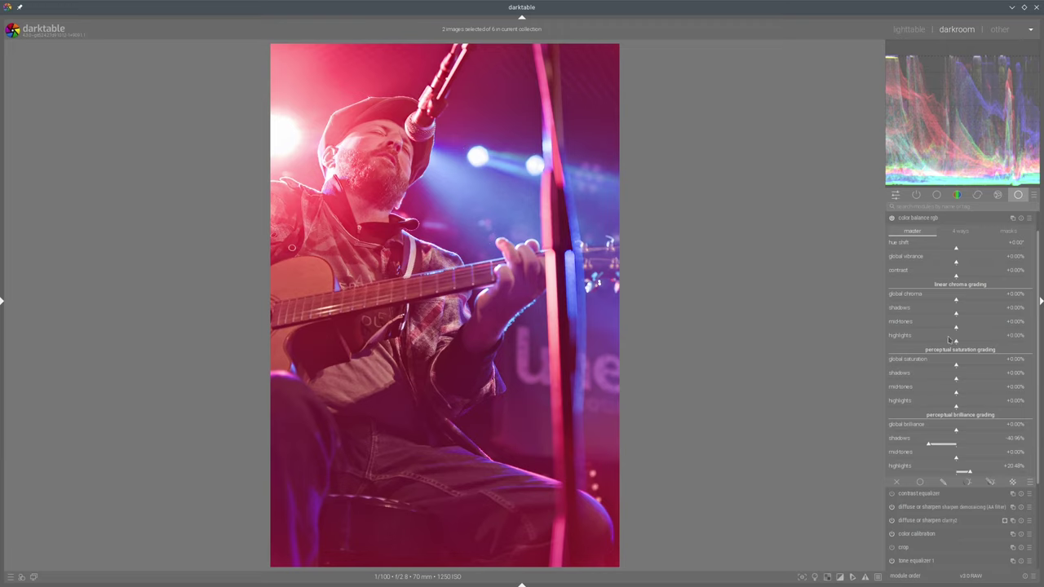
click(988, 264)
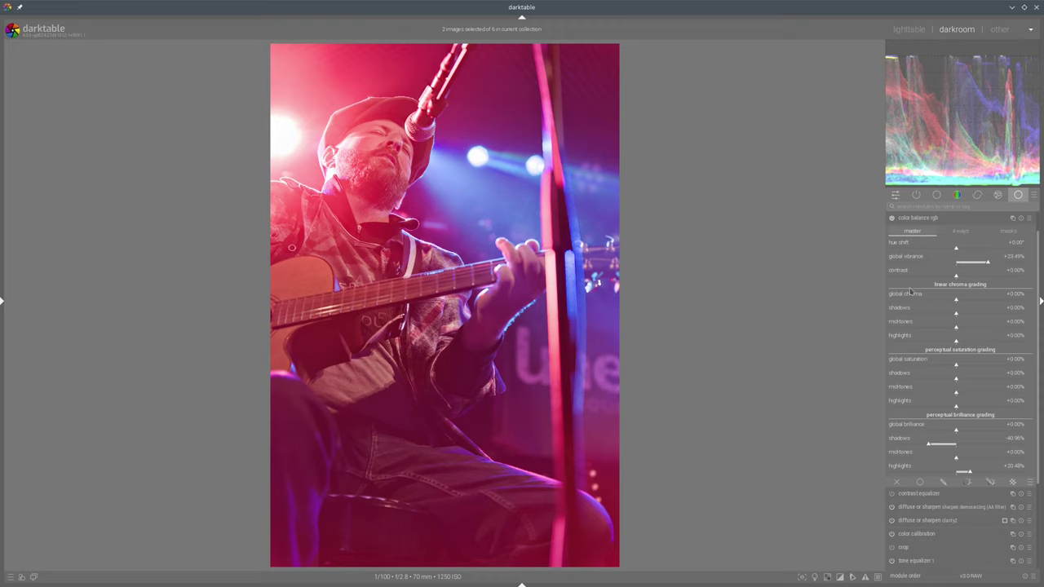
mouse_move(941, 443)
mouse_down()
mouse_move(914, 446)
mouse_move(927, 444)
mouse_up()
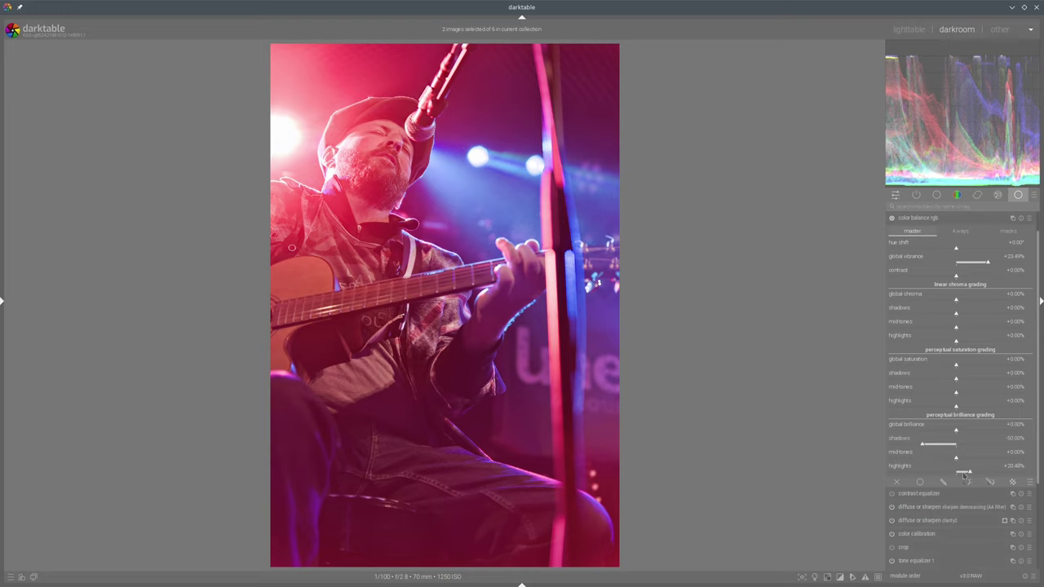
scroll(969, 472, down, 2)
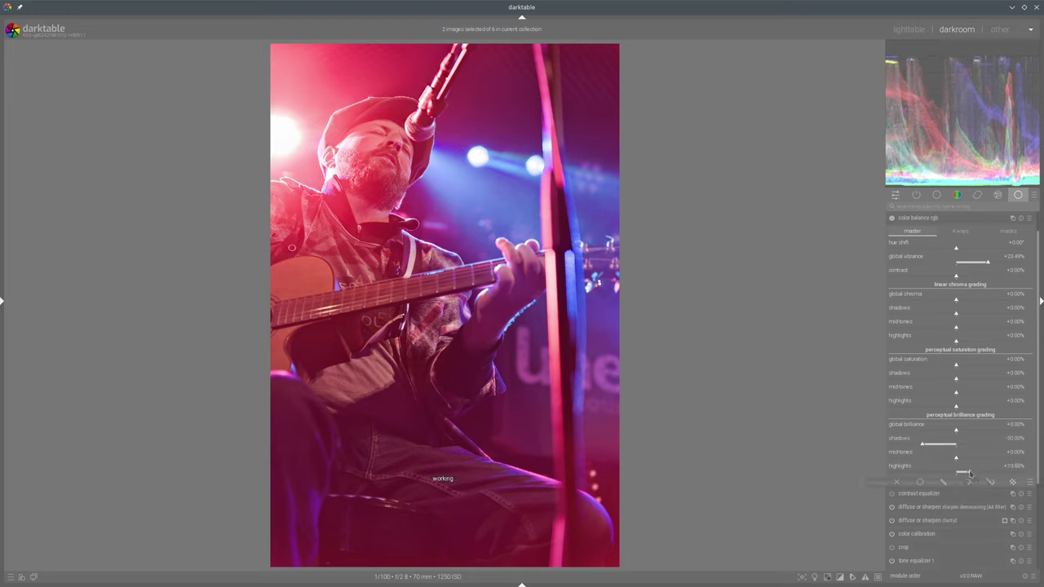
click(918, 218)
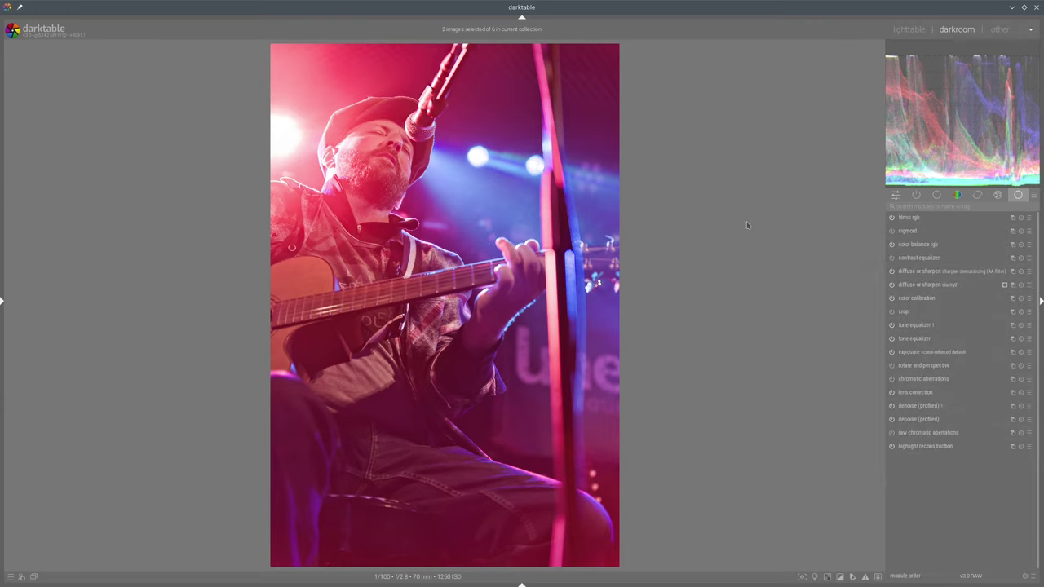
- Add a second color balance rgb instance with a drawn and parametric mask, and brush its mask over the guitarist's face
ctrl+click(1012, 244)
click(990, 482)
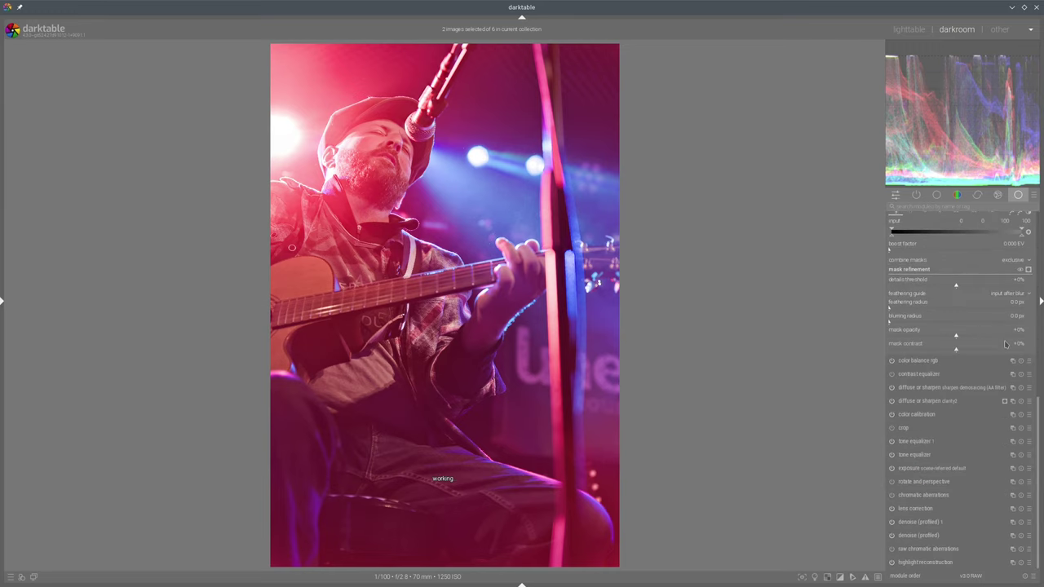
scroll(991, 307, up, 5)
scroll(993, 327, up, 2)
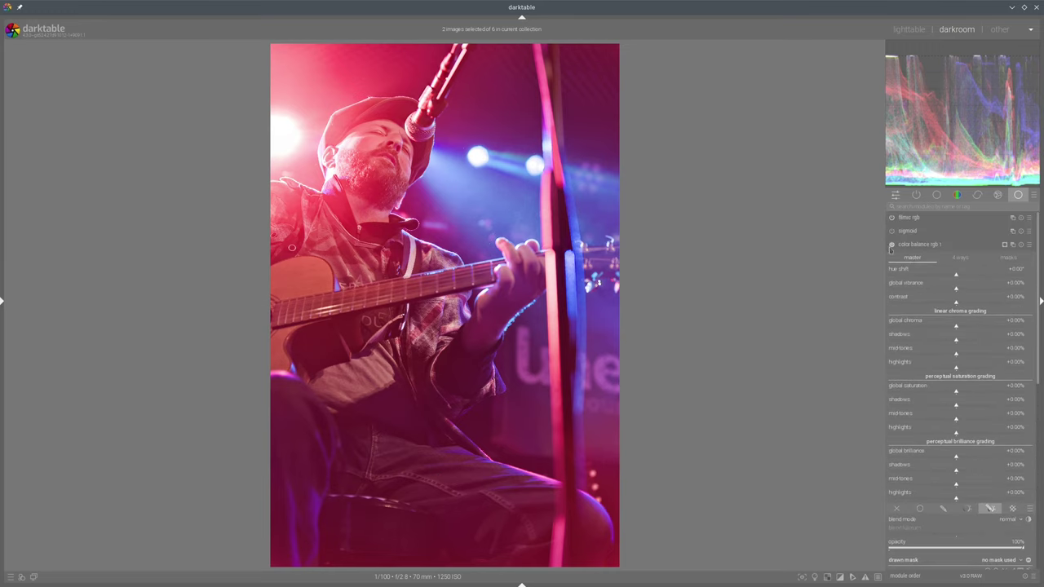
scroll(996, 361, down, 10)
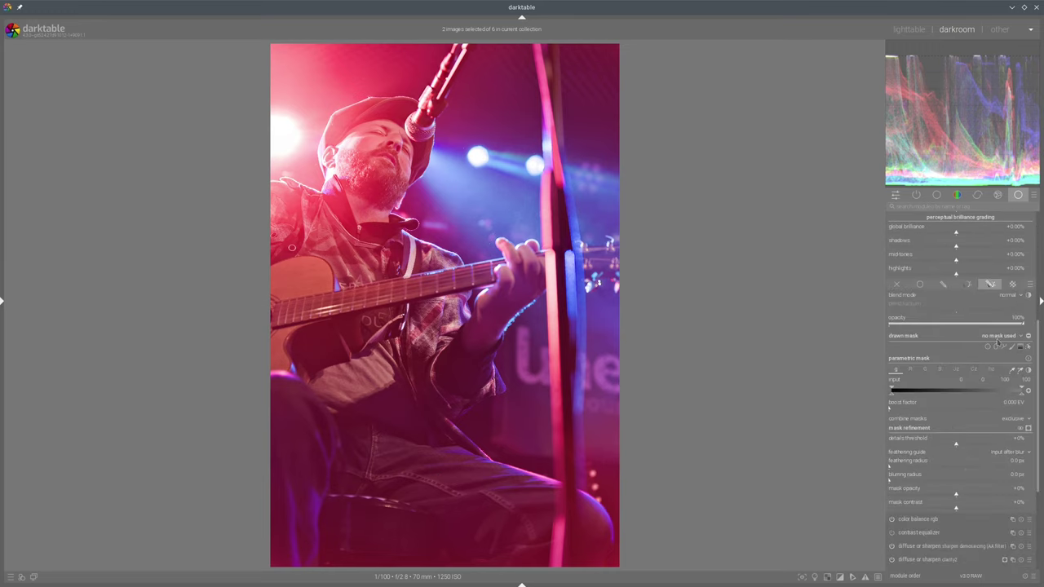
click(1012, 347)
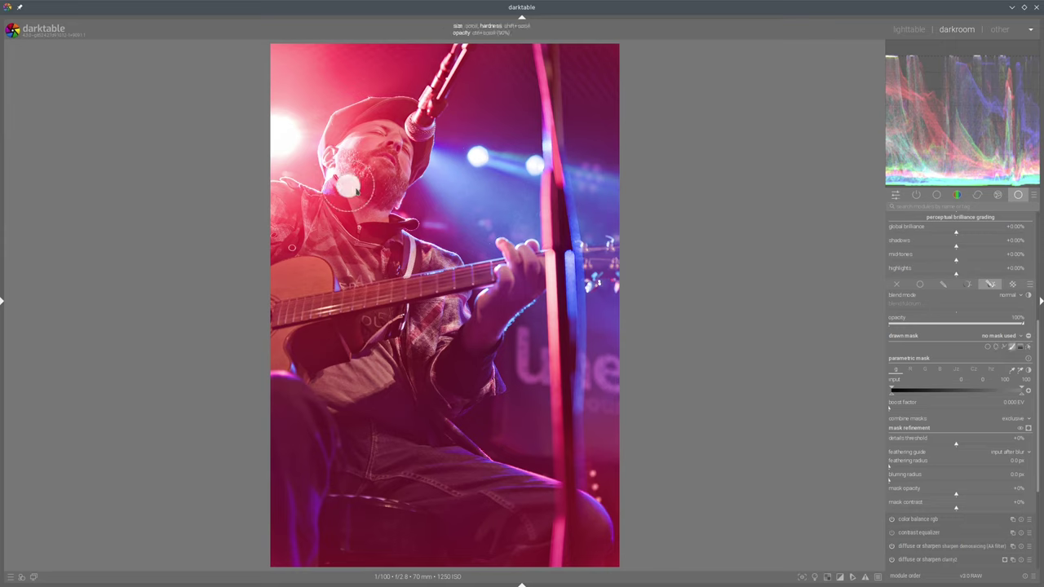
mouse_move(376, 173)
mouse_down()
mouse_move(395, 147)
mouse_move(395, 166)
mouse_move(388, 197)
mouse_move(367, 209)
mouse_move(362, 190)
mouse_move(379, 192)
mouse_move(393, 159)
mouse_up()
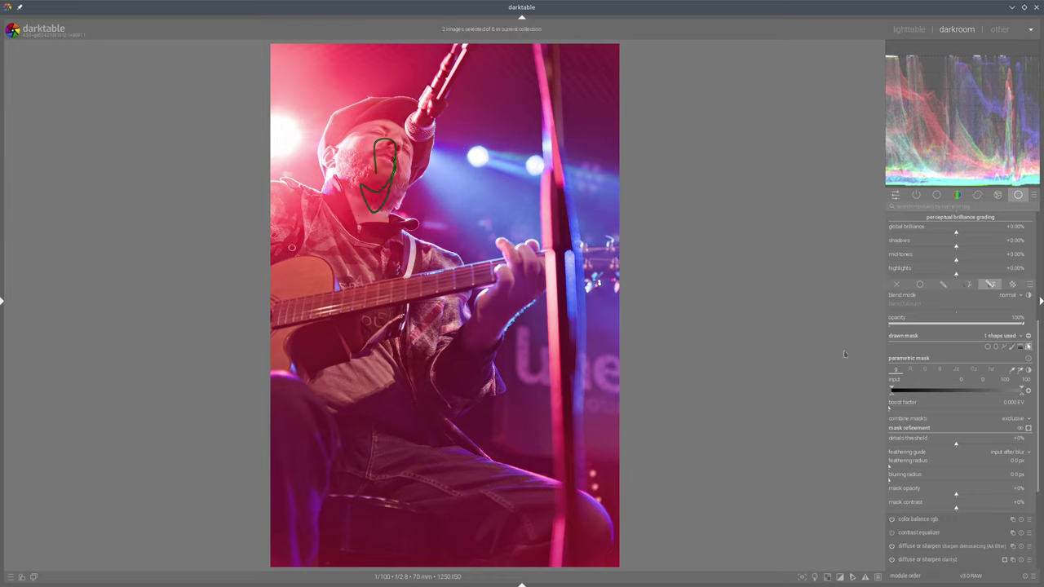
- Refine the face mask with a feathering radius of about 66 px and +18% mask contrast, nudging the brush path's nodes while previewing it
click(913, 468)
click(968, 509)
click(1028, 428)
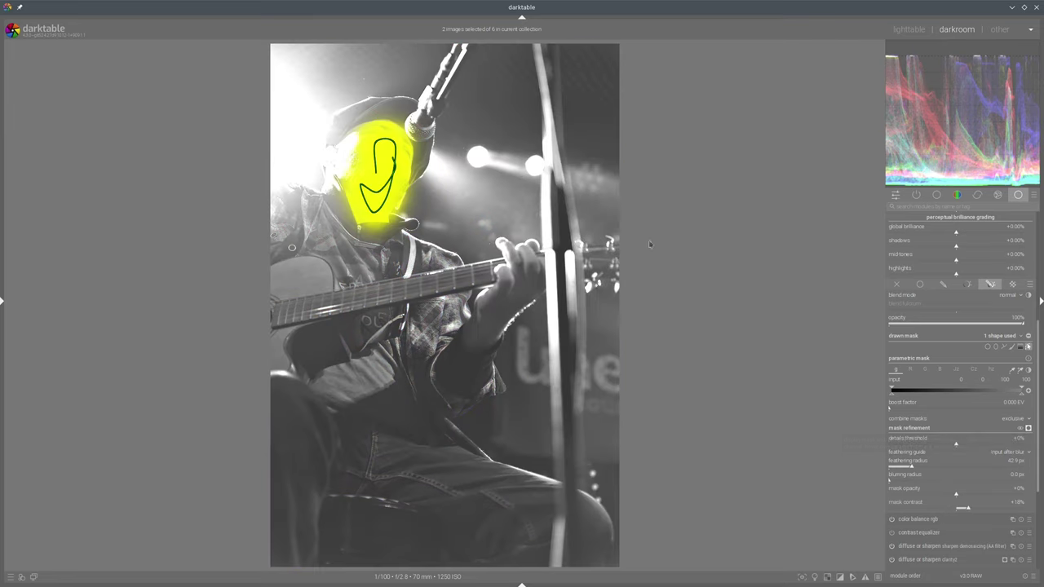
drag(376, 214, 376, 208)
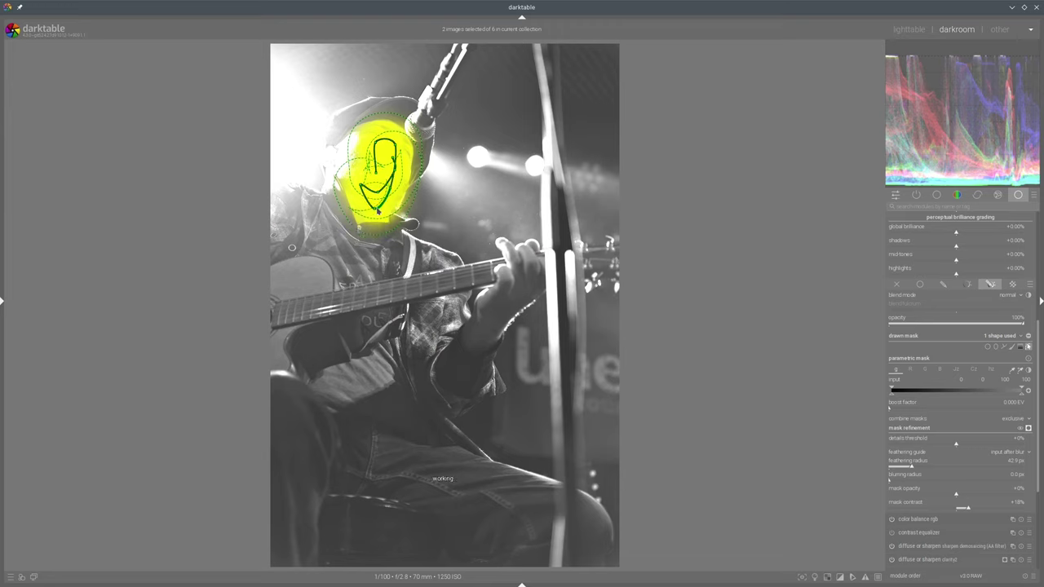
drag(375, 147, 386, 145)
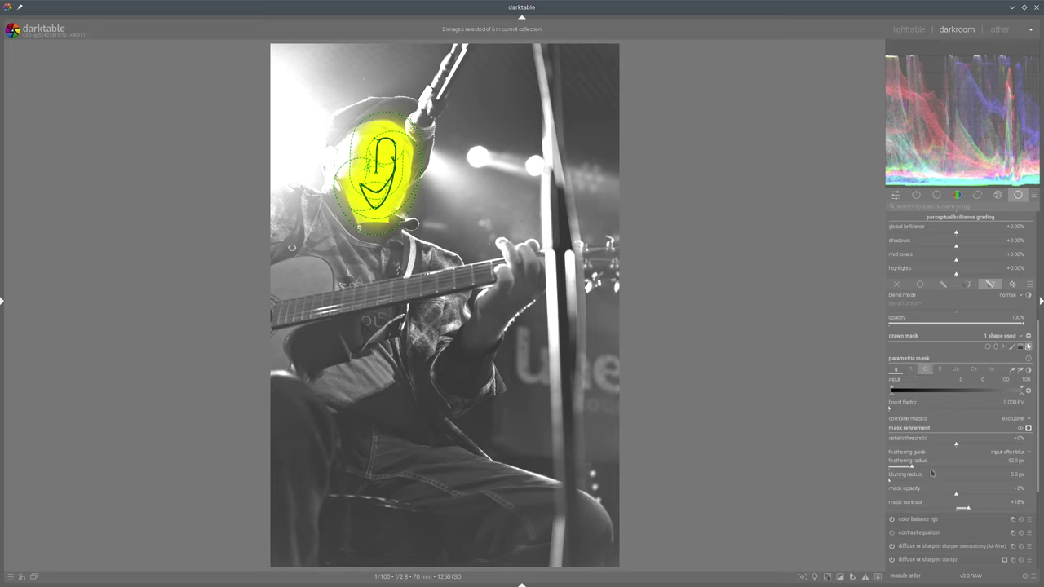
click(930, 466)
click(925, 468)
click(1028, 428)
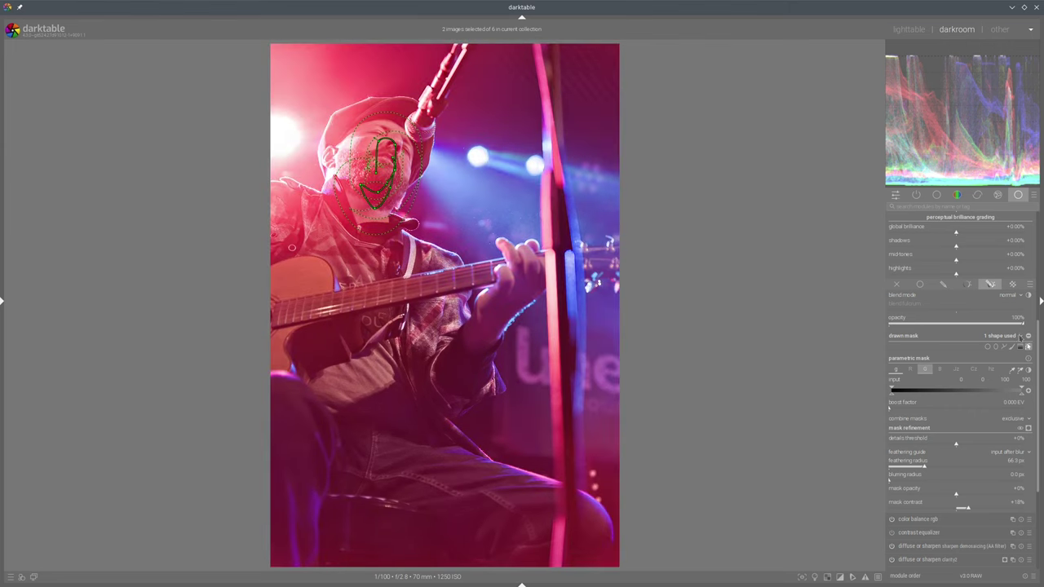
- Within the face mask, set shadows brilliance to about -20% and raise highlights brilliance
click(1027, 346)
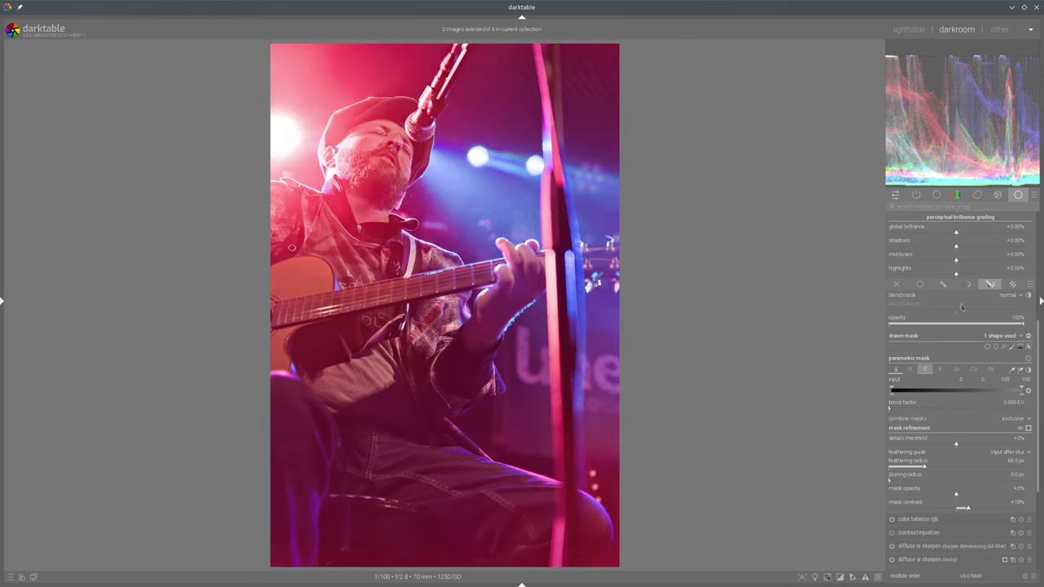
scroll(972, 298, up, 3)
scroll(973, 298, up, 2)
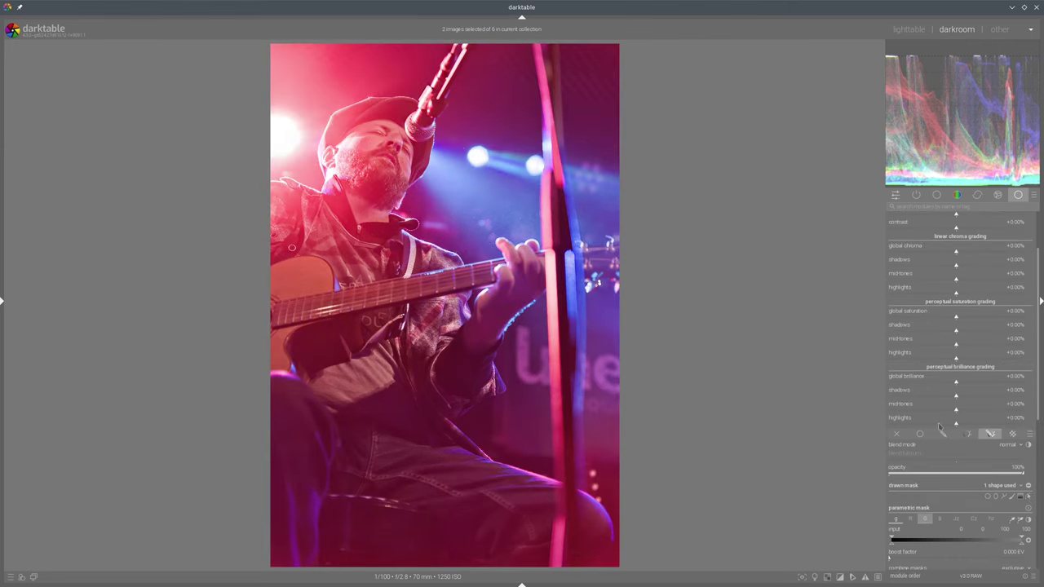
click(969, 425)
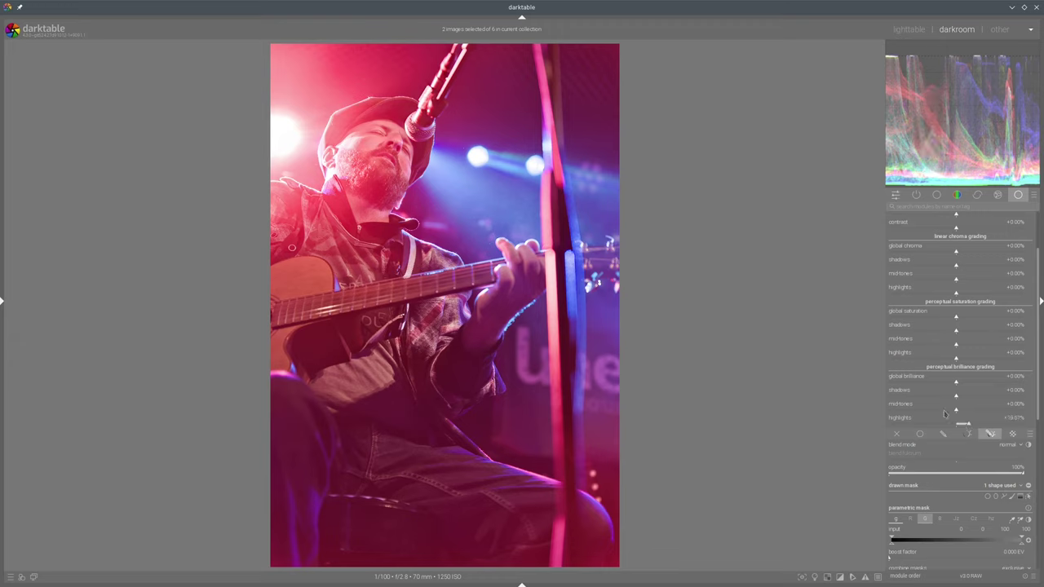
click(940, 397)
click(943, 397)
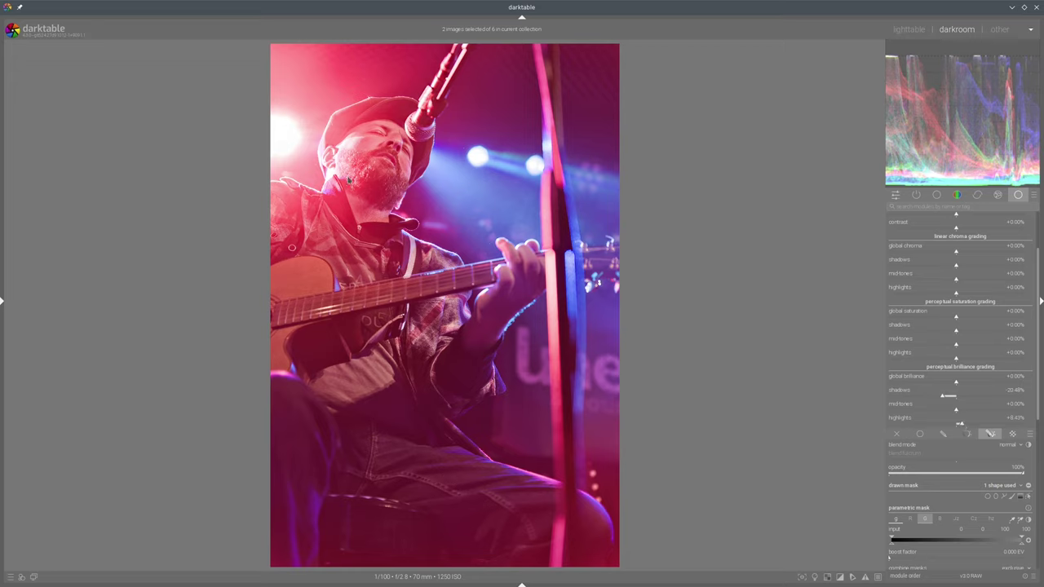
click(968, 425)
scroll(962, 314, up, 2)
click(942, 245)
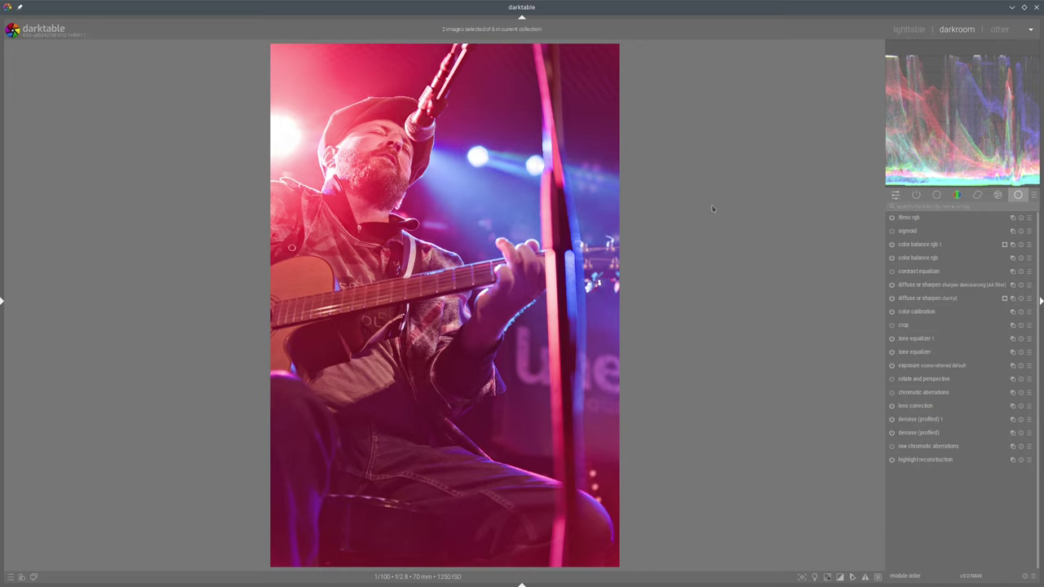
- Check the photo in color assessment mode and compare it with the other version side by side in lighttable
click(814, 576)
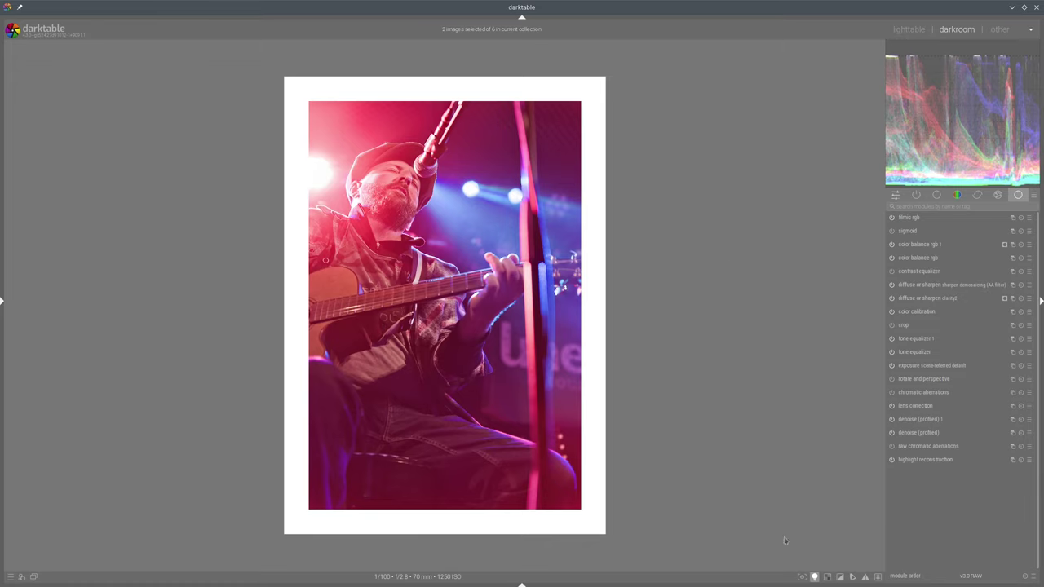
click(814, 577)
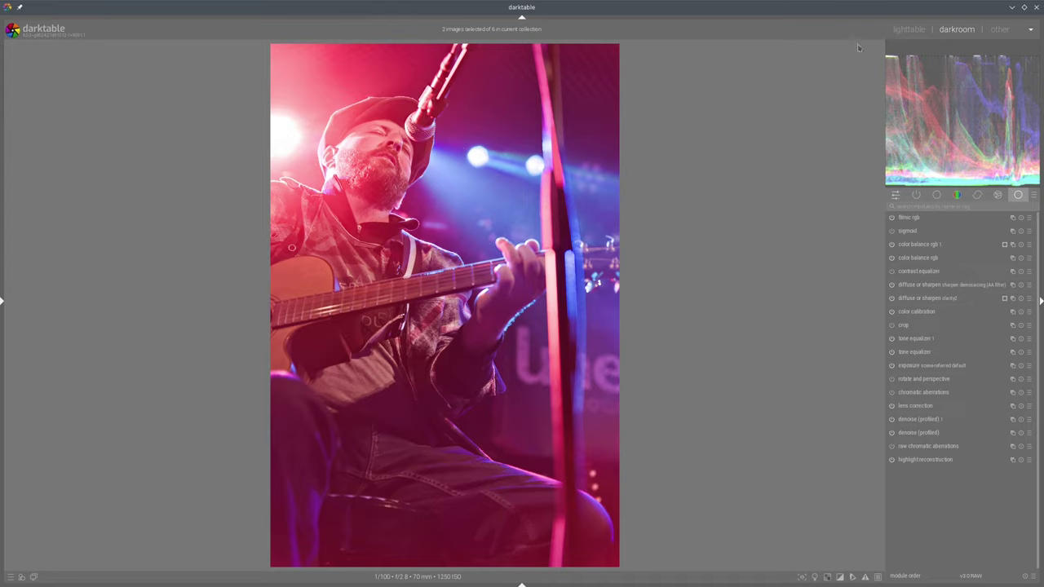
click(909, 30)
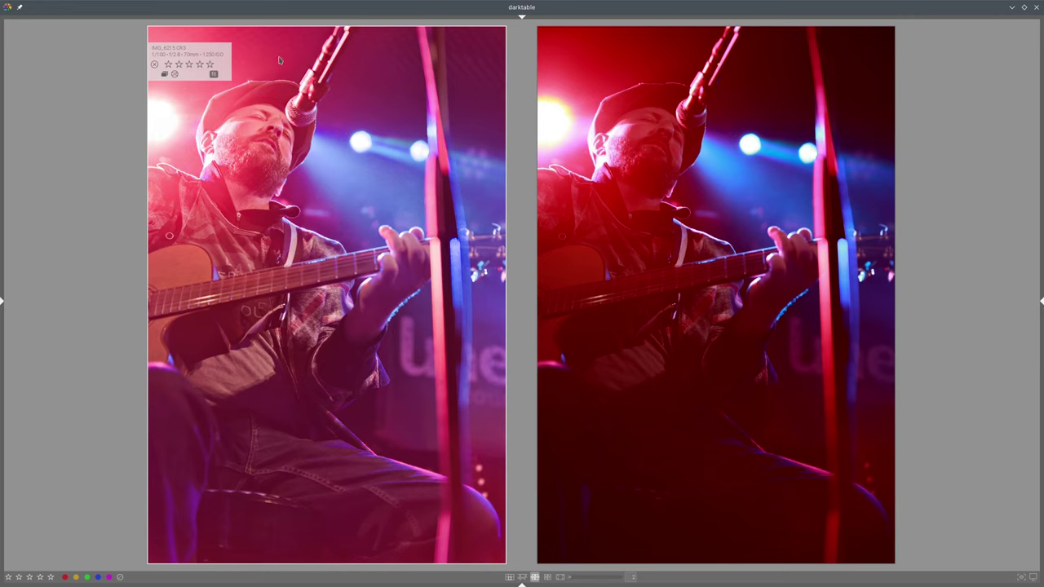
mouse_move(282, 39)
mouse_down()
mouse_move(187, 151)
mouse_move(391, 81)
mouse_move(227, 39)
mouse_up()
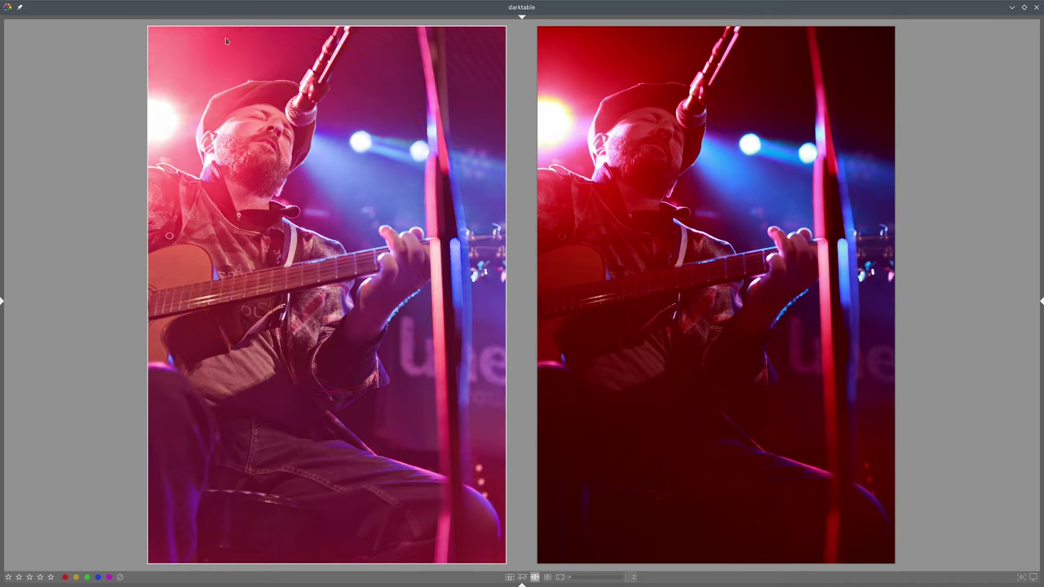
mouse_move(243, 33)
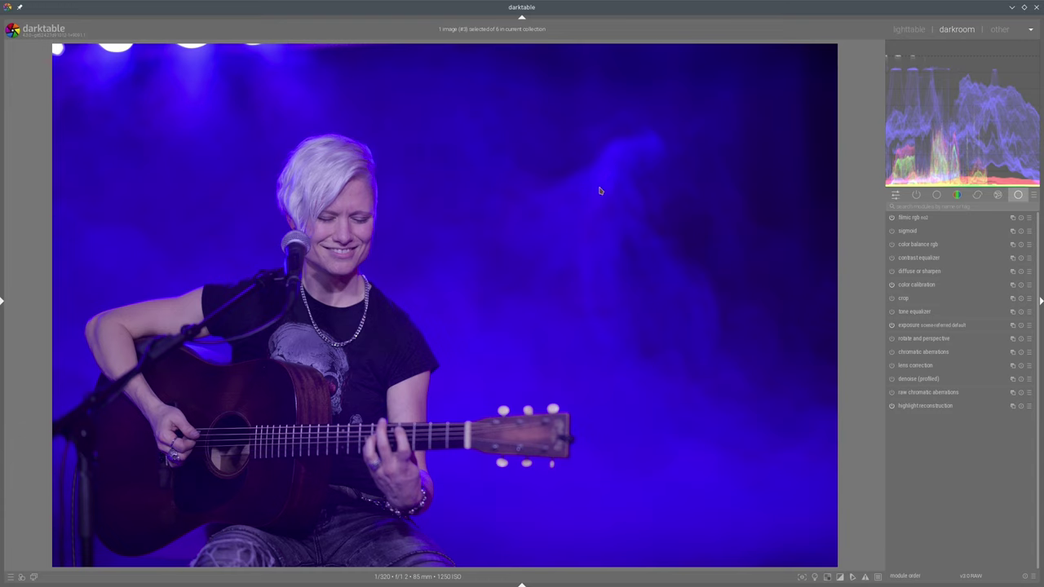
- Enable lens correction on the blue-lit guitarist photo and turn on denoise (profiled) with preserve shadows at about 0.63
click(892, 365)
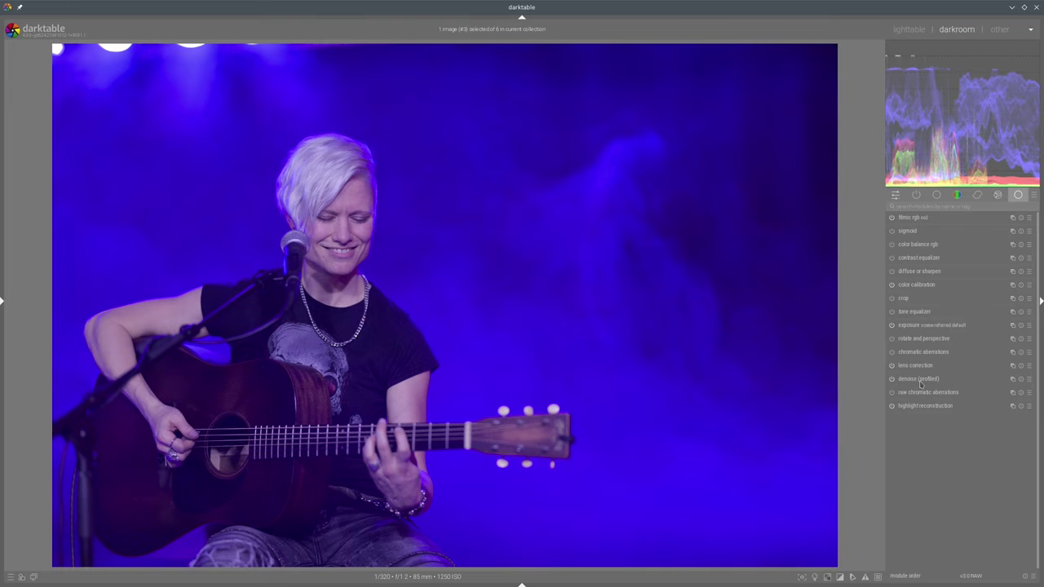
click(920, 380)
click(936, 515)
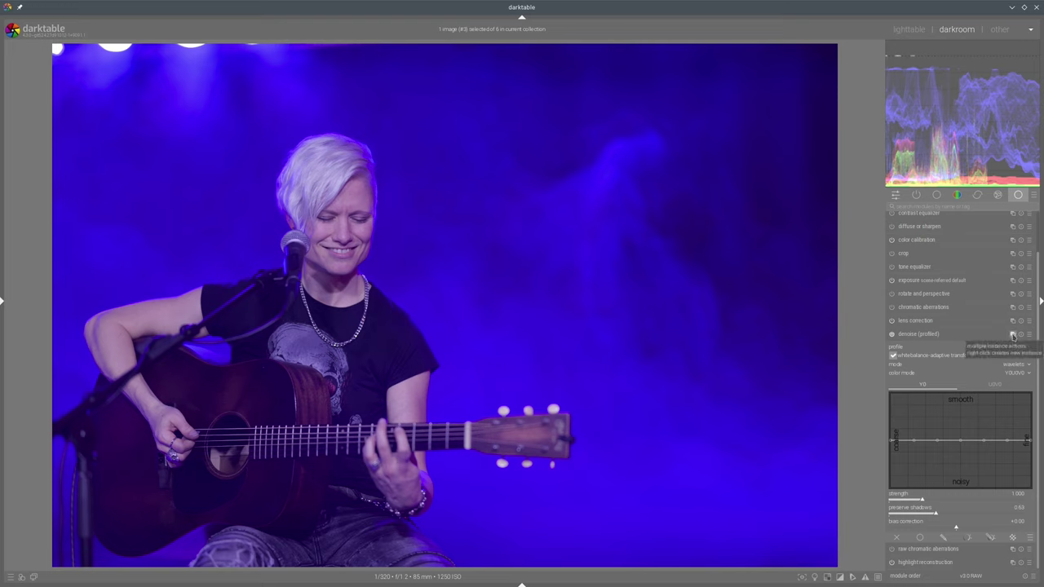
- Add a second denoise (profiled) instance in non-local means auto mode, set its strength to about 0.63 and inspect the face up close
right_click(1012, 336)
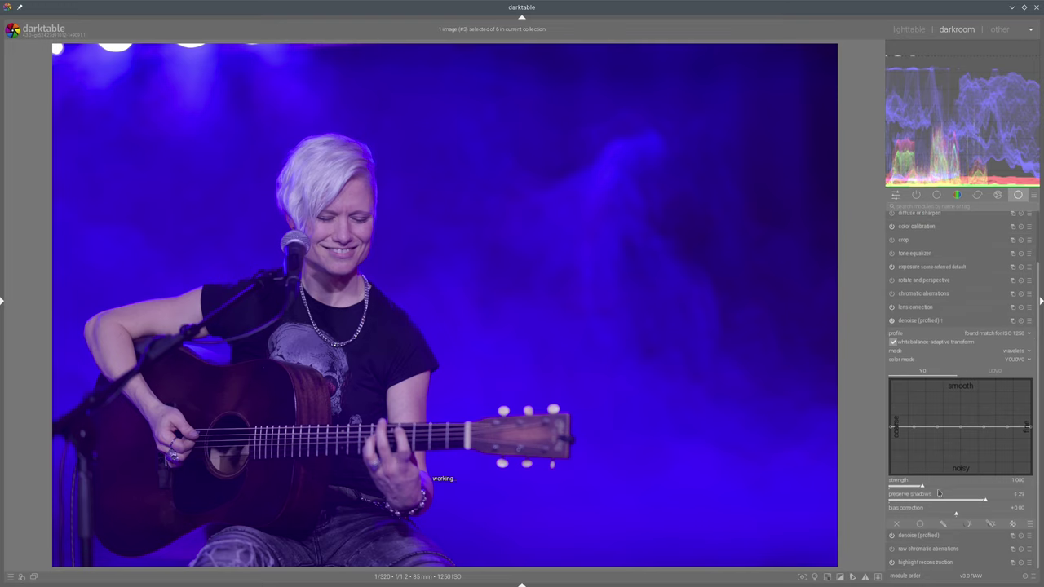
click(1014, 350)
click(1014, 343)
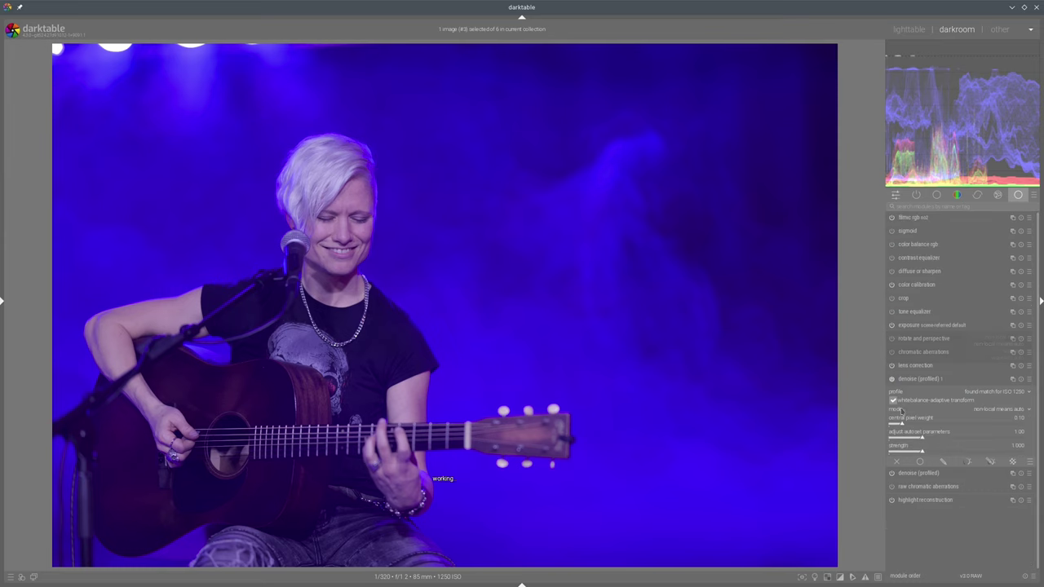
click(910, 453)
scroll(392, 233, up, 4)
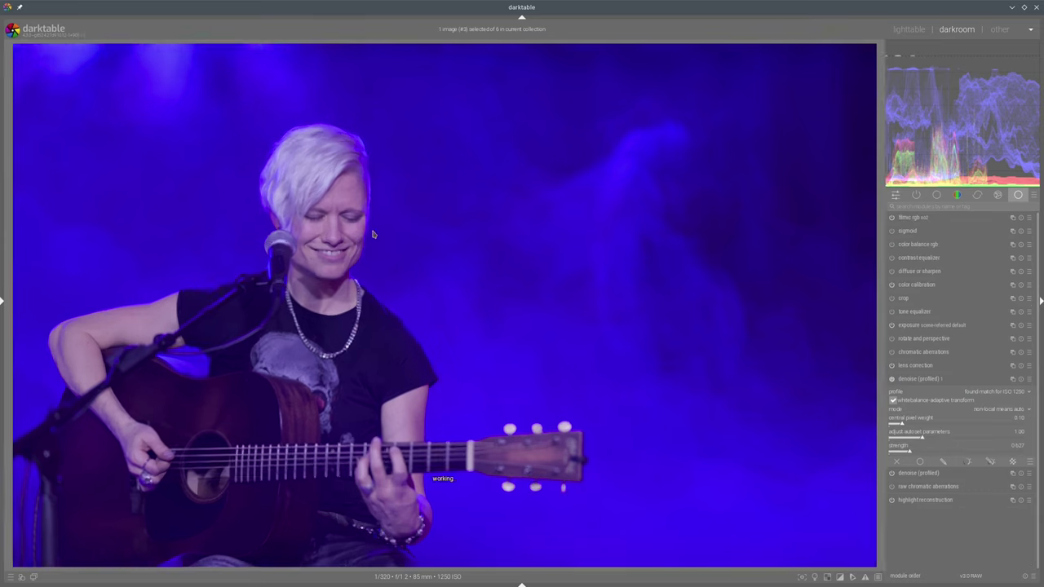
scroll(400, 234, down, 4)
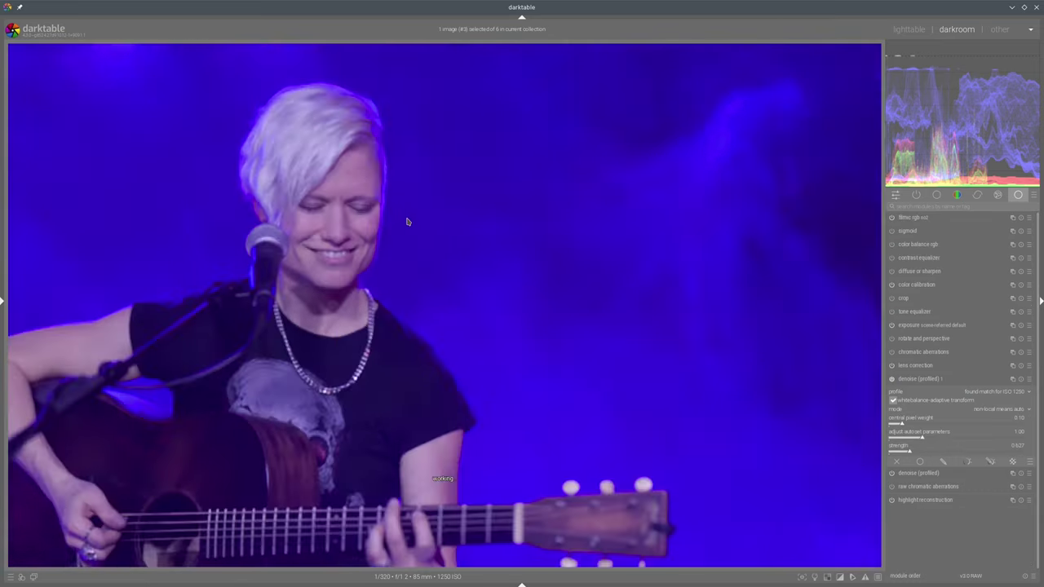
click(922, 380)
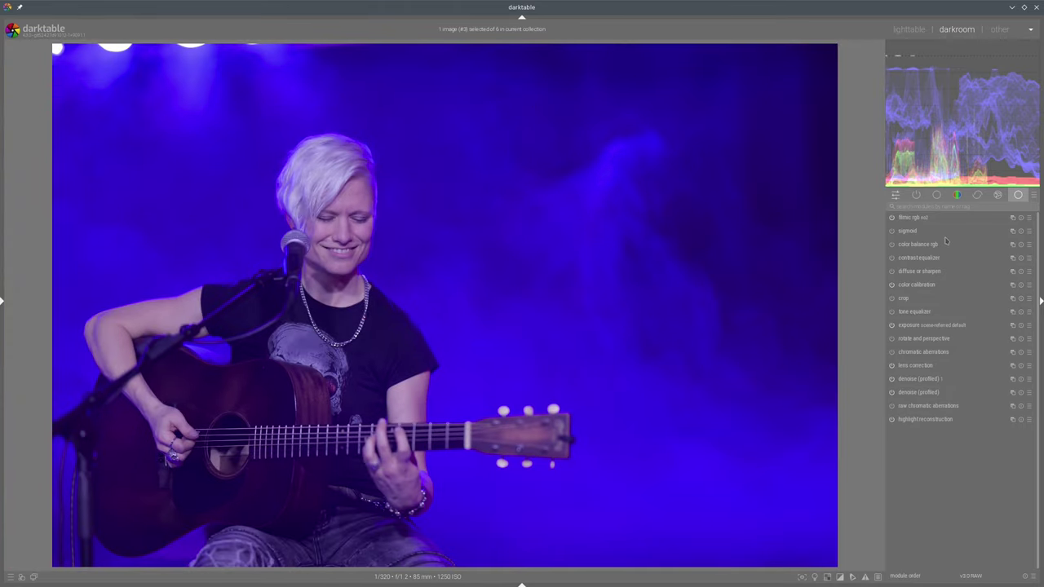
- Set color calibration's illuminant by sampling a small area of the singer's light hair
click(918, 285)
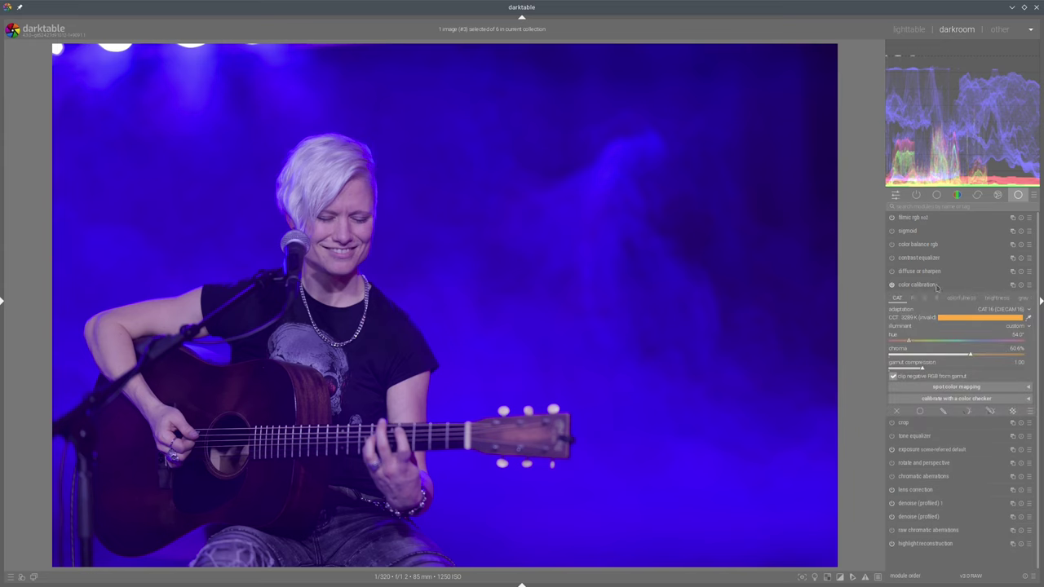
click(1028, 320)
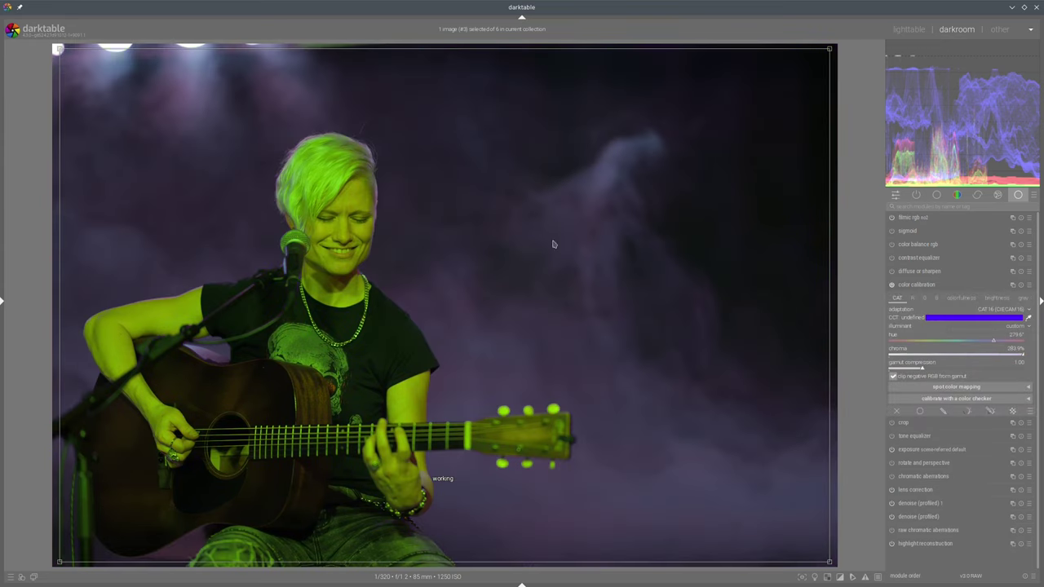
drag(311, 164, 335, 180)
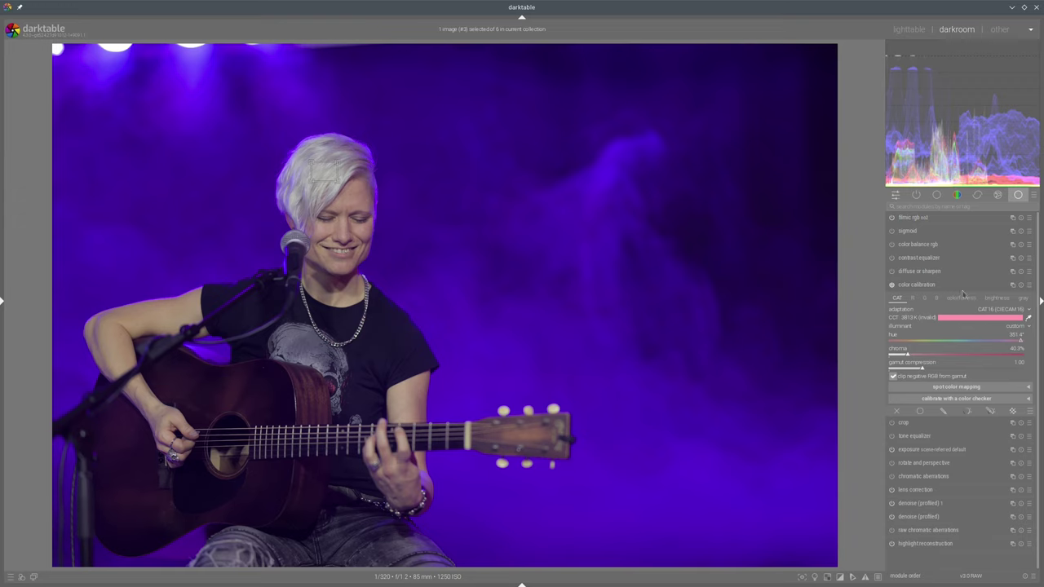
click(917, 285)
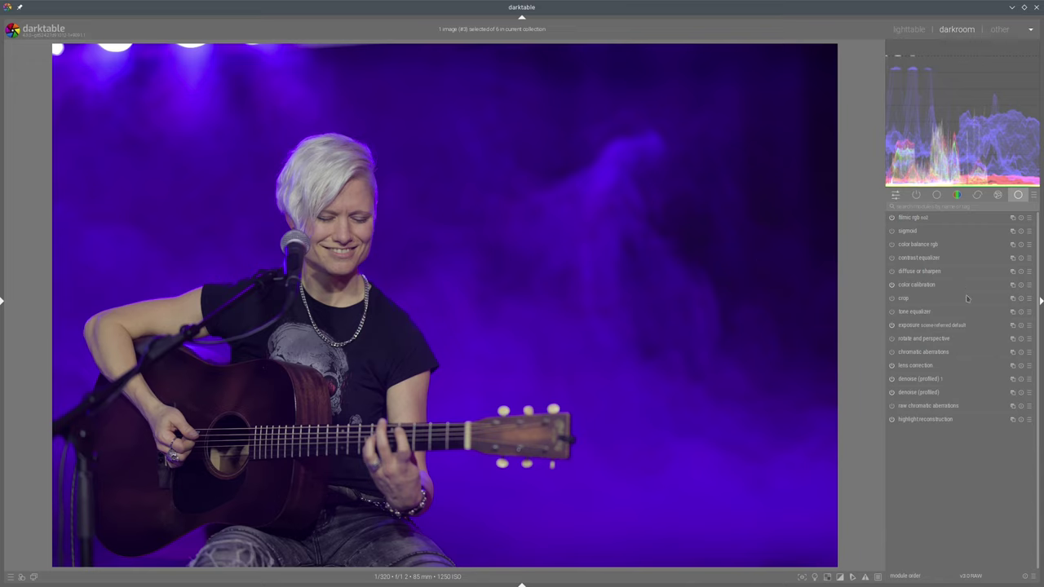
- Add a second color calibration instance and set its R channel to about -0.08 for input B and +1.29 for input R
right_click(1013, 286)
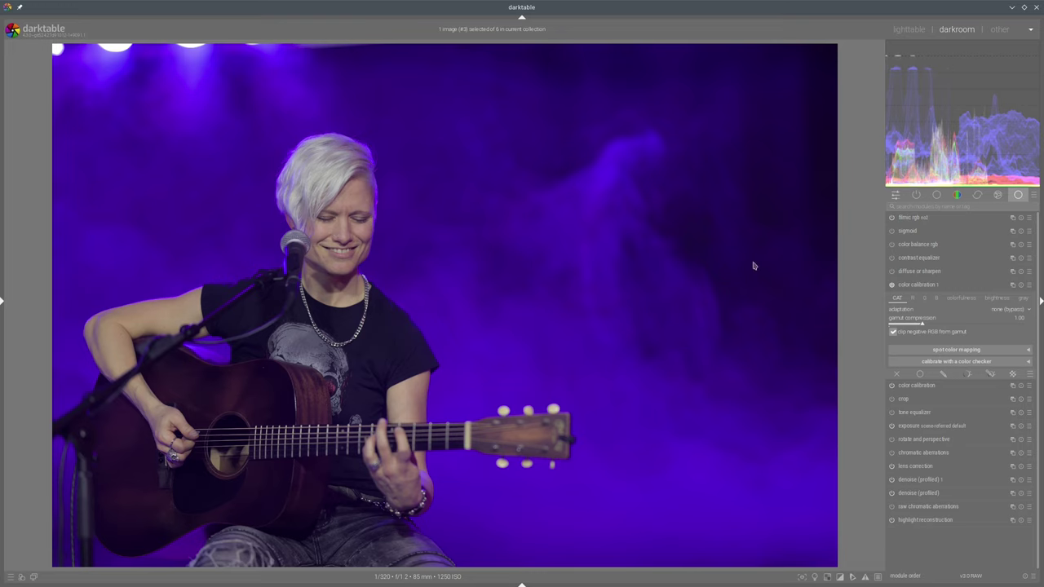
click(913, 299)
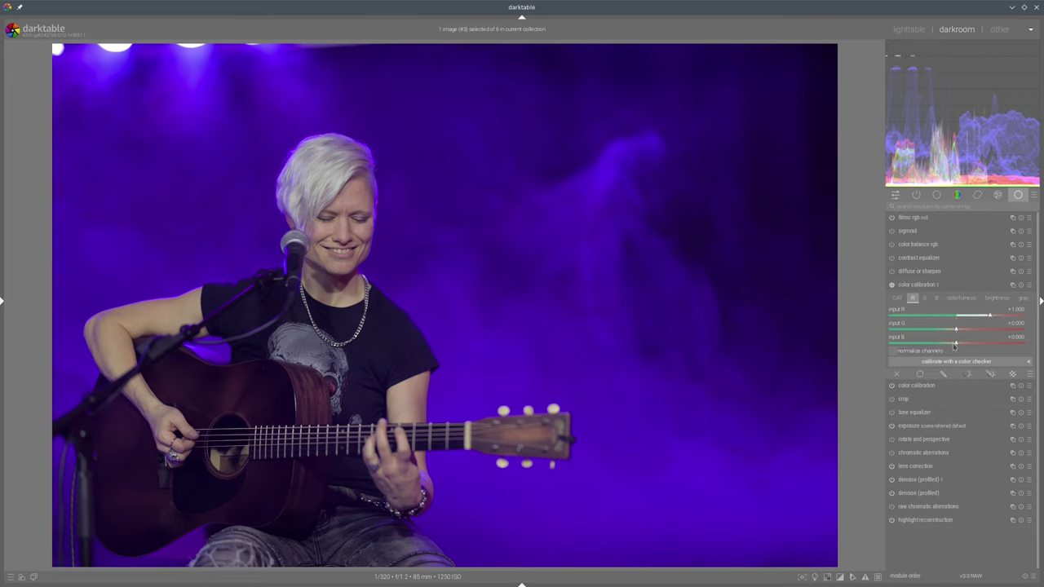
scroll(955, 345, down, 2)
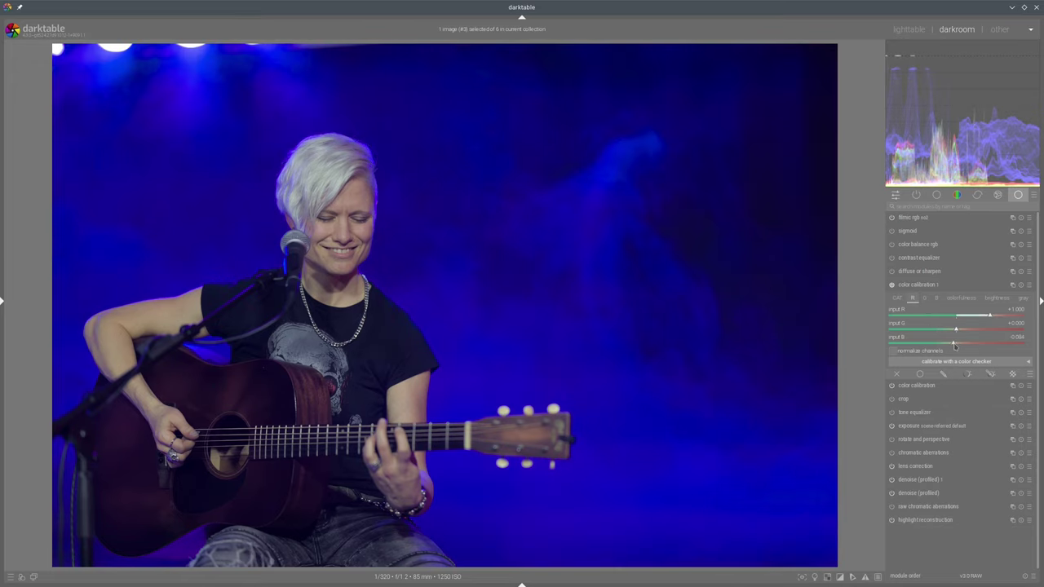
click(994, 318)
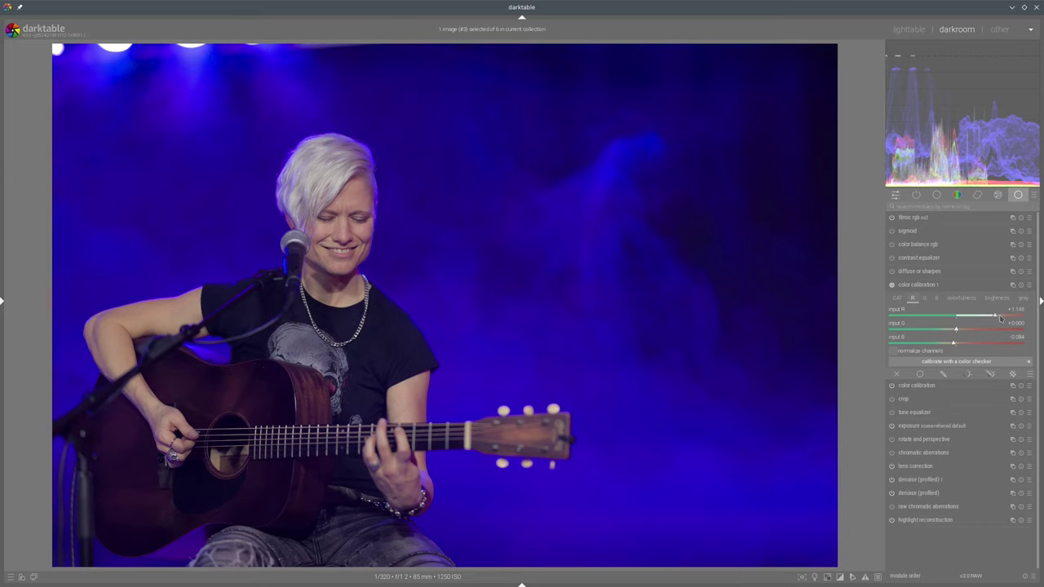
click(999, 318)
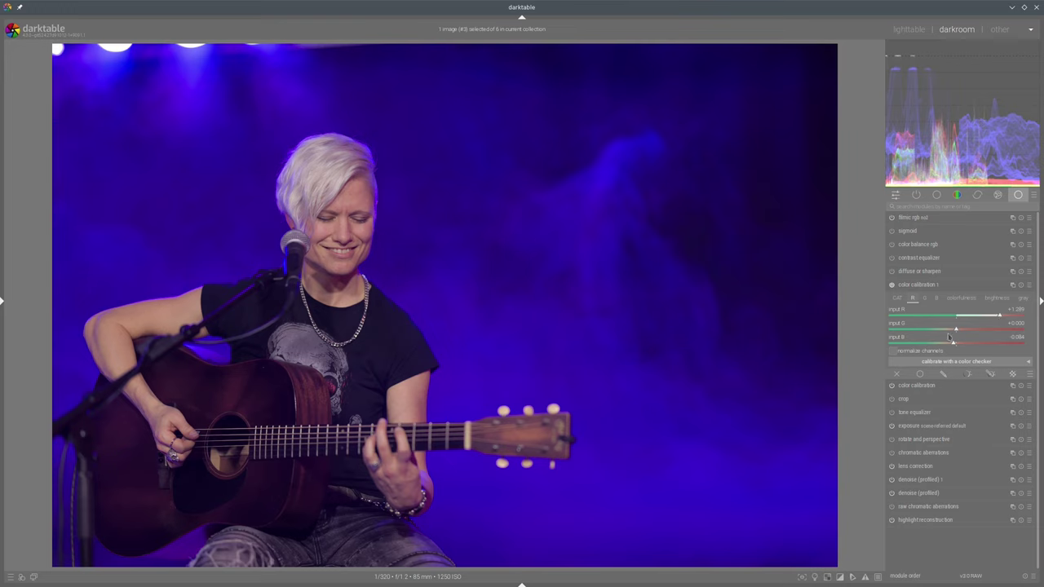
- Refine the second color calibration instance's R channel to about -0.12 for input B and +1.23 for input R
click(953, 344)
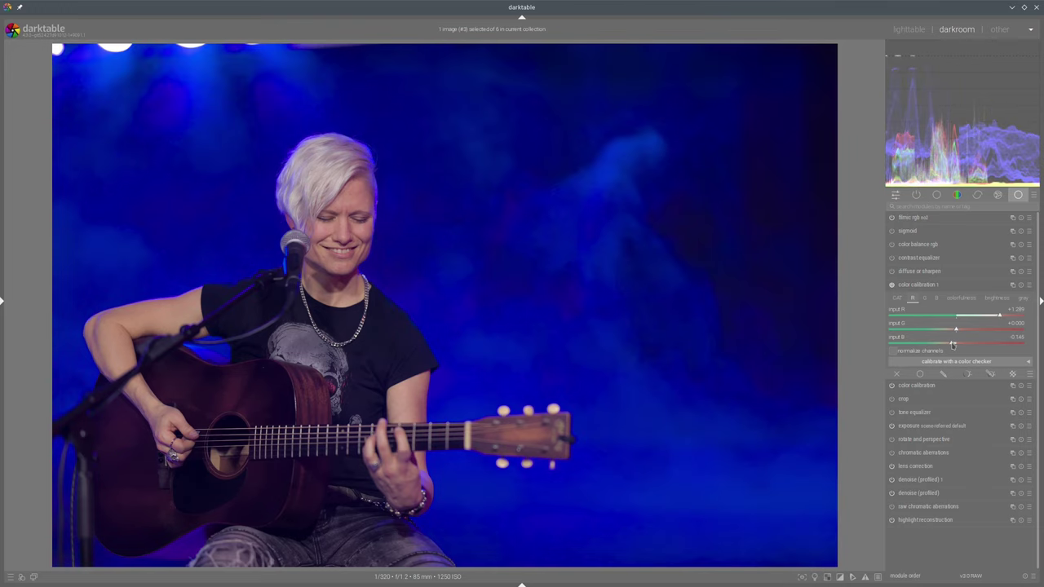
scroll(952, 343, up, 2)
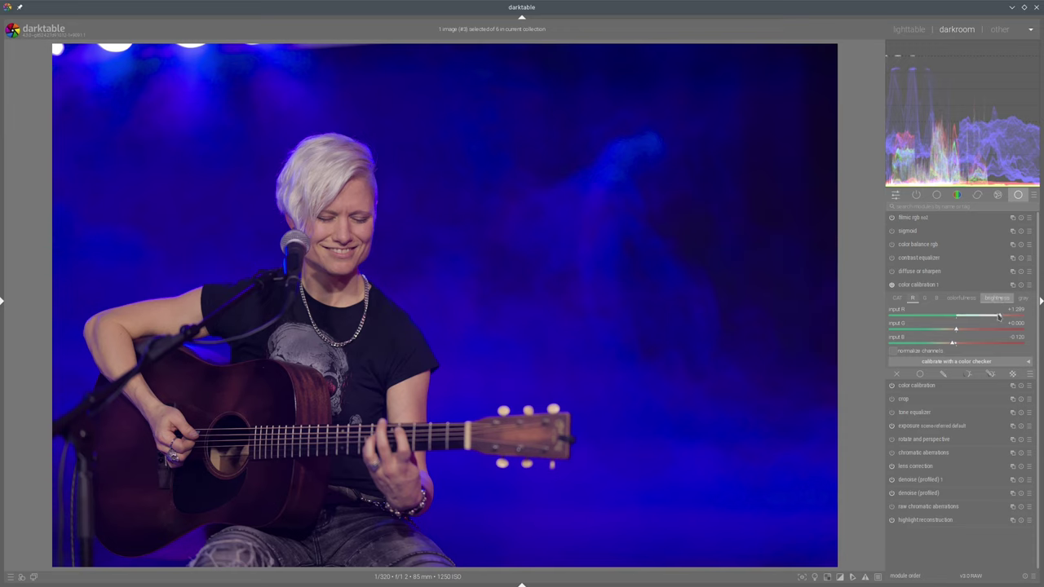
scroll(998, 317, down, 3)
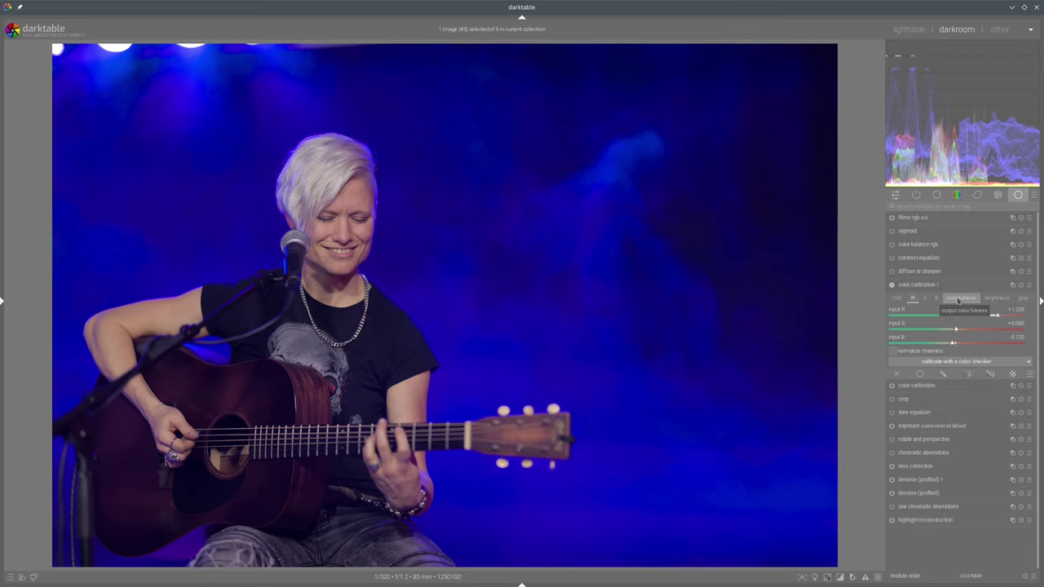
- Set the second color calibration's colorfulness to about -0.14 for input B and +0.27 for input R, and check the photo under color assessment conditions
click(966, 299)
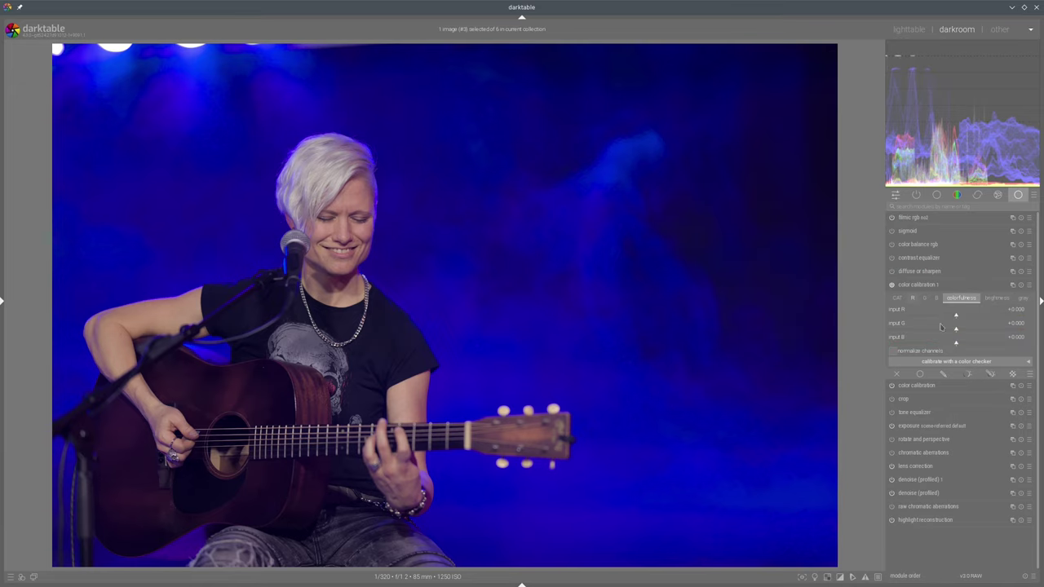
drag(940, 343, 947, 347)
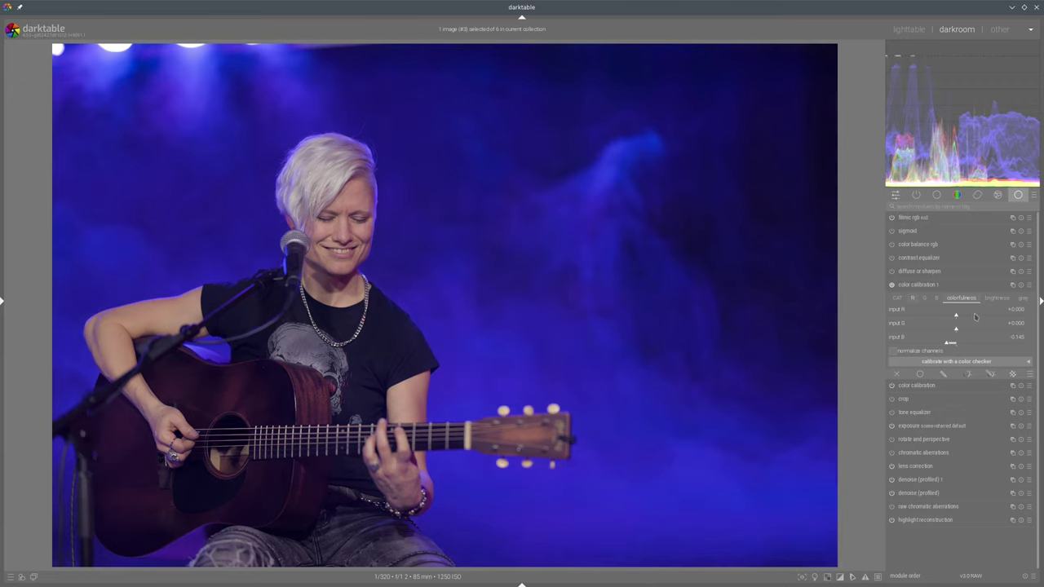
drag(974, 316, 973, 316)
click(938, 284)
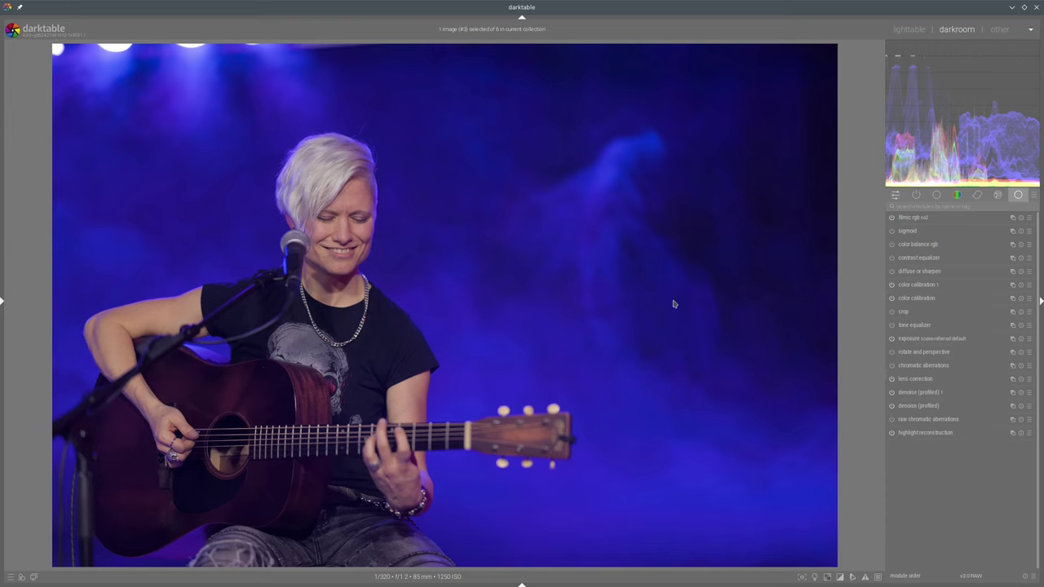
click(814, 577)
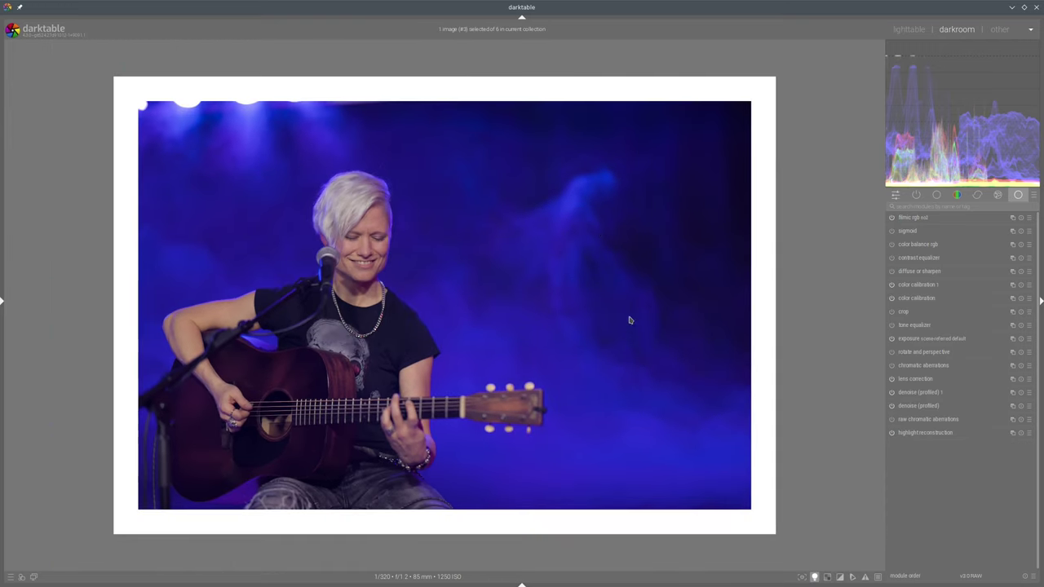
click(814, 576)
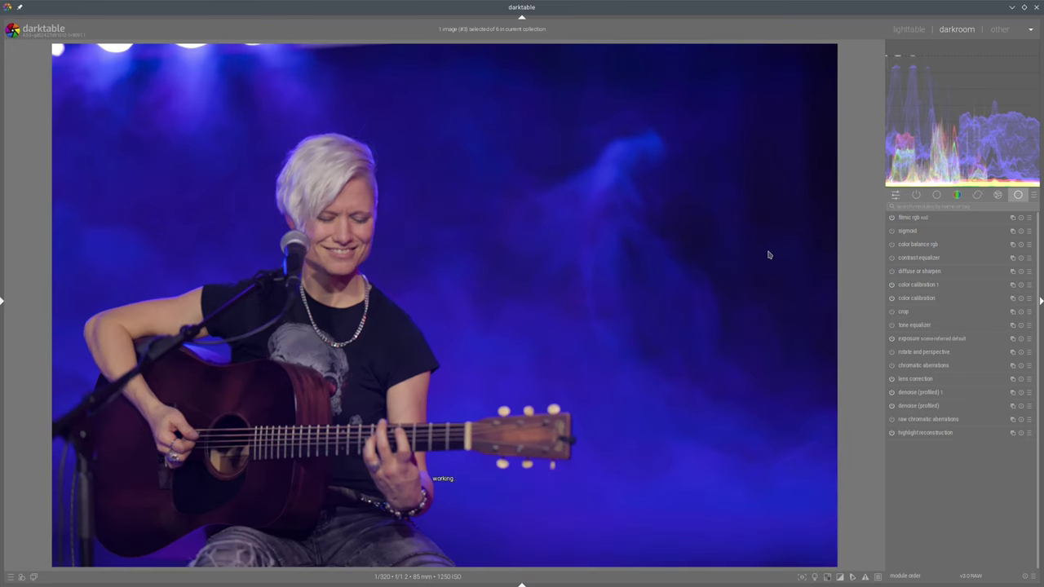
- Set the brightness of input R to about +0.14 in the second color calibration instance
click(920, 285)
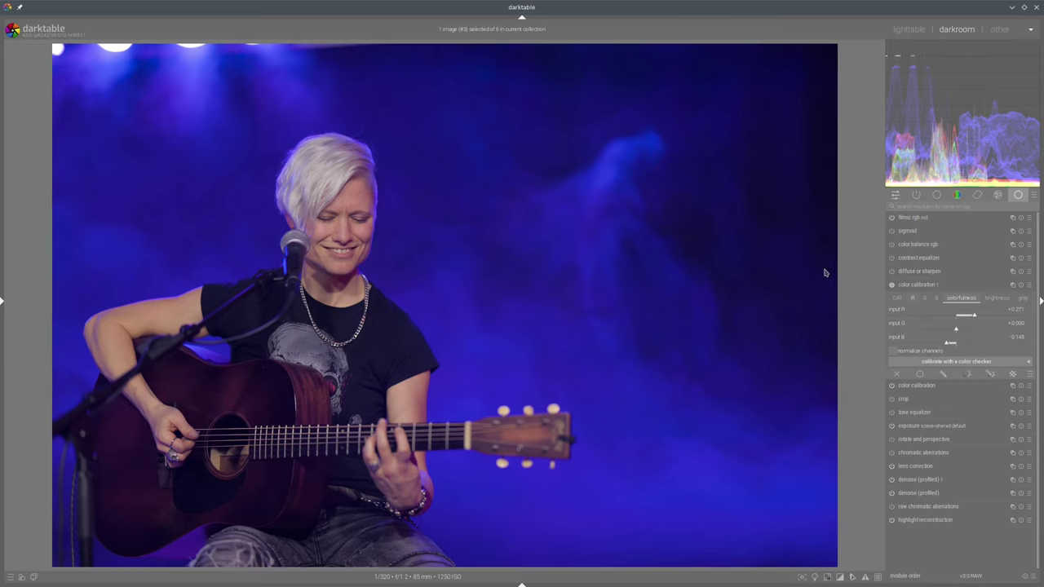
click(996, 298)
click(964, 318)
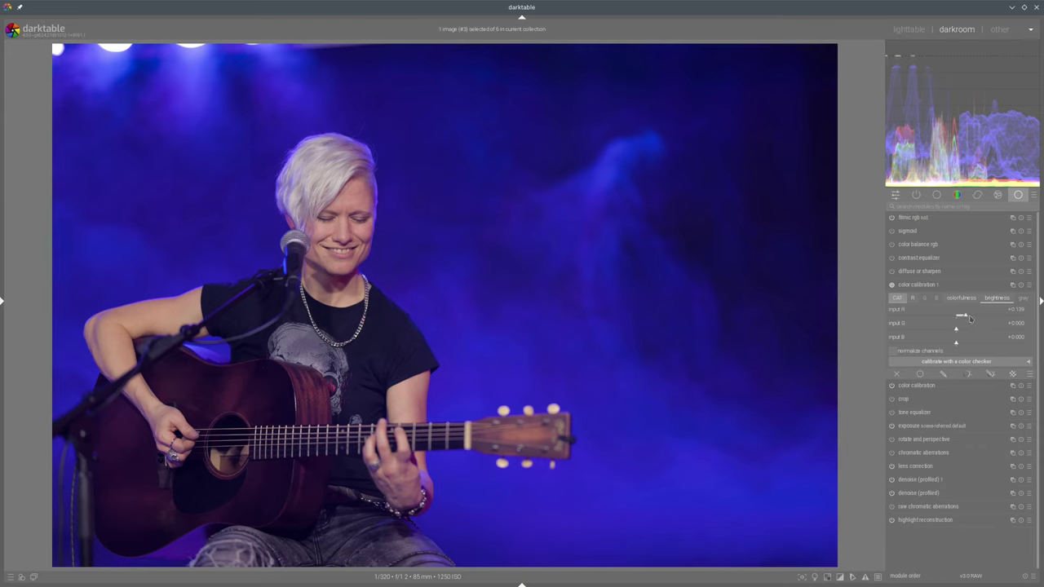
click(969, 318)
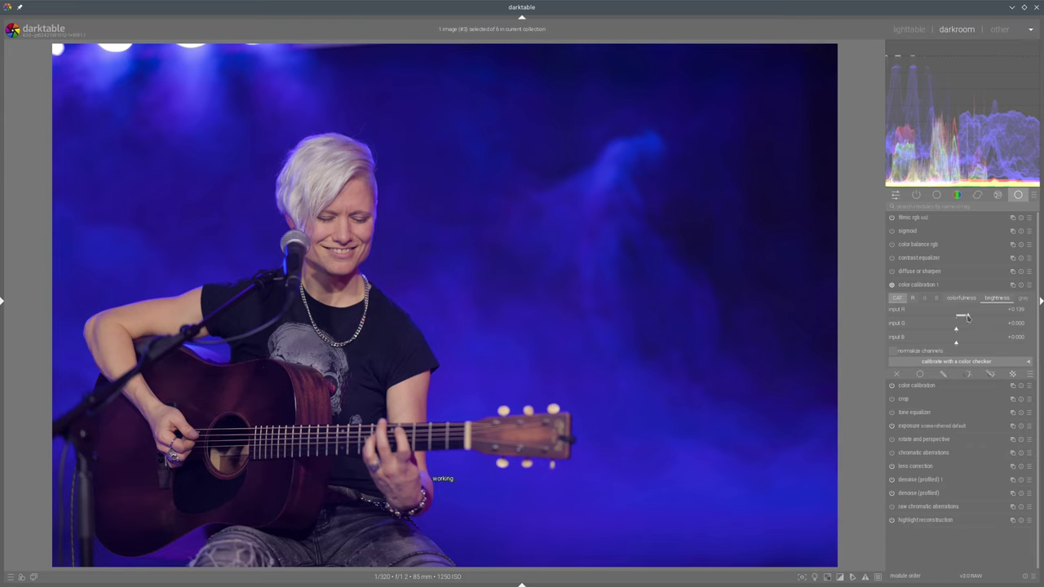
click(933, 284)
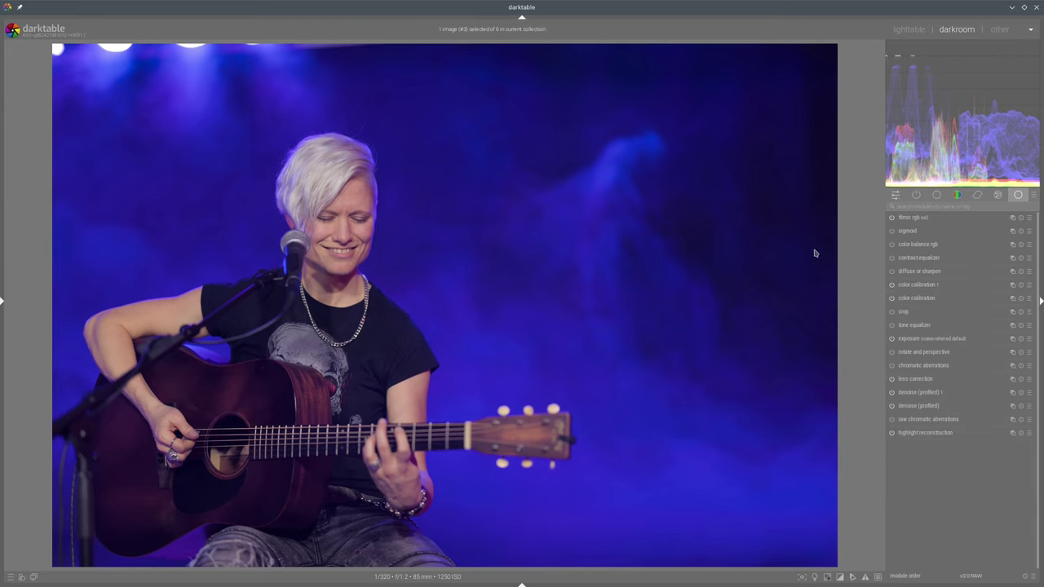
- In color balance rgb, set shadows brilliance to about -18.7%, highlights brilliance to about +18.7% and global vibrance to about +31%
click(900, 246)
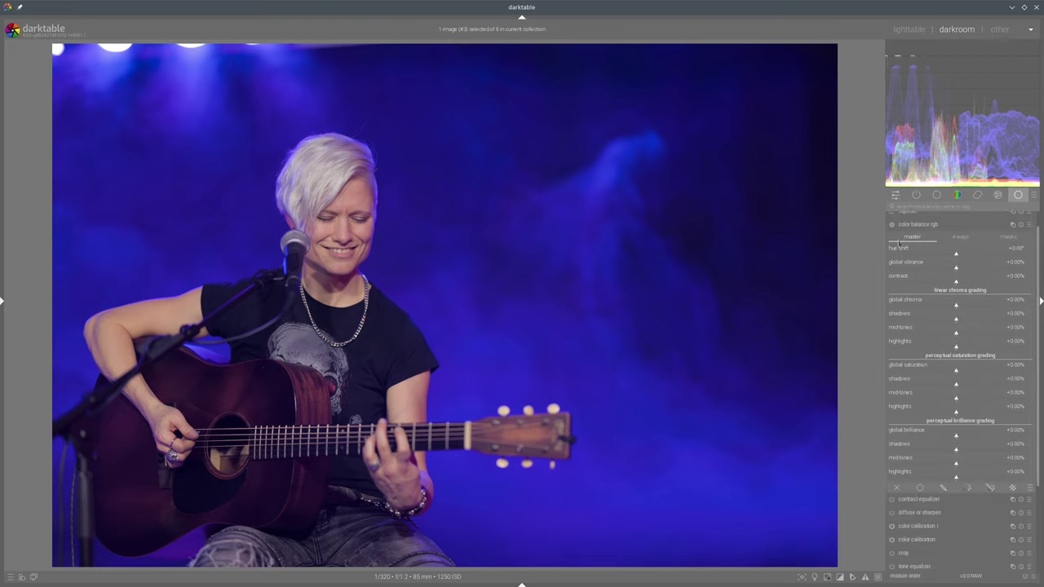
click(943, 444)
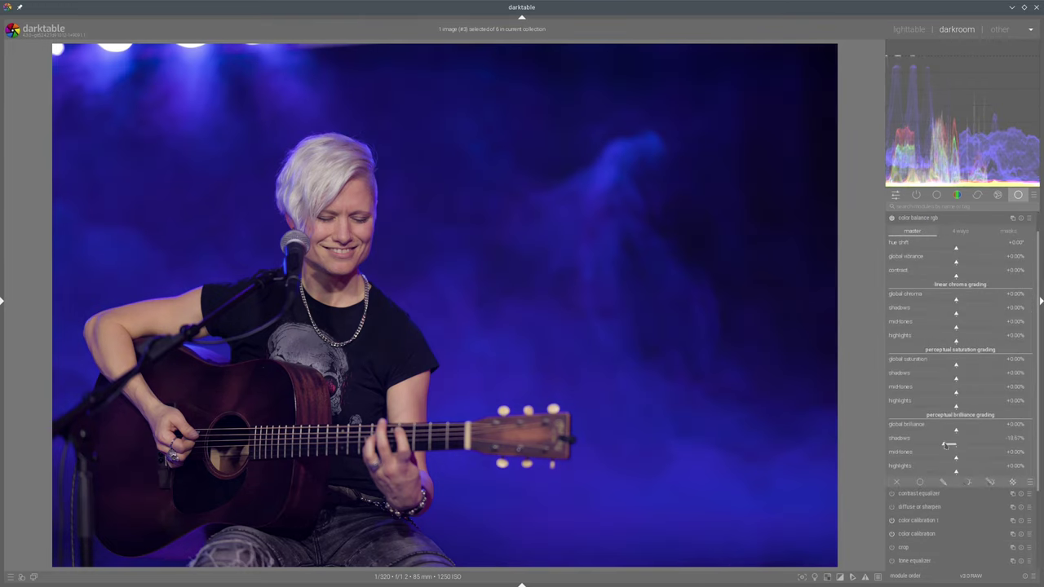
click(970, 475)
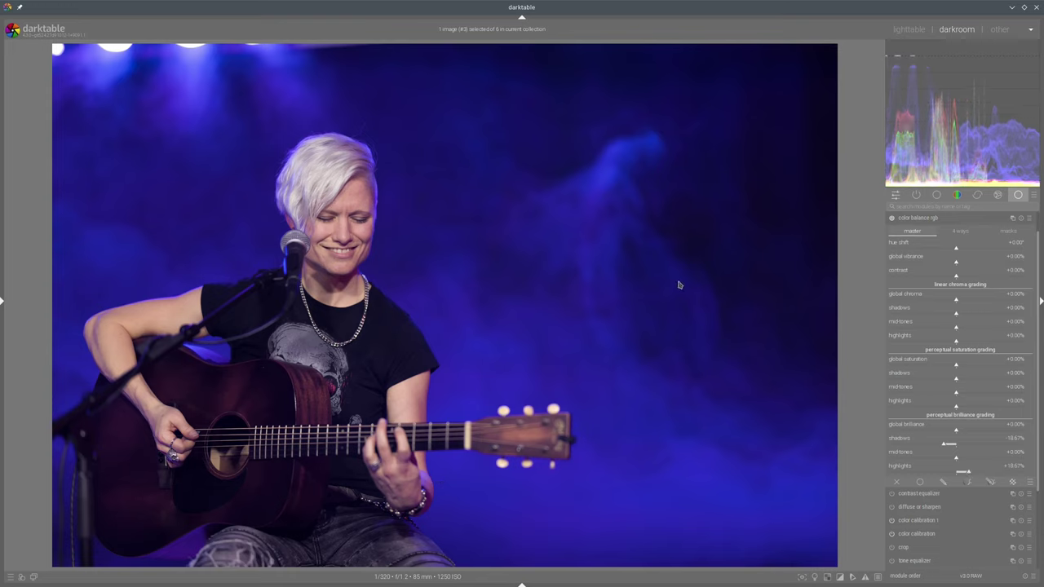
click(992, 264)
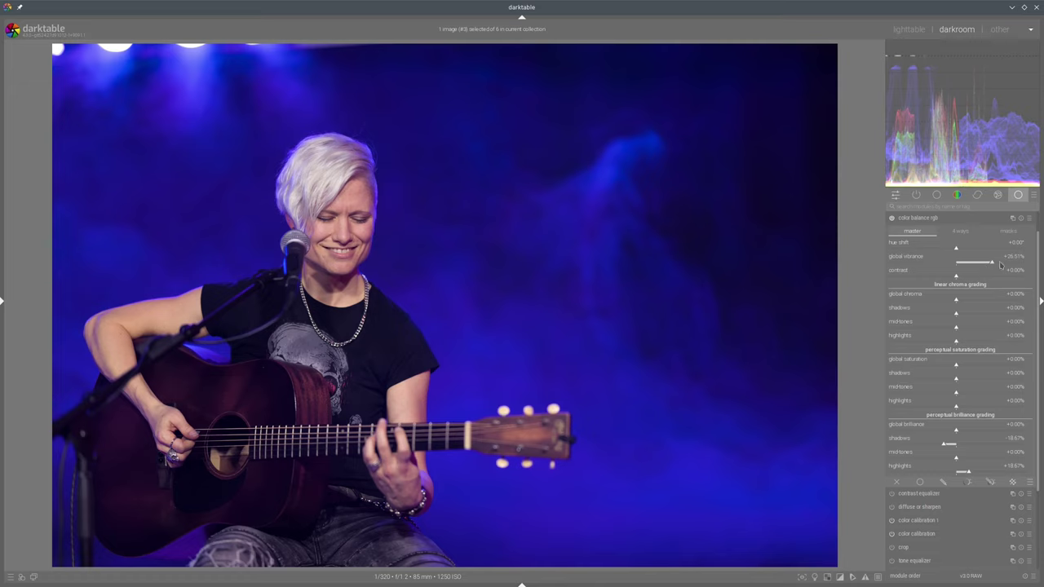
click(997, 265)
click(921, 218)
- Set the colorfulness of input B to about -0.22 in the first color calibration instance while viewing the singer's face up close
scroll(389, 209, up, 4)
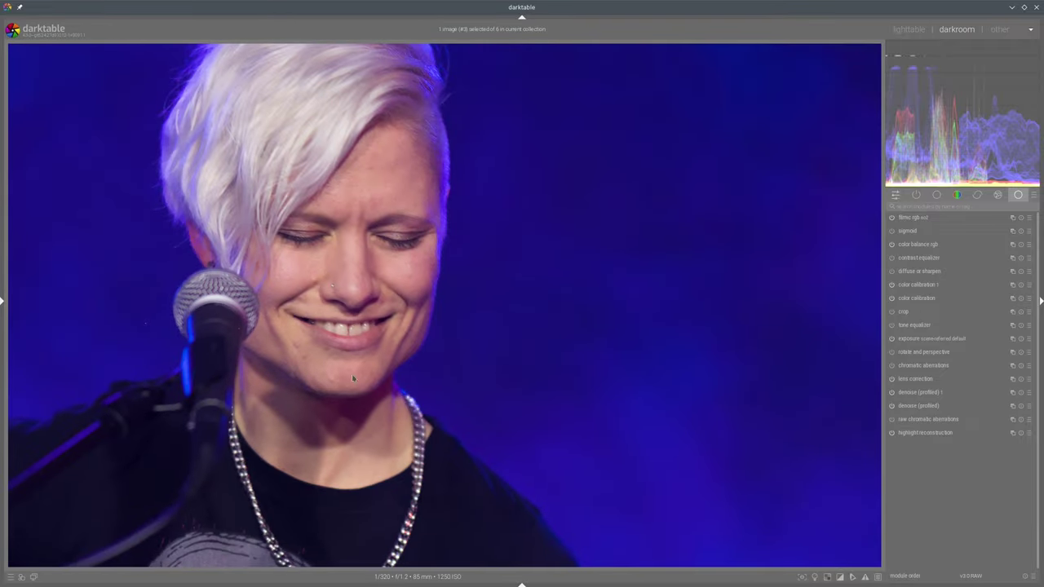
click(908, 299)
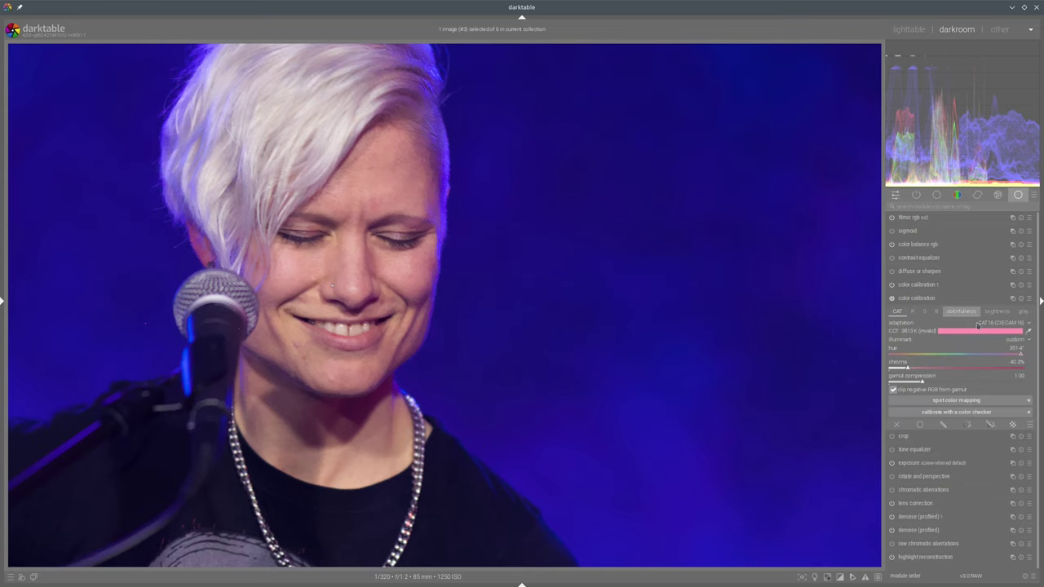
click(946, 381)
click(962, 311)
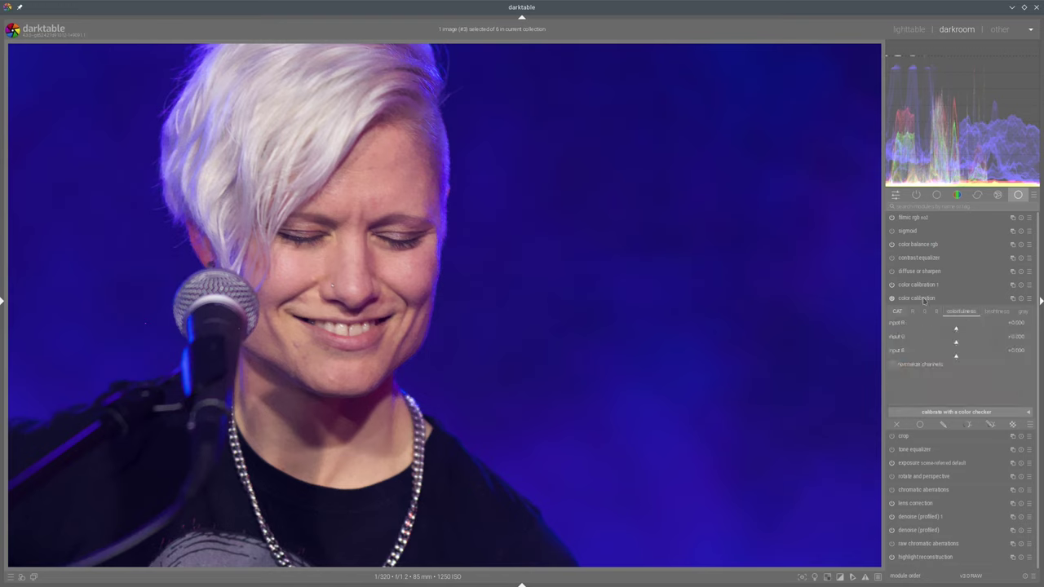
click(946, 357)
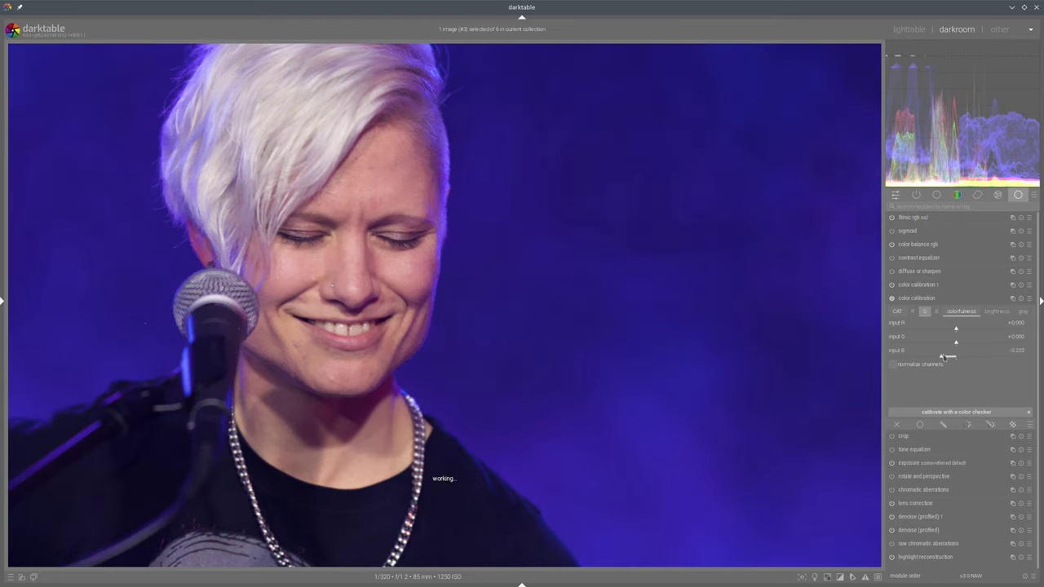
click(938, 298)
- In color balance rgb, set global vibrance to about +40%, shadows saturation to about +17% and highlights saturation to about -52%
click(913, 247)
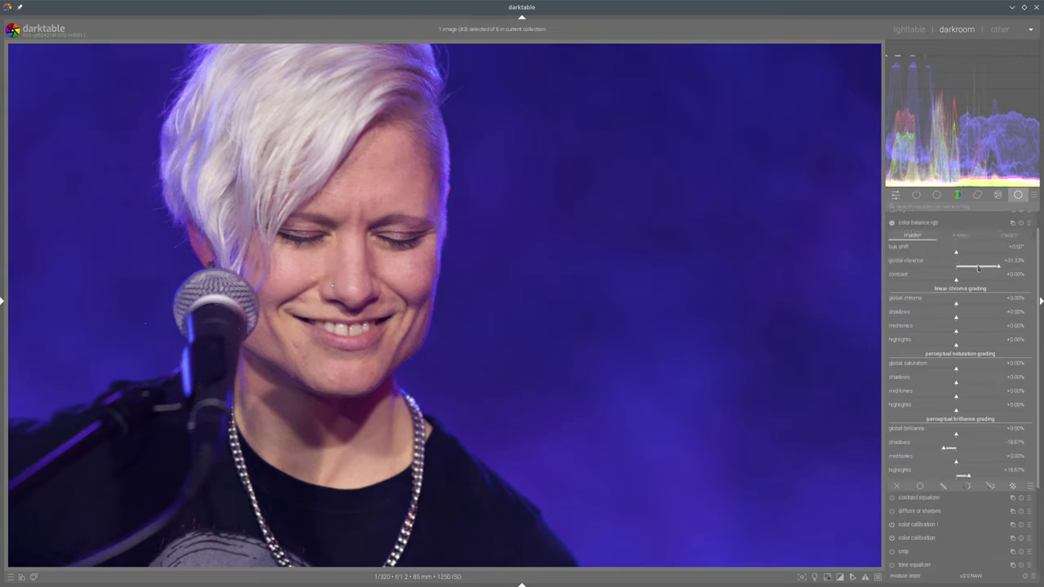
click(969, 382)
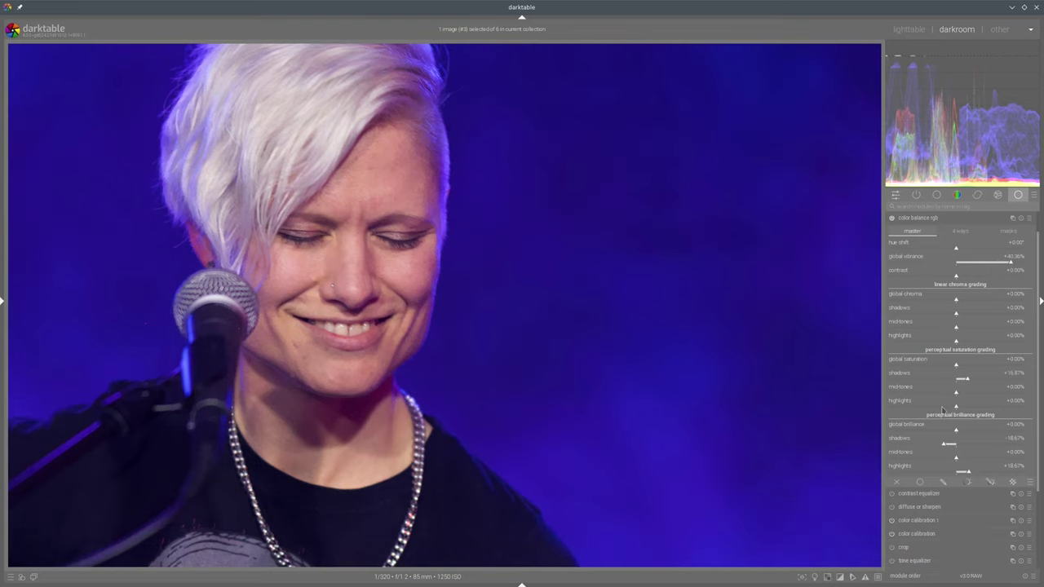
drag(942, 410, 921, 407)
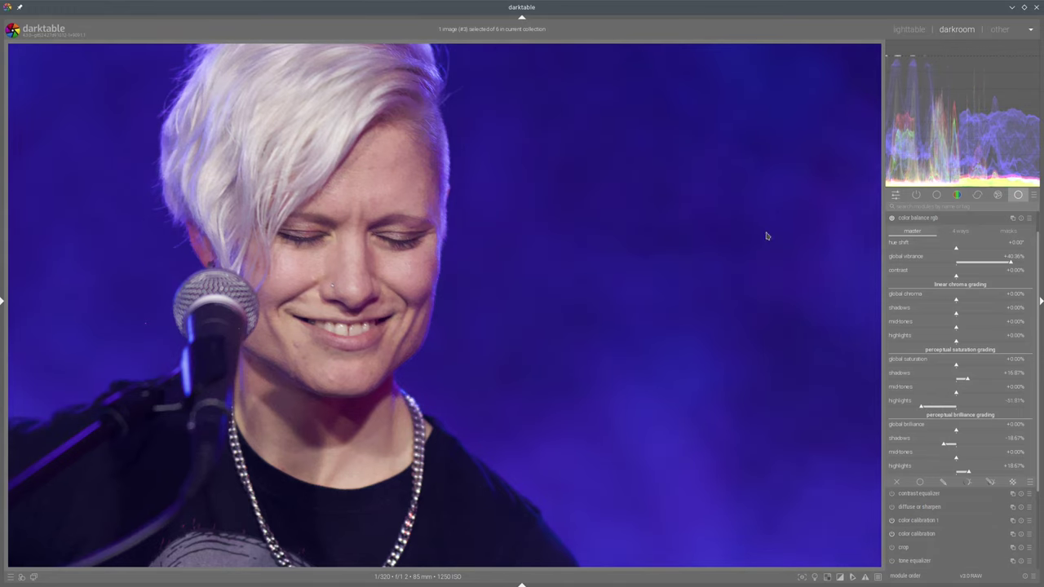
scroll(736, 256, down, 4)
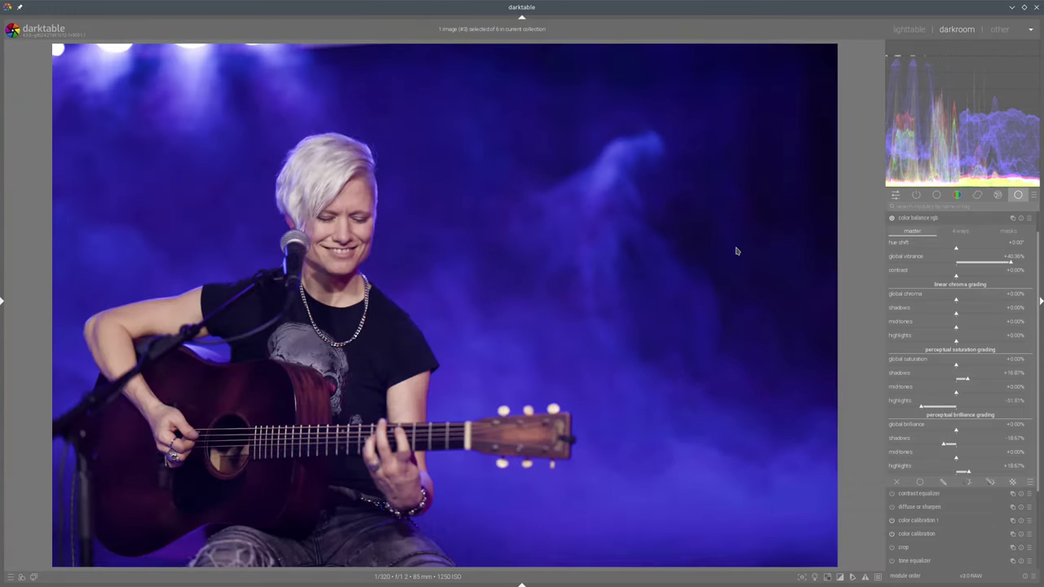
click(934, 219)
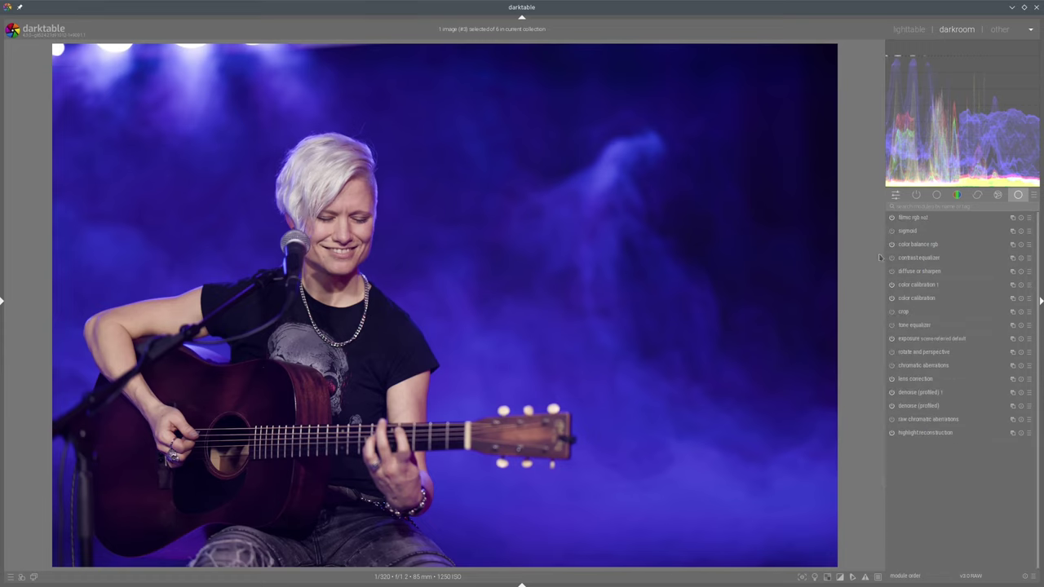
- Raise the colorfulness of input R in the second color calibration instance and review the photo under color assessment conditions
click(937, 285)
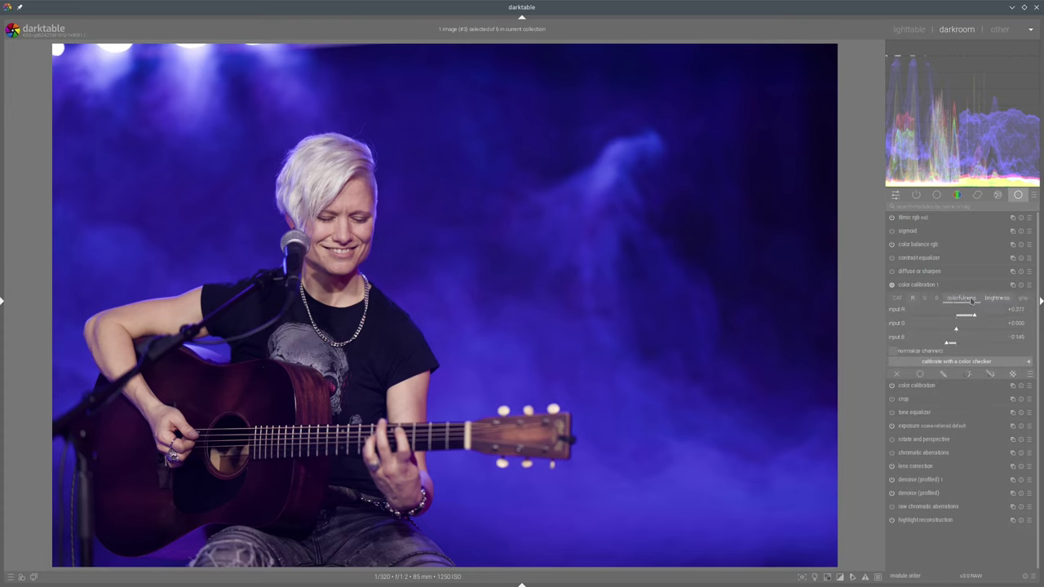
click(989, 318)
click(933, 285)
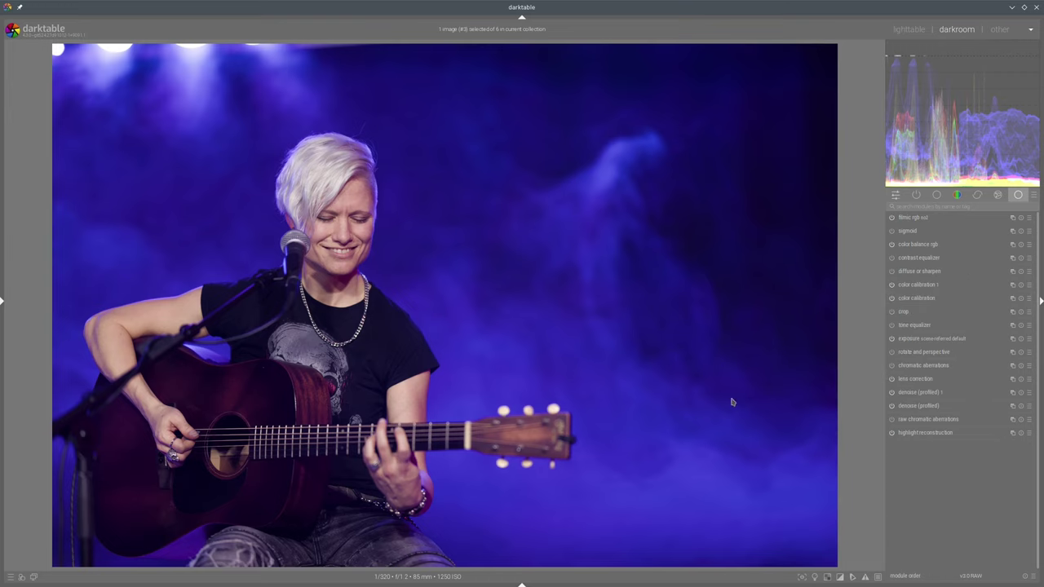
click(814, 577)
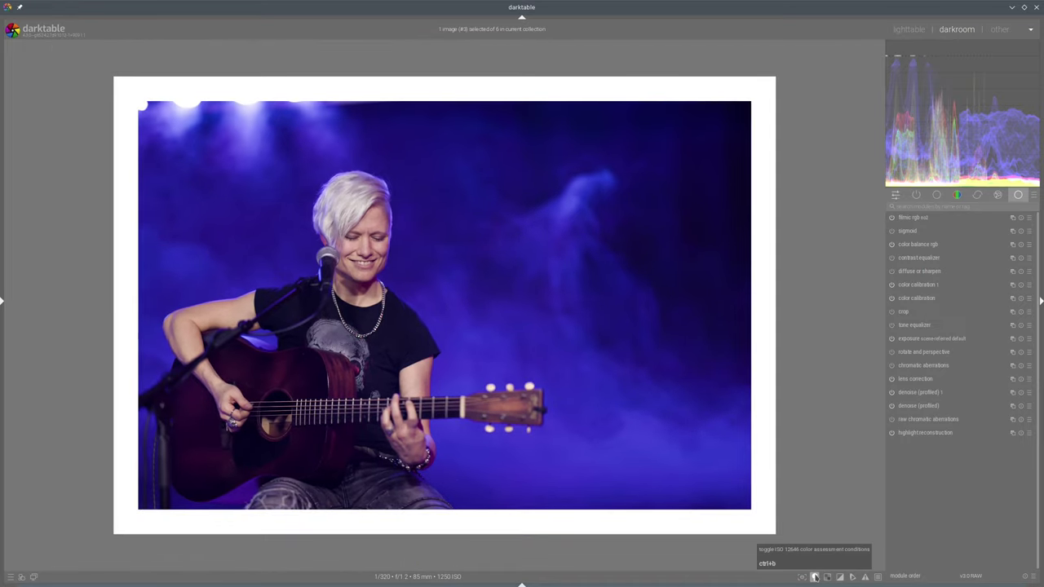
click(813, 576)
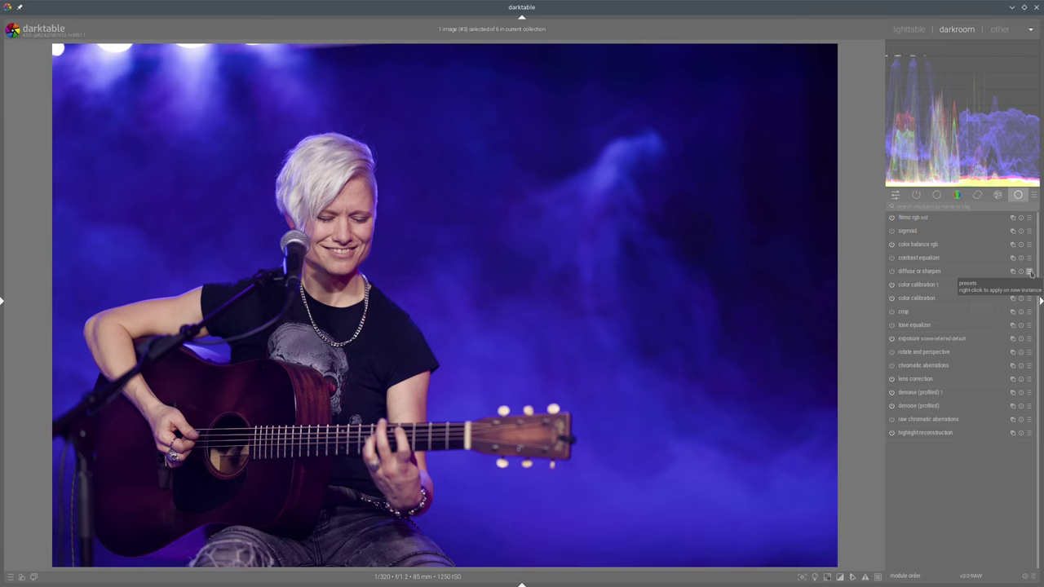
- Apply the sharpen demosaicing (AA filter) preset of diffuse or sharpen and look over its parameters
middle_click(447, 227)
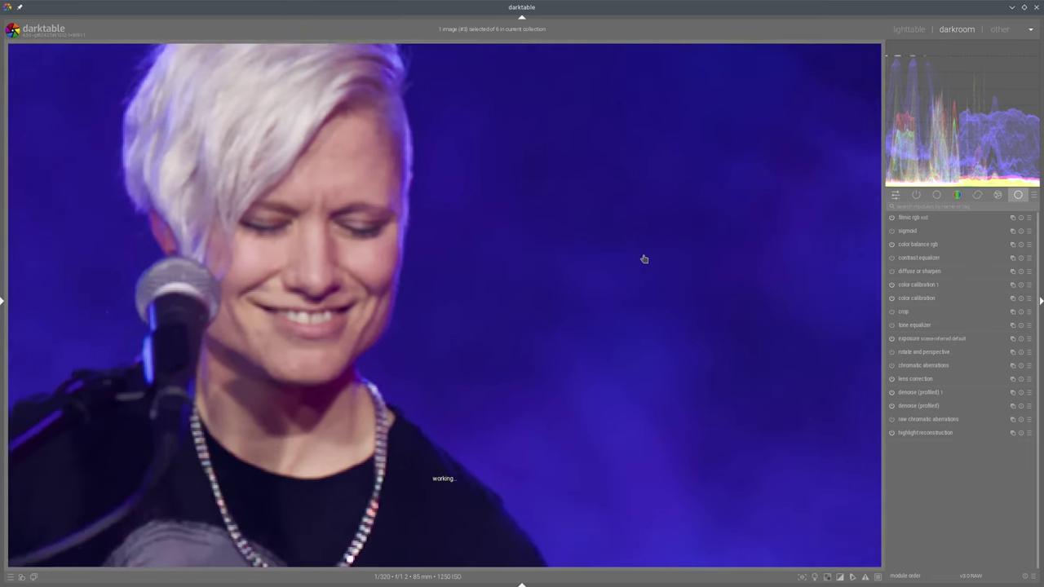
middle_click(644, 251)
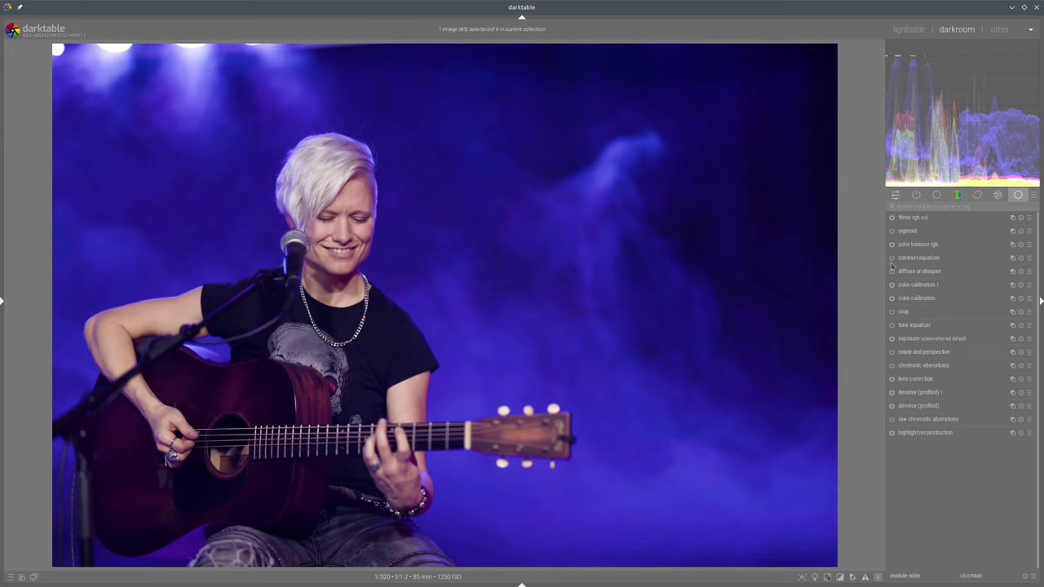
click(1028, 272)
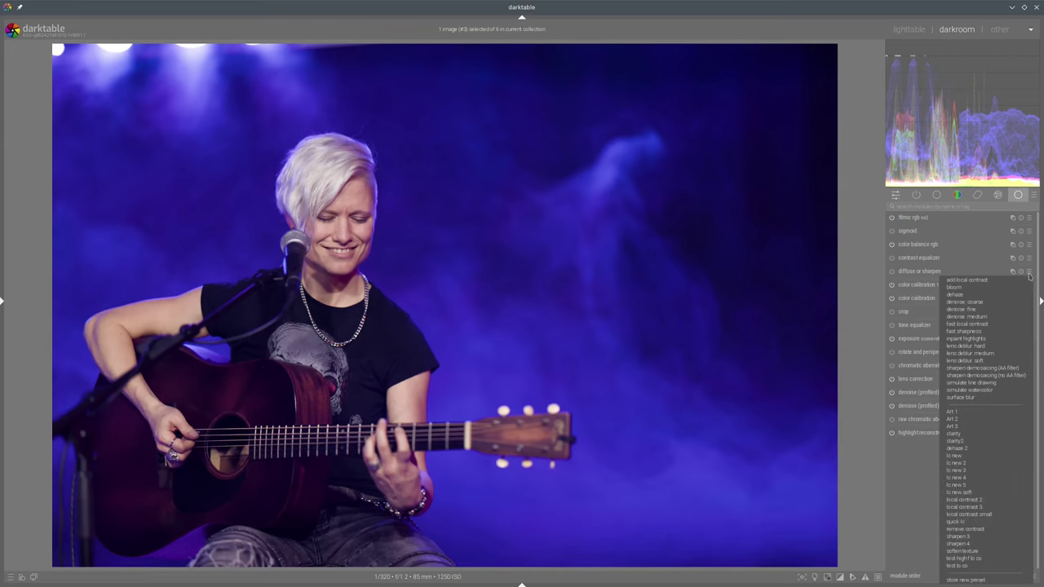
click(976, 369)
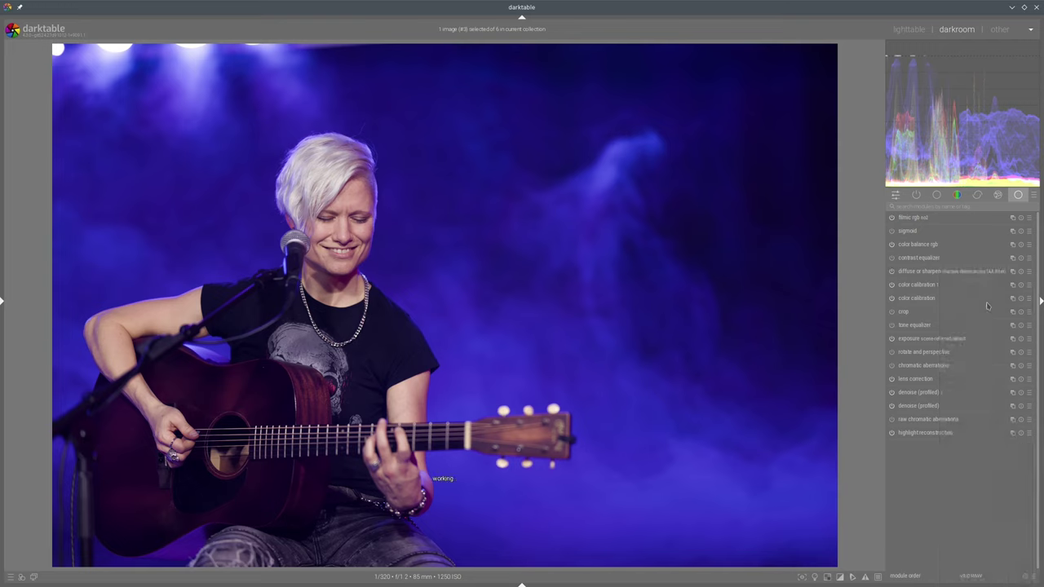
click(925, 271)
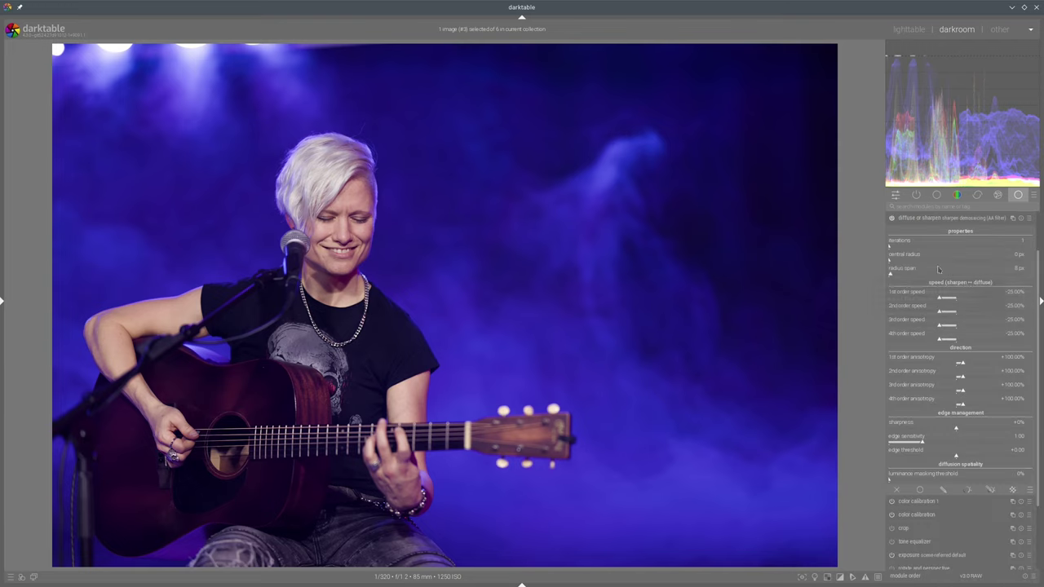
click(924, 220)
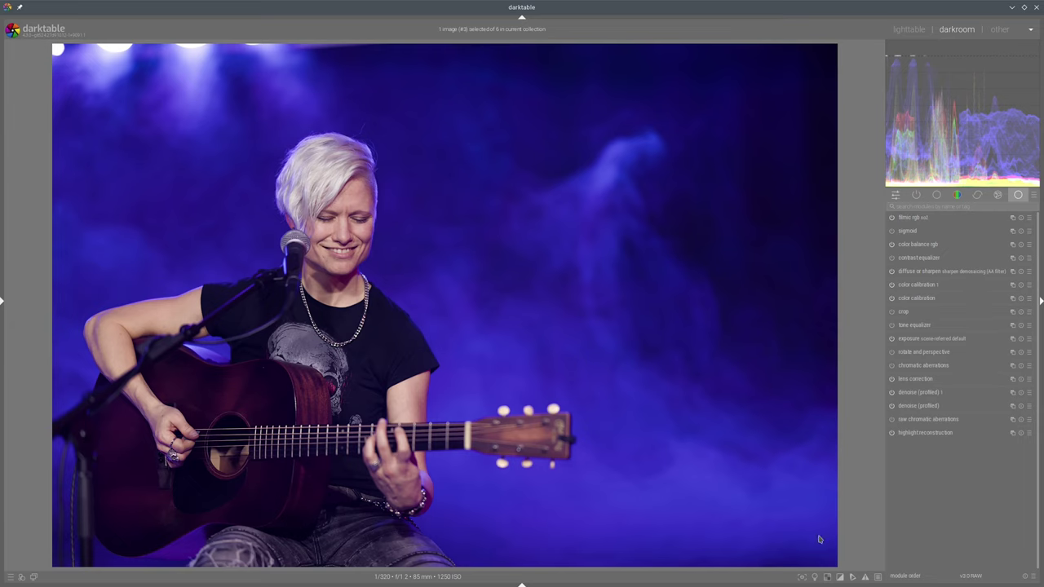
- Crop about 6.4% off the top and right edges at the original image aspect, checking the photo under color assessment conditions
click(814, 576)
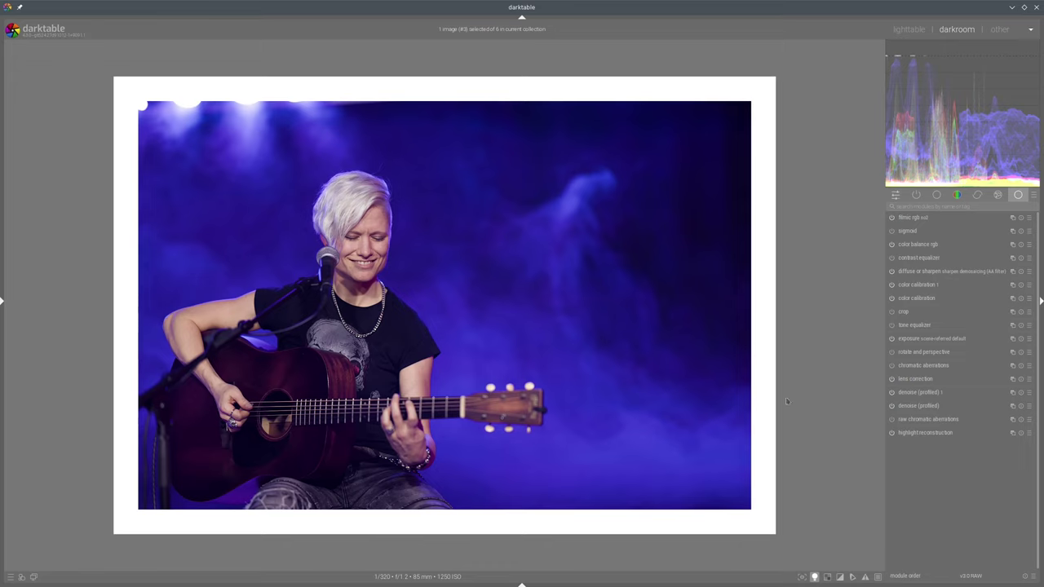
click(814, 576)
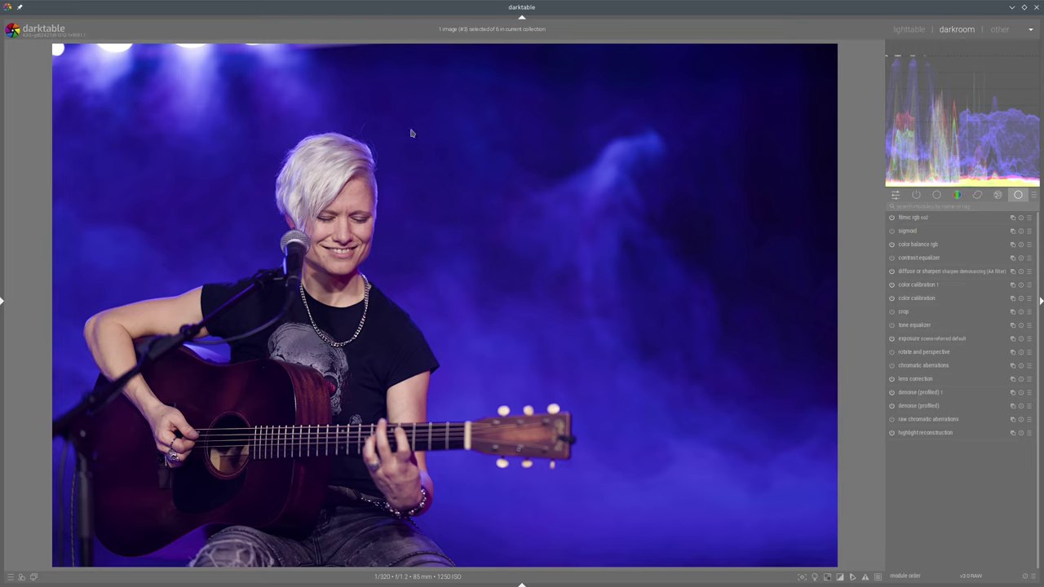
click(892, 311)
click(910, 312)
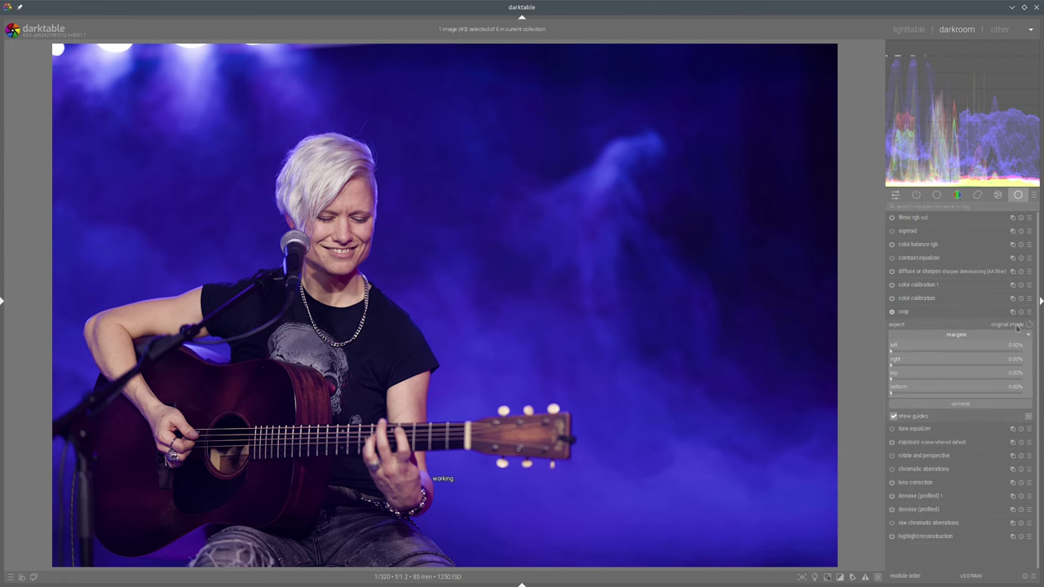
drag(141, 57, 140, 87)
drag(429, 144, 365, 139)
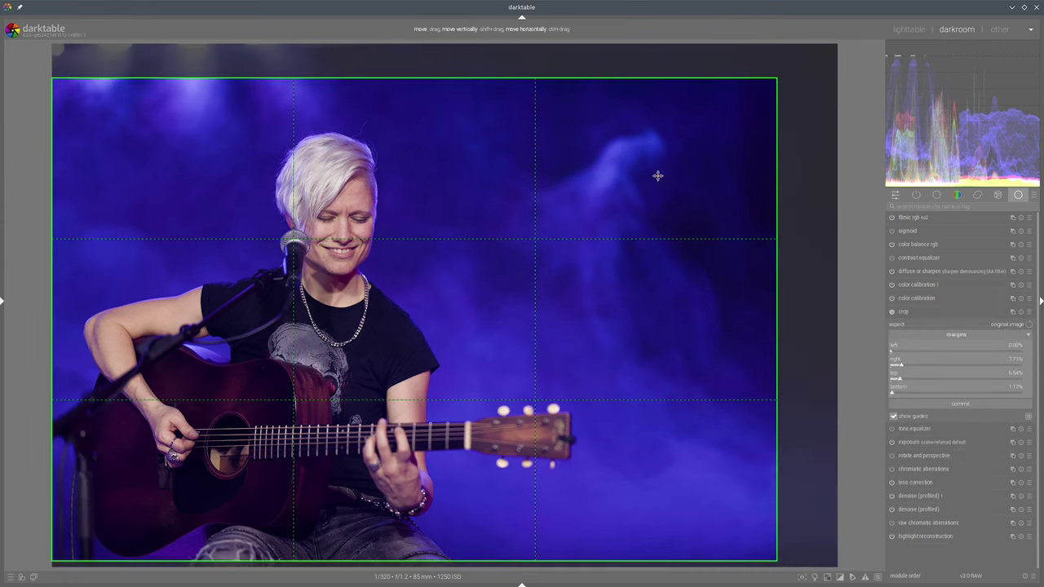
drag(657, 176, 604, 248)
drag(770, 91, 779, 85)
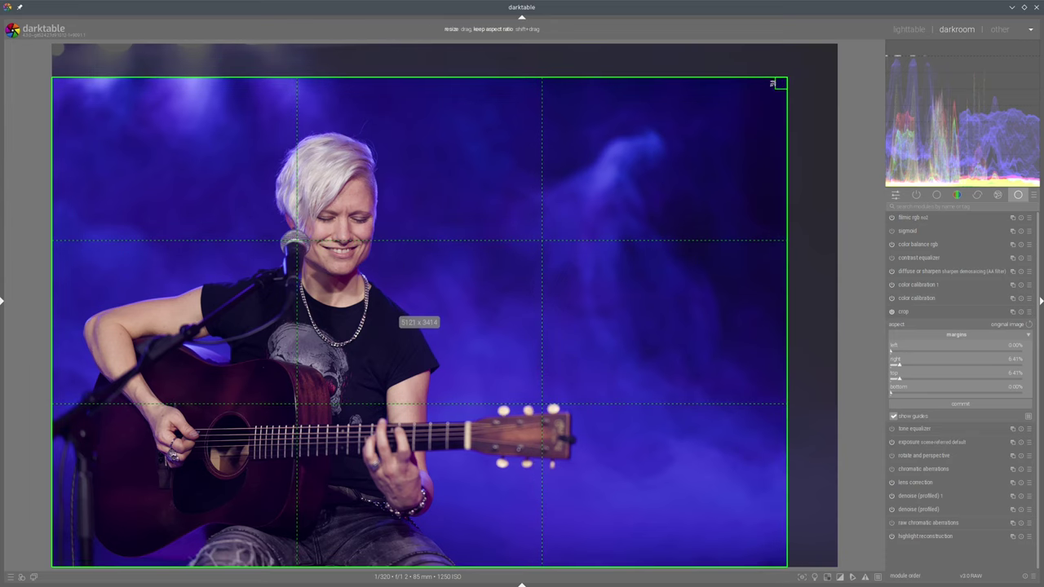
click(903, 313)
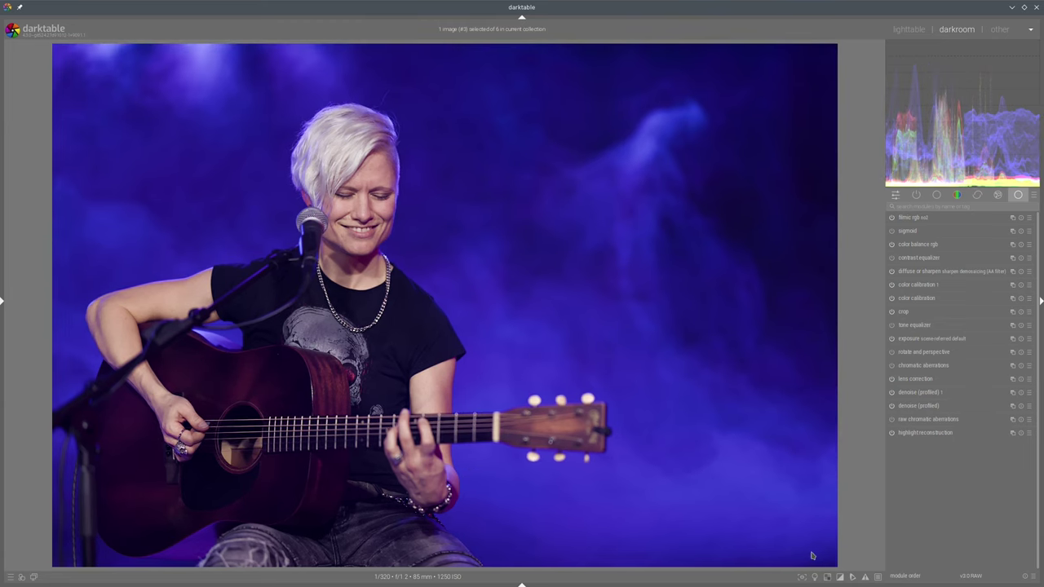
click(814, 576)
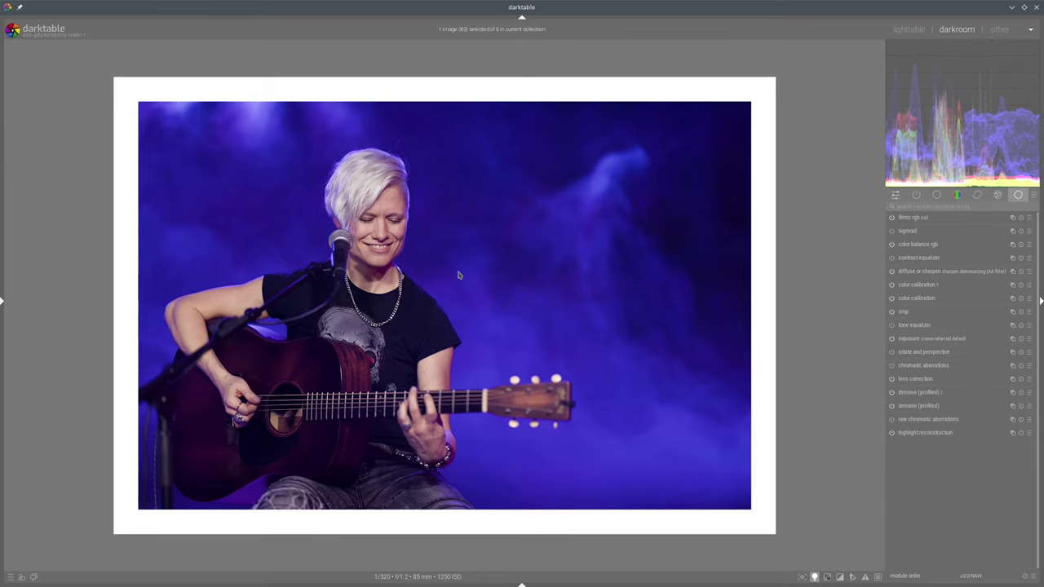
click(813, 576)
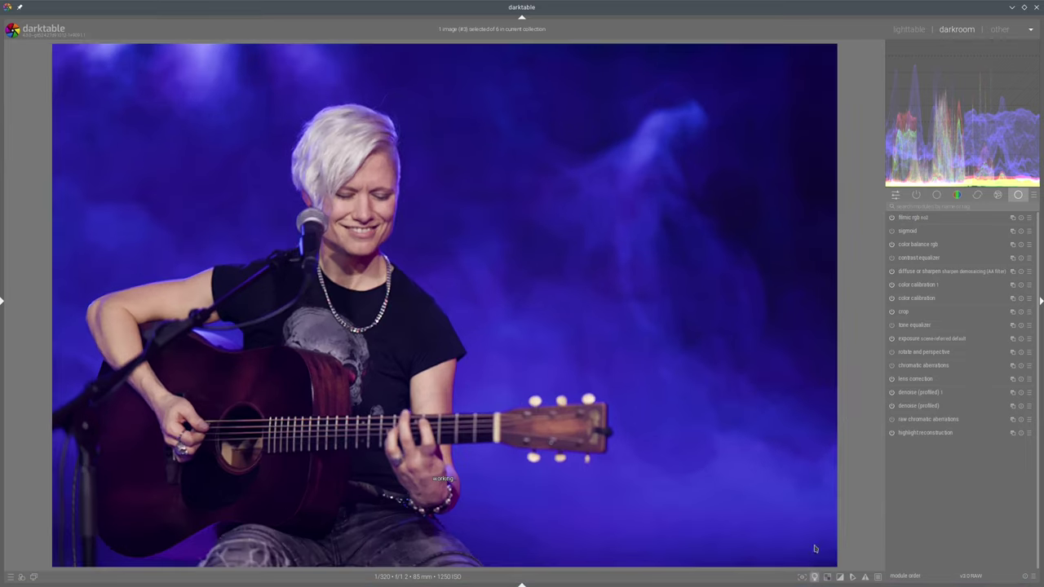
- In color balance rgb, set highlights brilliance to about +37%, raise midtones brilliance slightly, and review the photo under color assessment conditions
click(917, 243)
click(982, 472)
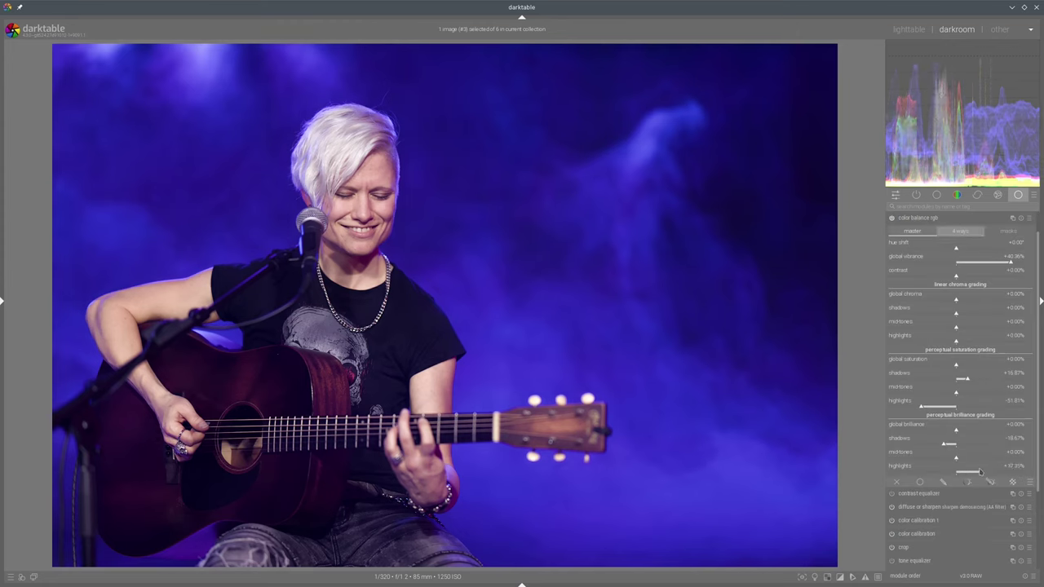
click(960, 455)
click(920, 218)
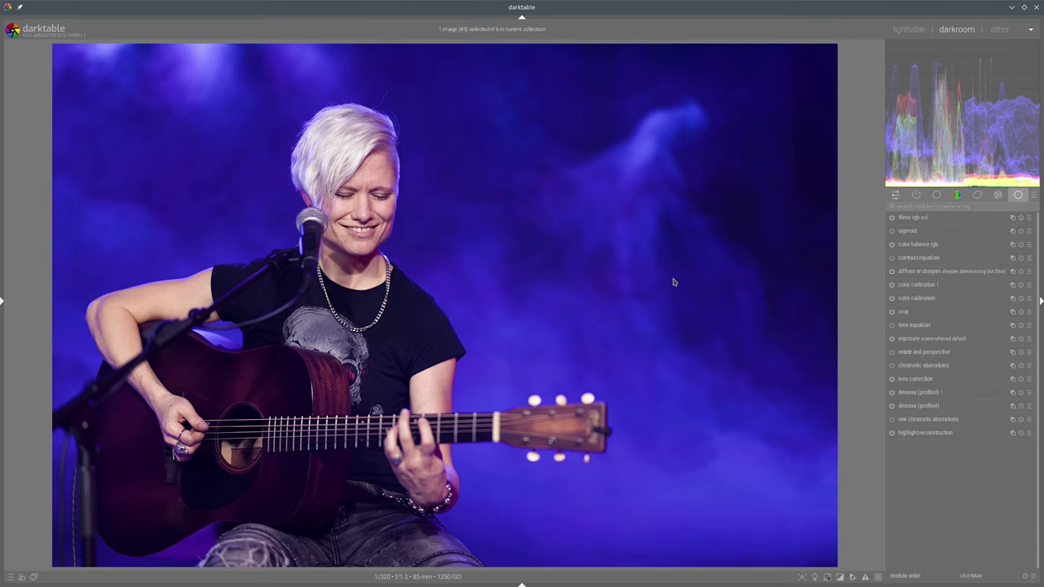
click(813, 577)
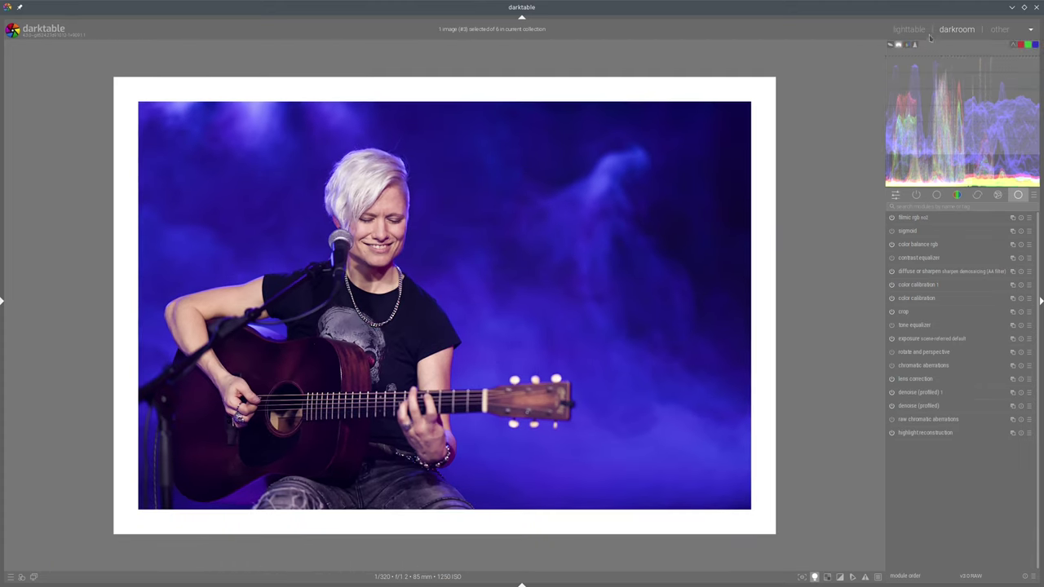
- Return to the lighttable and compare the edited raw of the blonde guitarist with its camera JPEG in culling view
key(l)
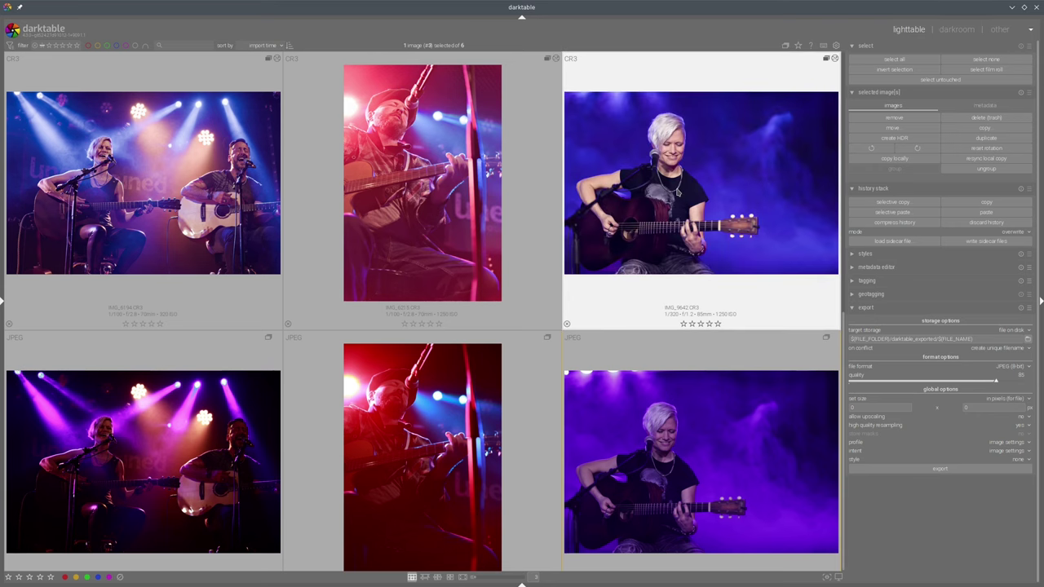
ctrl+click(699, 483)
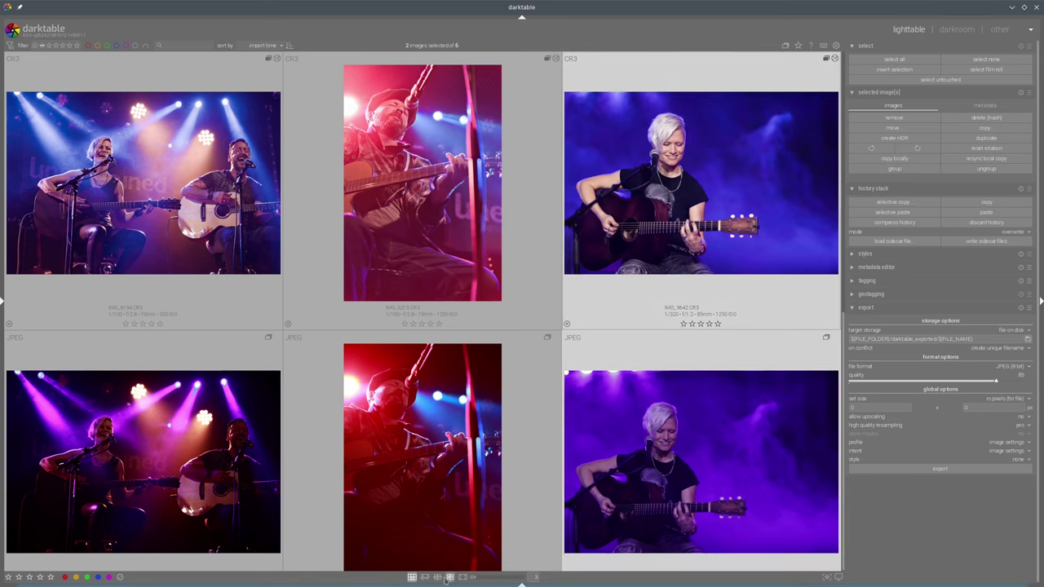
key(x)
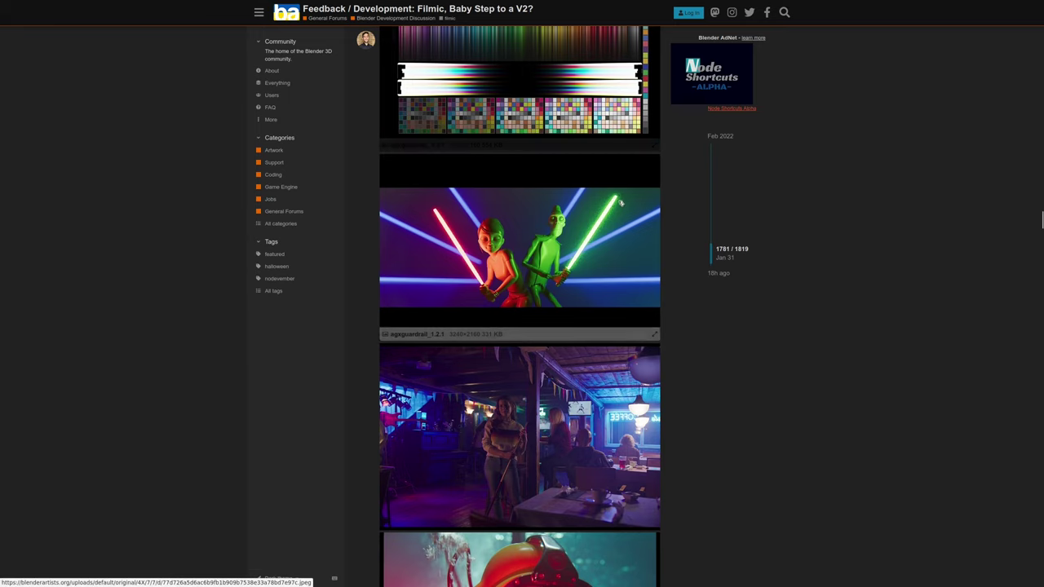
- Look through the sample renders with strongly coloured lights in the Blender Artists thread "Filmic, Baby Step to a V2?"
scroll(408, 340, down, 5)
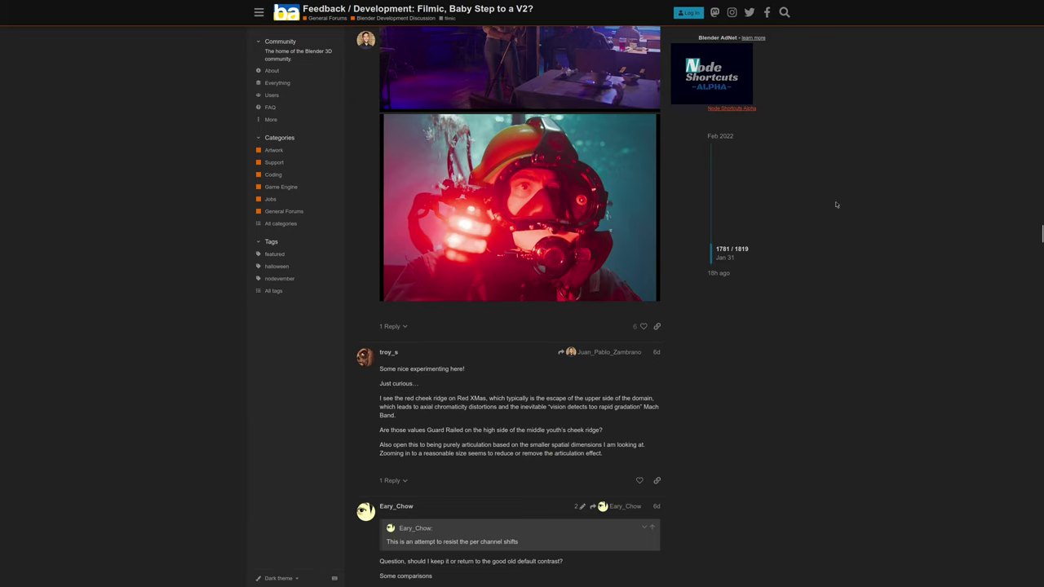
scroll(831, 330, up, 2)
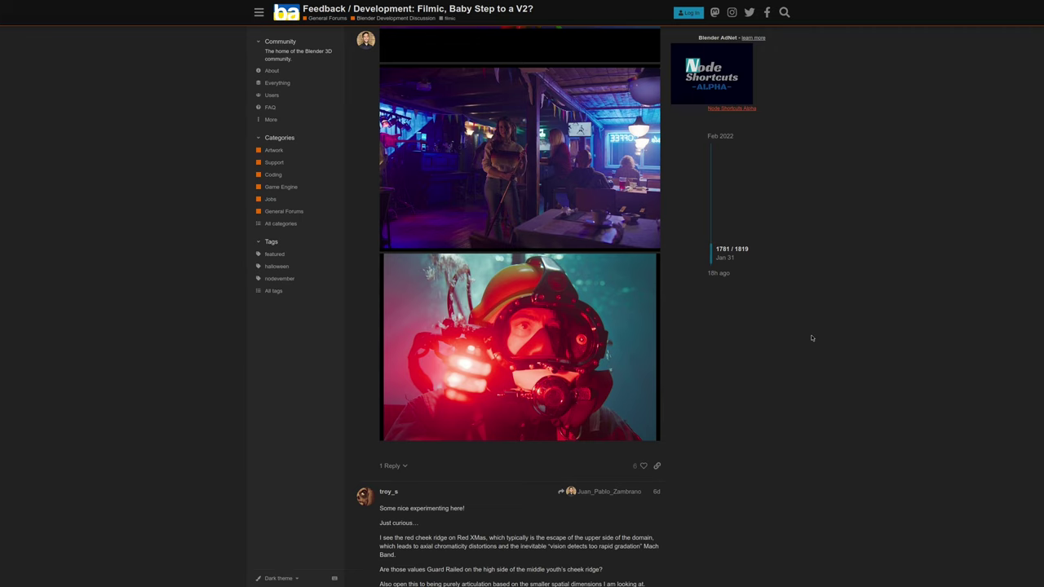
scroll(802, 341, up, 2)
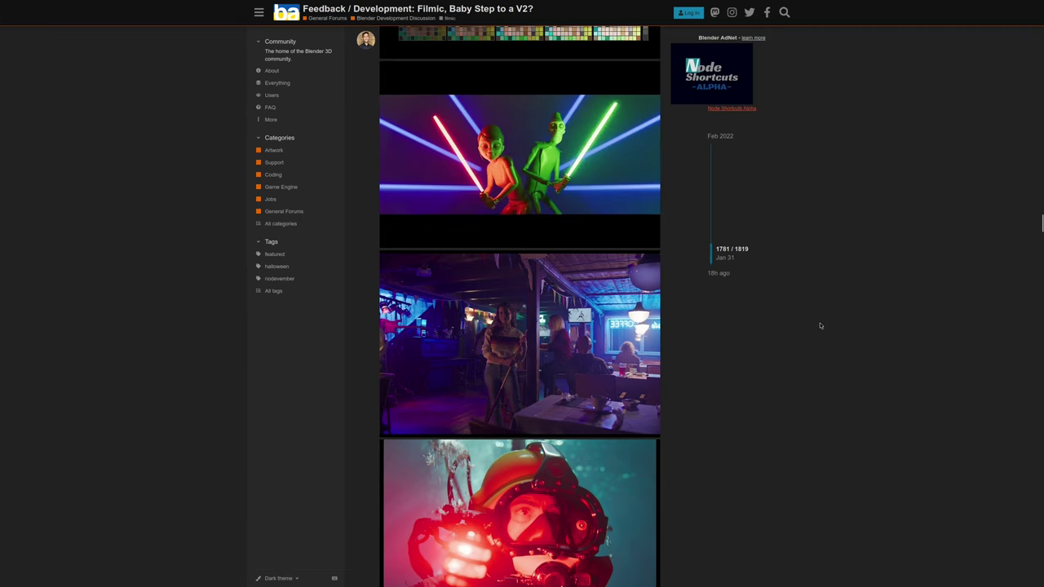
scroll(820, 326, up, 8)
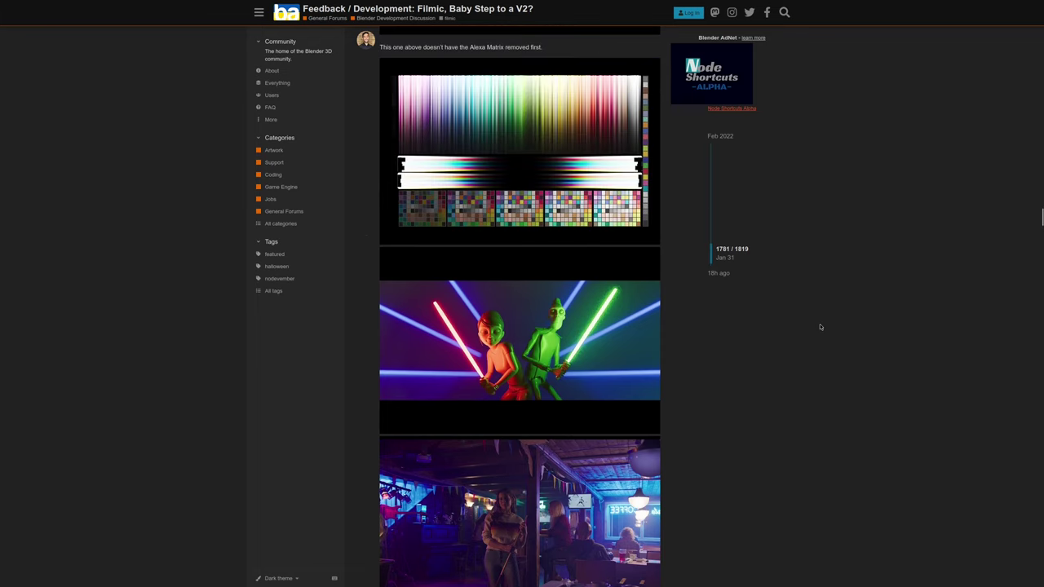
scroll(822, 327, up, 10)
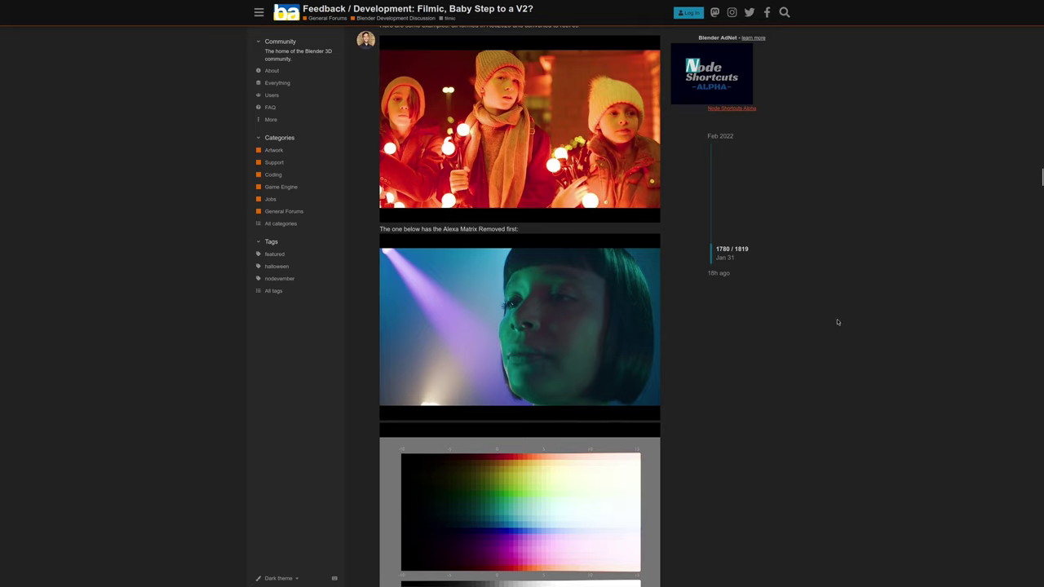
scroll(837, 322, up, 1)
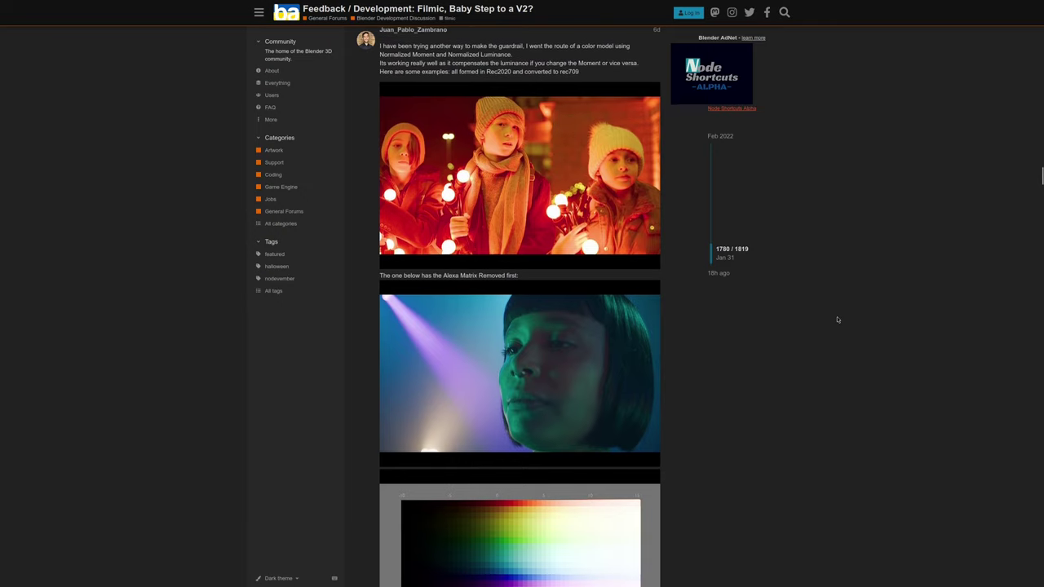
scroll(812, 335, down, 5)
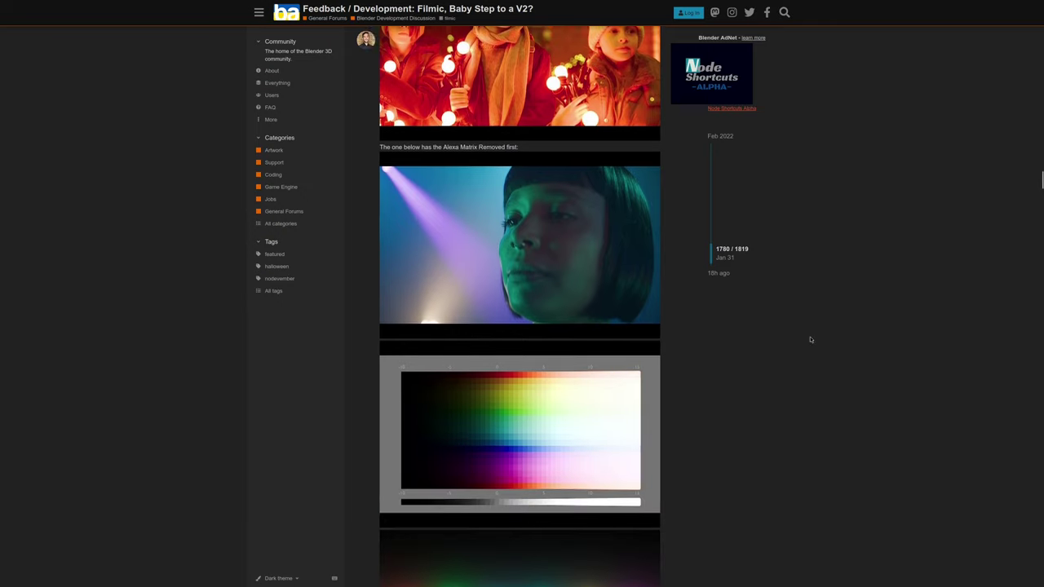
scroll(811, 339, down, 5)
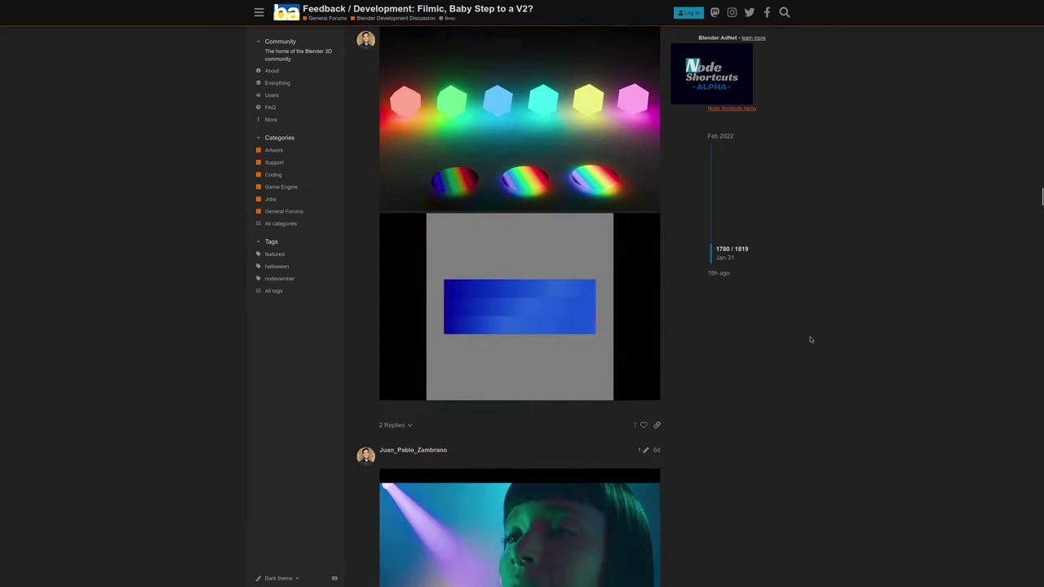
scroll(811, 339, up, 2)
scroll(811, 340, down, 4)
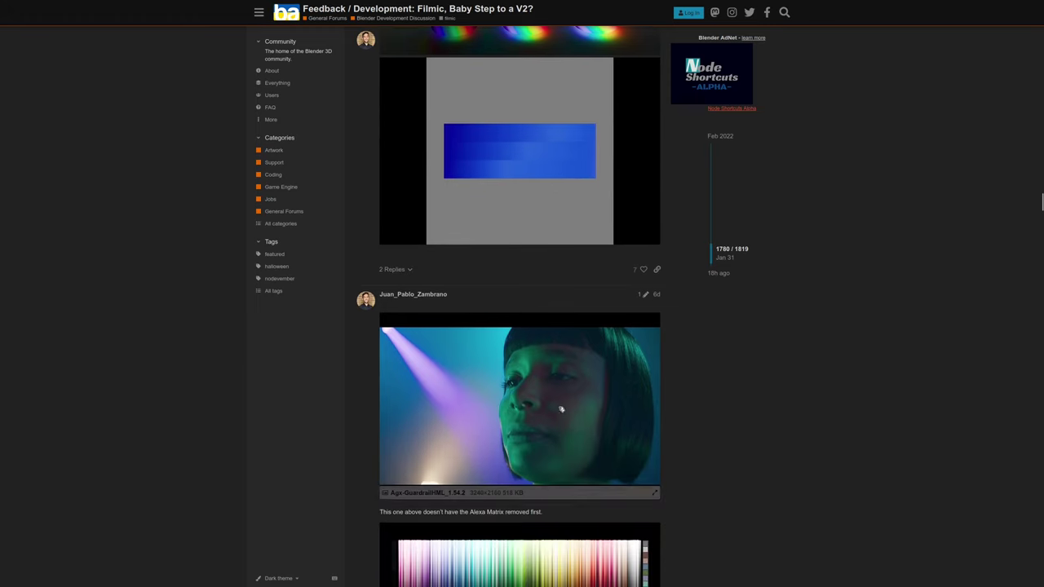
- Inspect the enlarged renders Agx-GuardrailHML_1.54.2, Agx-GuardrailHML_1.54.1 and Agx-GuardrailHML_1.56.1 for how they handle coloured light
click(559, 410)
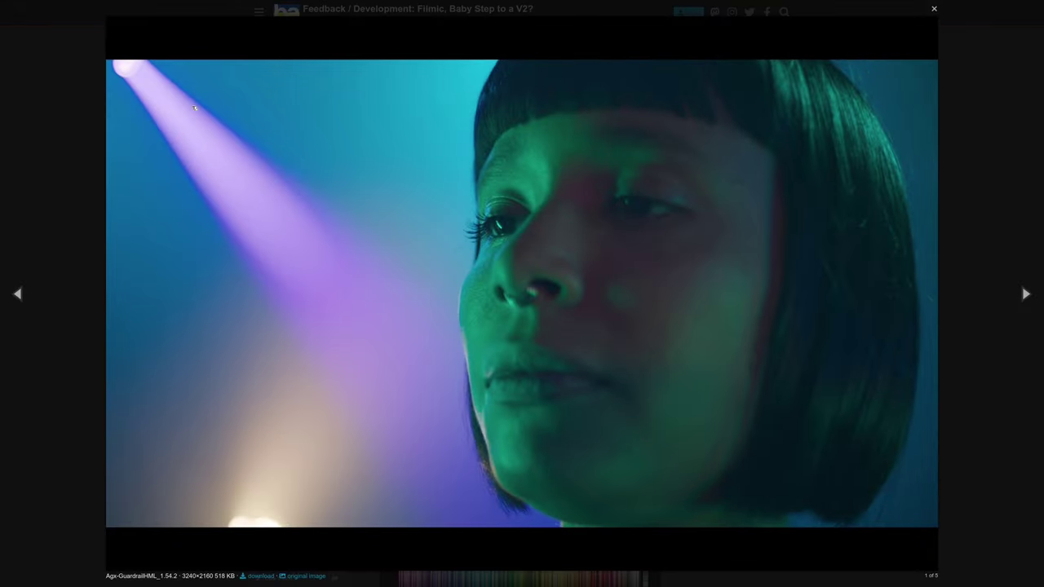
mouse_move(190, 105)
mouse_down()
mouse_move(241, 49)
mouse_move(245, 65)
mouse_up()
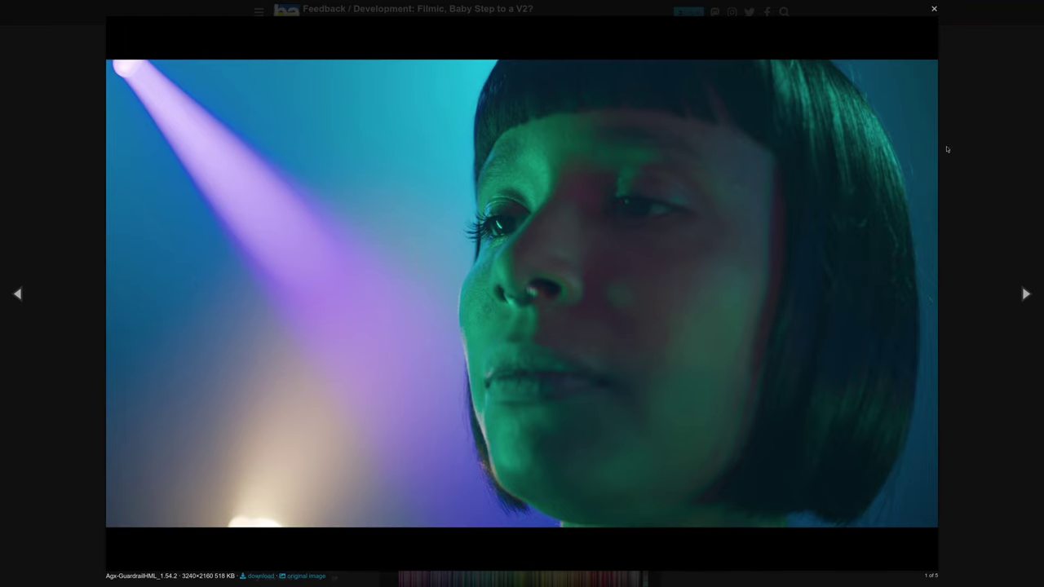
click(966, 199)
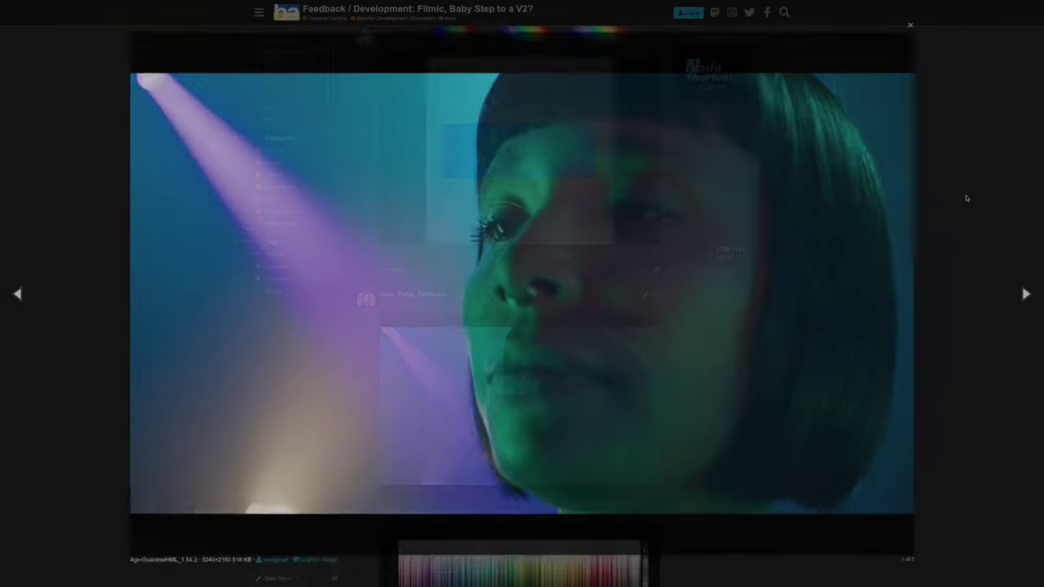
scroll(799, 261, down, 10)
click(519, 326)
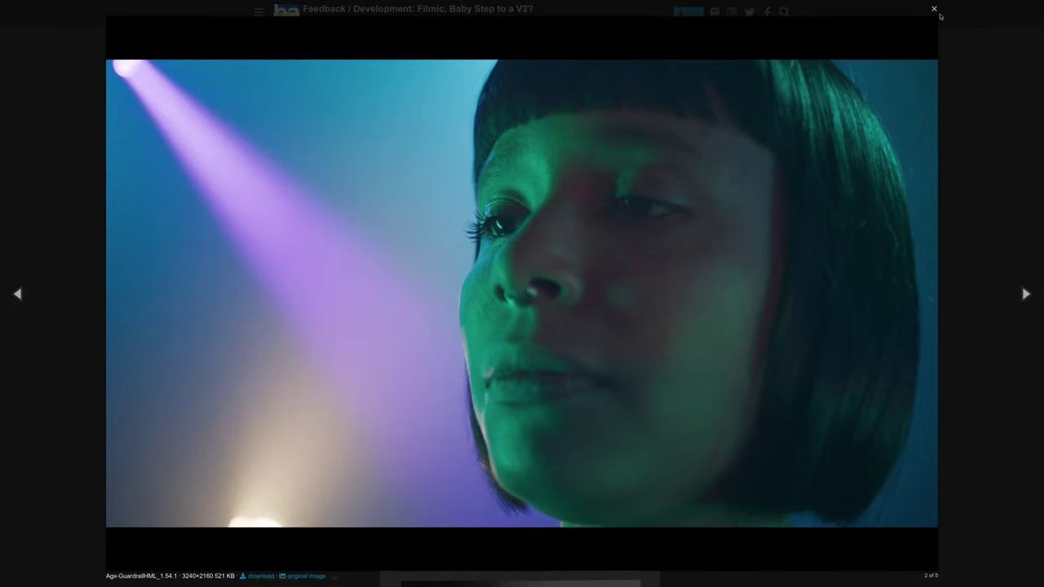
click(934, 10)
click(489, 163)
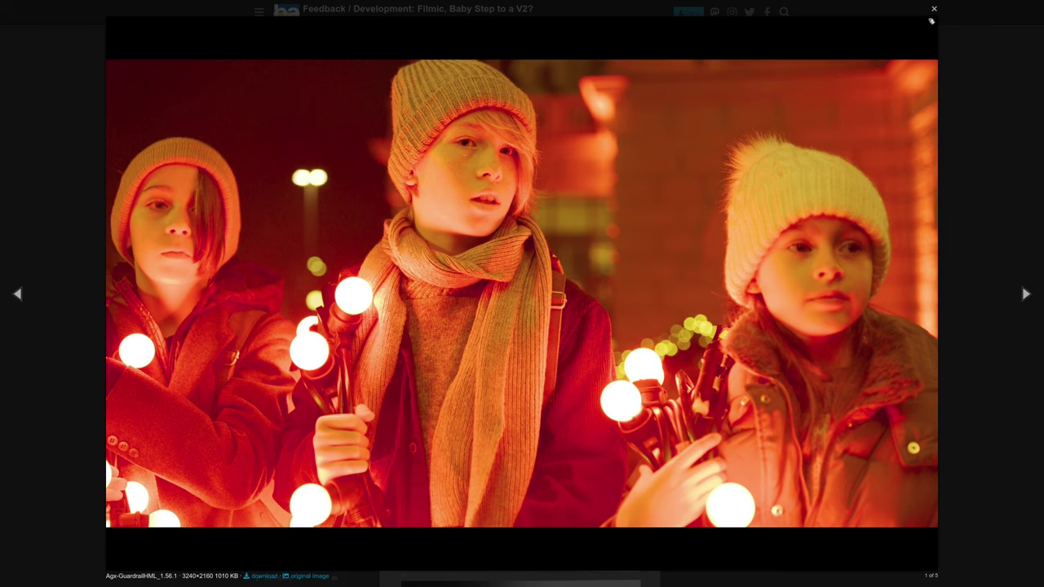
click(934, 10)
- Compare the thread's face renders, colour sweep chart and glowing shapes once more, and switch back to darktable
scroll(760, 321, down, 6)
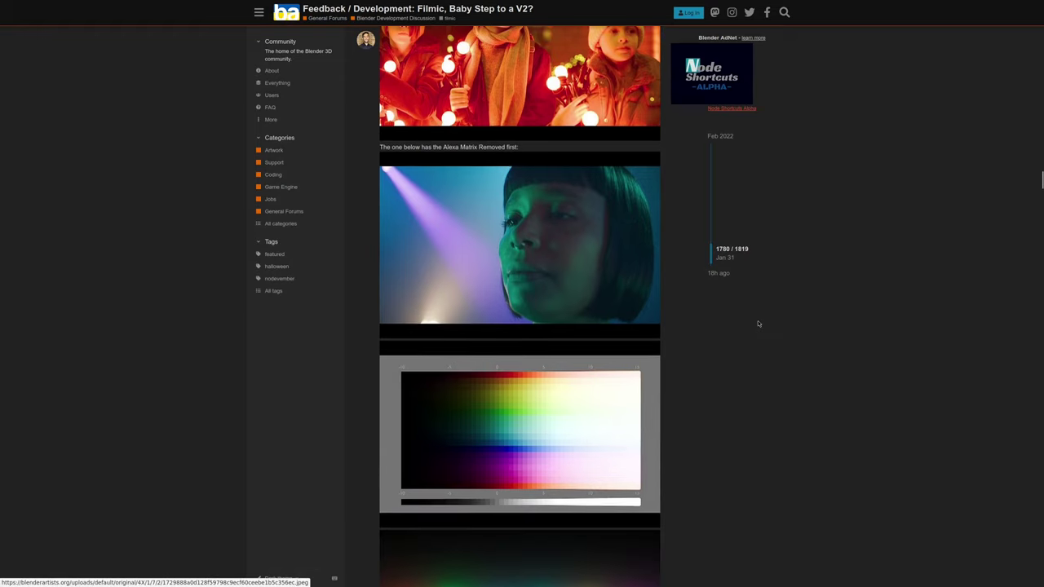
scroll(760, 322, down, 3)
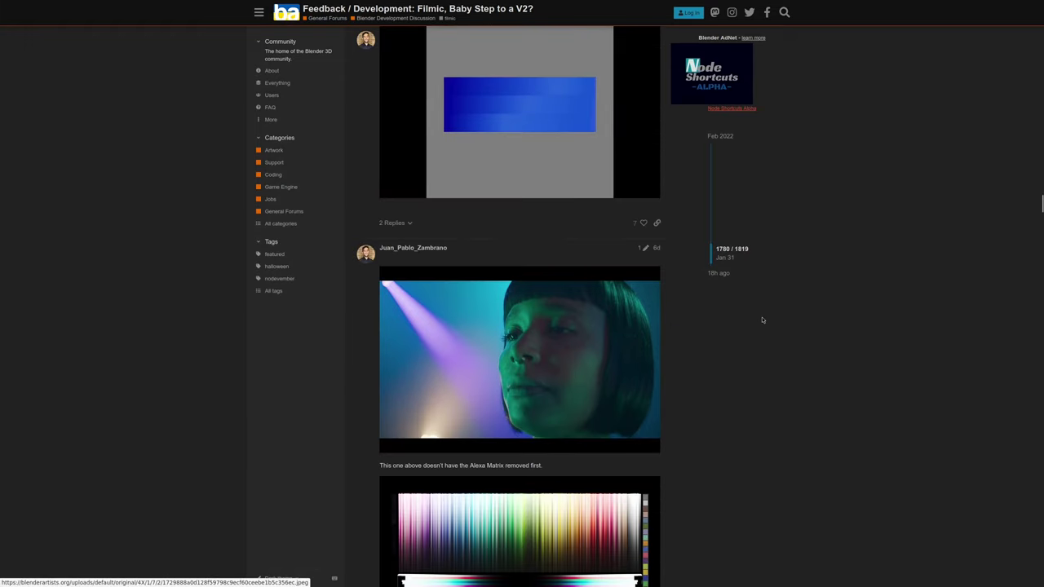
scroll(761, 319, up, 5)
scroll(806, 307, up, 4)
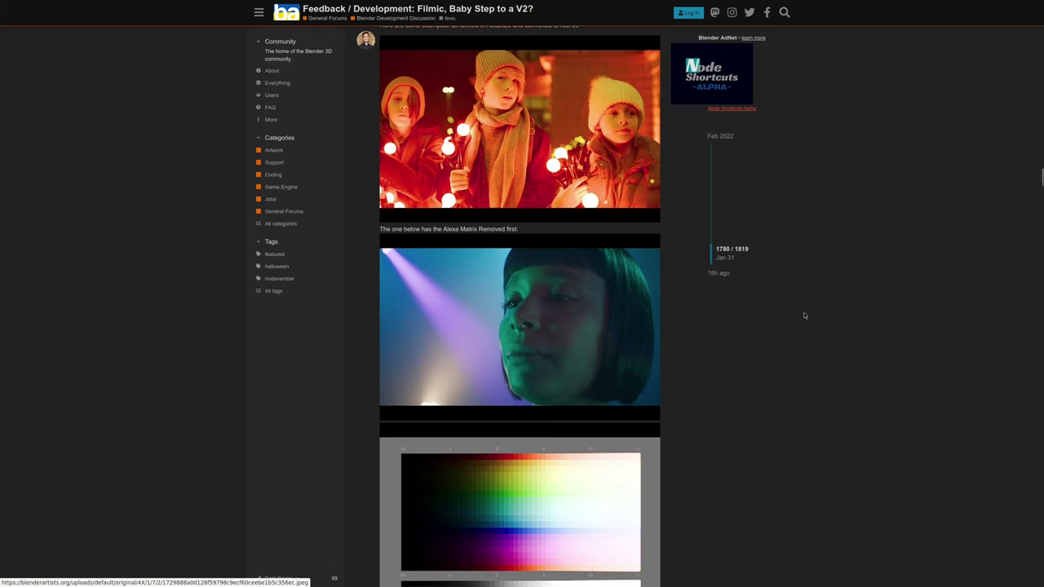
scroll(804, 316, down, 2)
scroll(804, 316, down, 2)
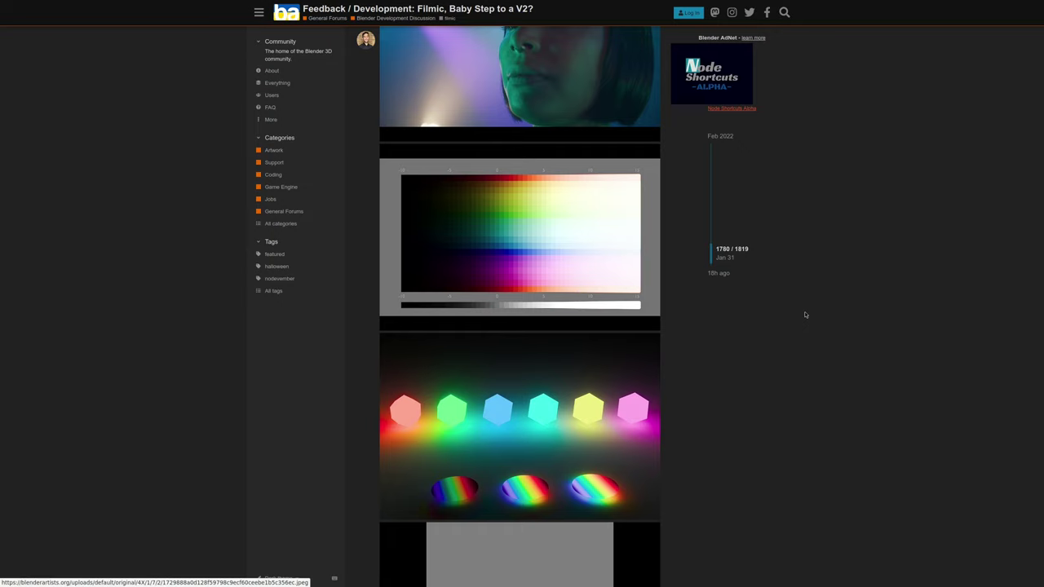
key(alt+Tab)
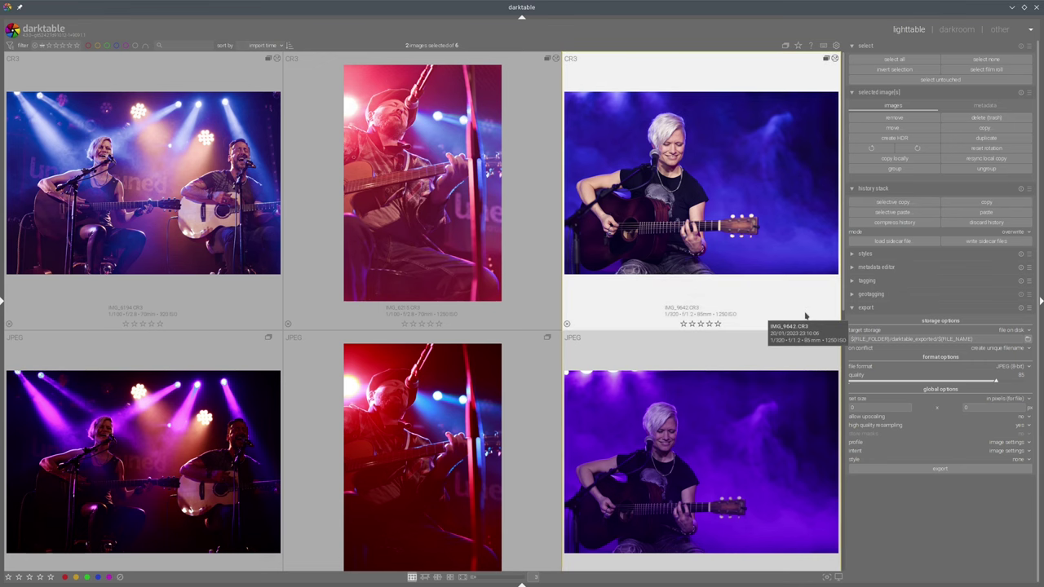